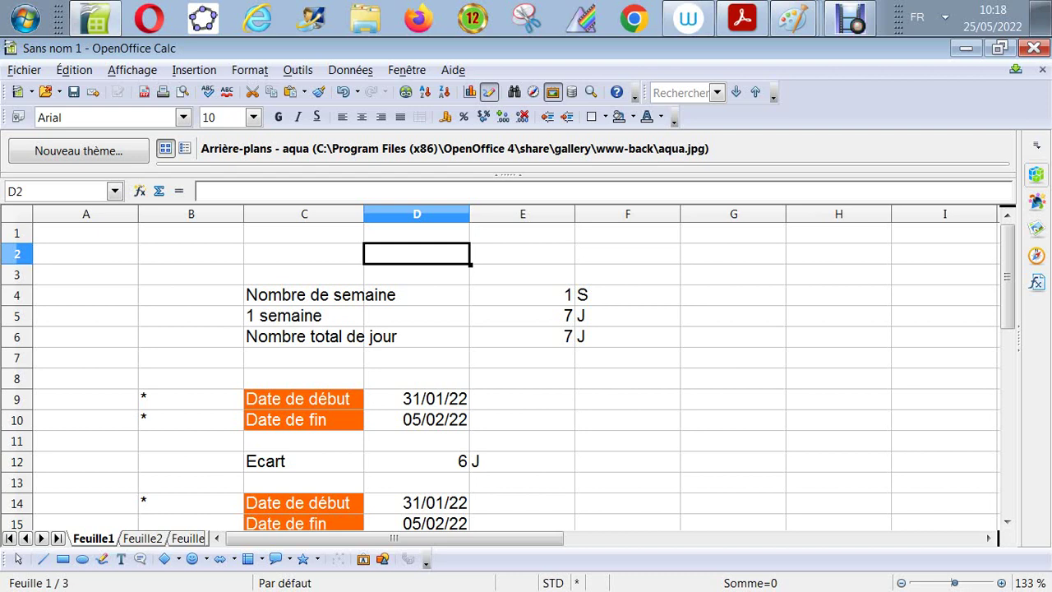
Look through the week calculation and the three start date, end date and Ecart blocks down to row 25.
{"action": "key", "text": "Down"}
{"action": "key", "text": "Down"}
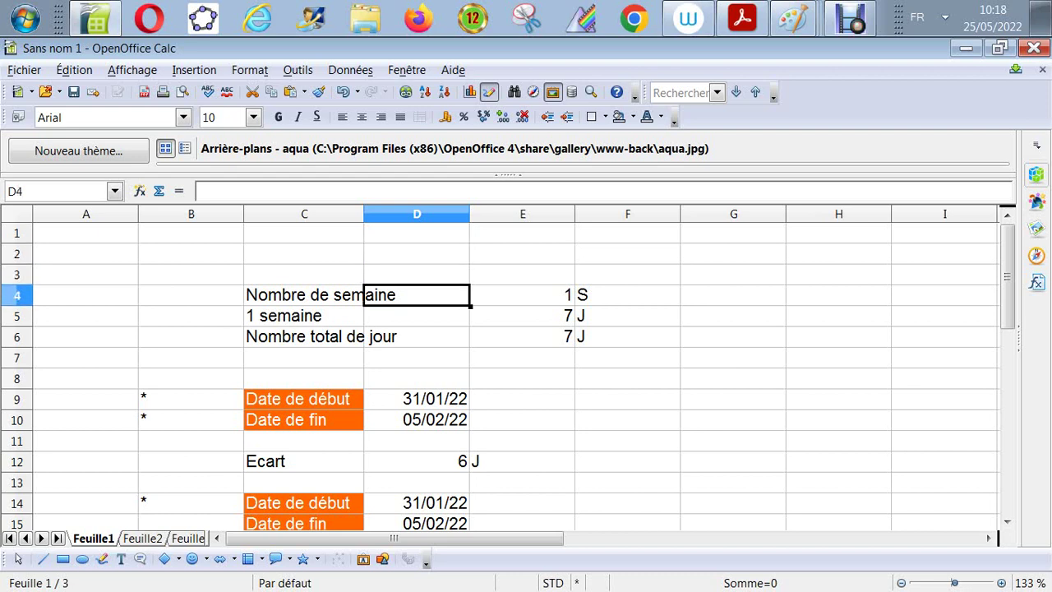
{"action": "key", "text": "Left"}
{"action": "key", "text": "Down"}
{"action": "key", "text": "Down"}
{"action": "key", "text": "Down"}
{"action": "key", "text": "Down"}
{"action": "key", "text": "Down"}
{"action": "key", "text": "Down"}
{"action": "key", "text": "Down"}
{"action": "key", "text": "Down"}
{"action": "key", "text": "Down"}
{"action": "key", "text": "Down"}
{"action": "key", "text": "Down"}
{"action": "key", "text": "Down"}
{"action": "key", "text": "Down"}
{"action": "key", "text": "Down"}
{"action": "key", "text": "Down"}
{"action": "key", "text": "Down"}
{"action": "key", "text": "Down"}
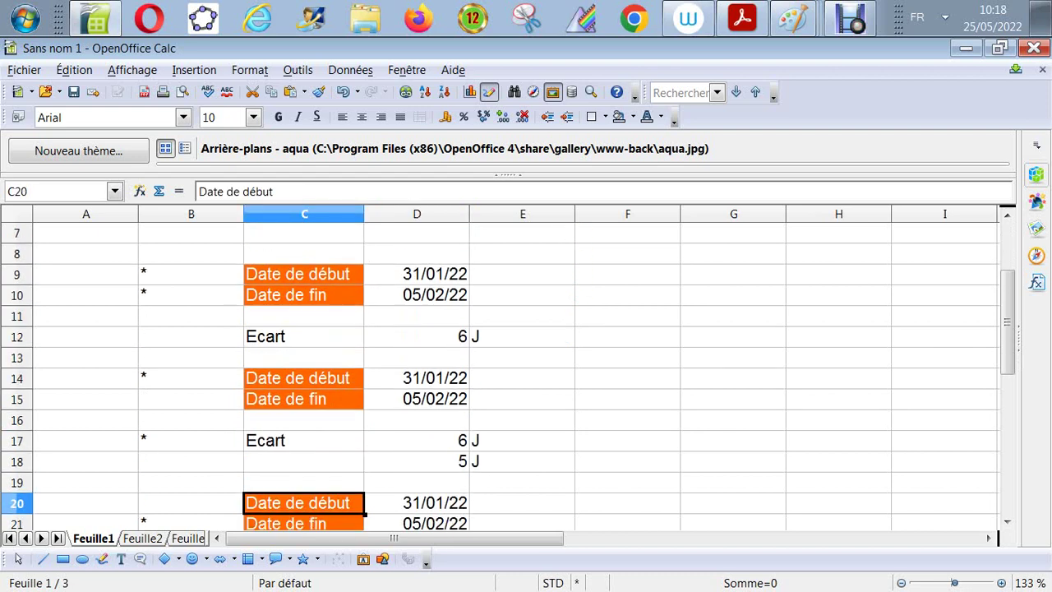
{"action": "key", "text": "Down"}
{"action": "key", "text": "Down"}
{"action": "key", "text": "Down"}
{"action": "key", "text": "Down"}
{"action": "key", "text": "Down"}
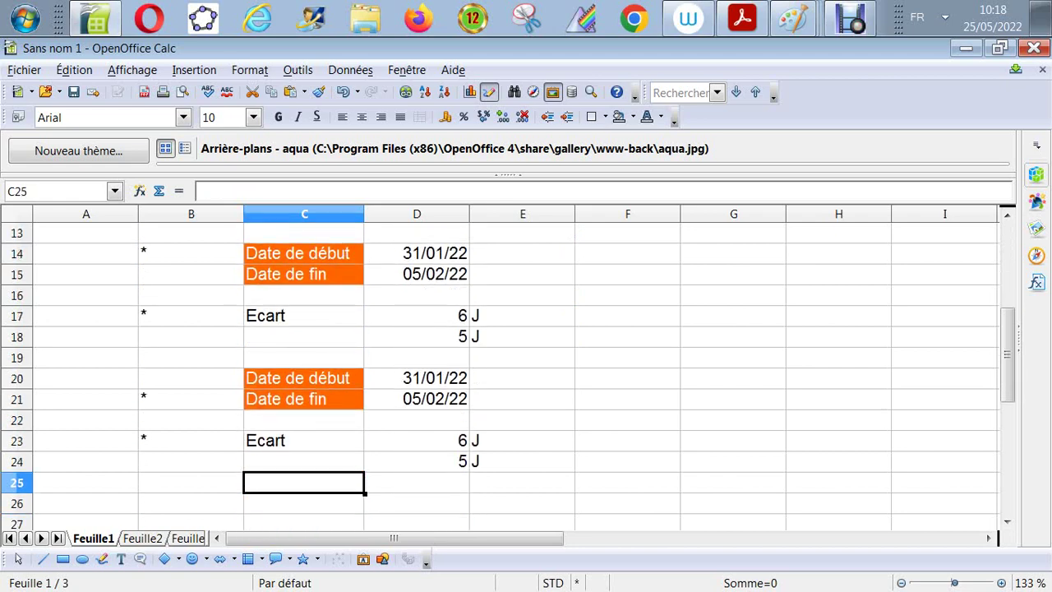
{"action": "key", "text": "Up"}
{"action": "key", "text": "Up"}
{"action": "key", "text": "Up"}
{"action": "key", "text": "Up"}
{"action": "key", "text": "Up"}
{"action": "key", "text": "Up"}
{"action": "key", "text": "Up"}
{"action": "key", "text": "Up"}
{"action": "key", "text": "Up"}
{"action": "key", "text": "Up"}
{"action": "key", "text": "Up"}
{"action": "key", "text": "Up"}
{"action": "key", "text": "Up"}
{"action": "key", "text": "Up"}
{"action": "key", "text": "Up"}
{"action": "key", "text": "Up"}
{"action": "key", "text": "Up"}
{"action": "key", "text": "Up"}
{"action": "key", "text": "Up"}
{"action": "key", "text": "Up"}
{"action": "key", "text": "Up"}
{"action": "key", "text": "Up"}
{"action": "key", "text": "Up"}
{"action": "key", "text": "Down"}
{"action": "key", "text": "Down"}
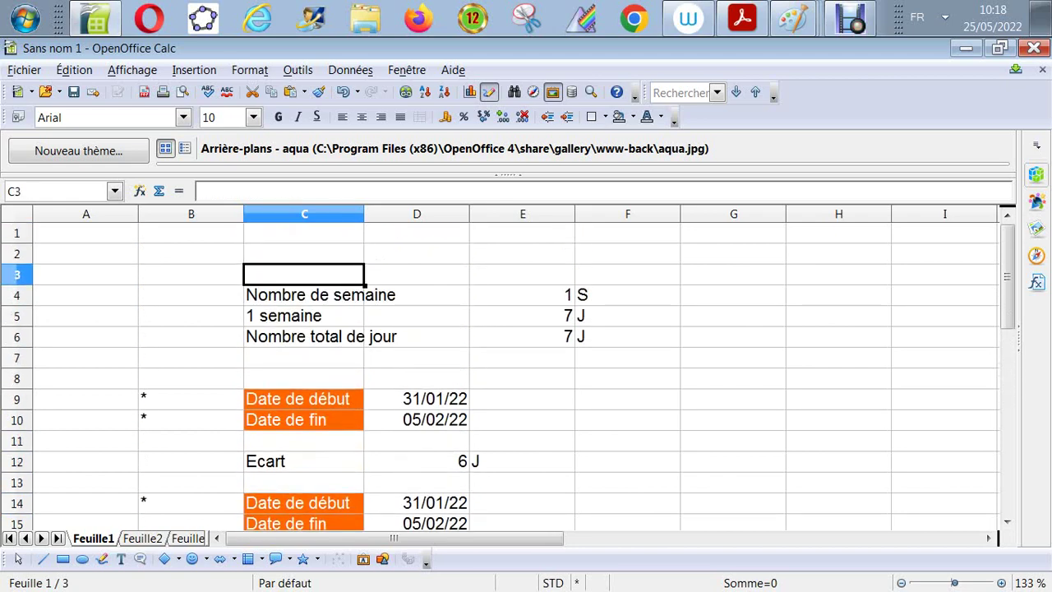
Try 2 and then 3 as the number of weeks in cell E4.
{"action": "key", "text": "Left"}
{"action": "key", "text": "Down"}
{"action": "key", "text": "Right"}
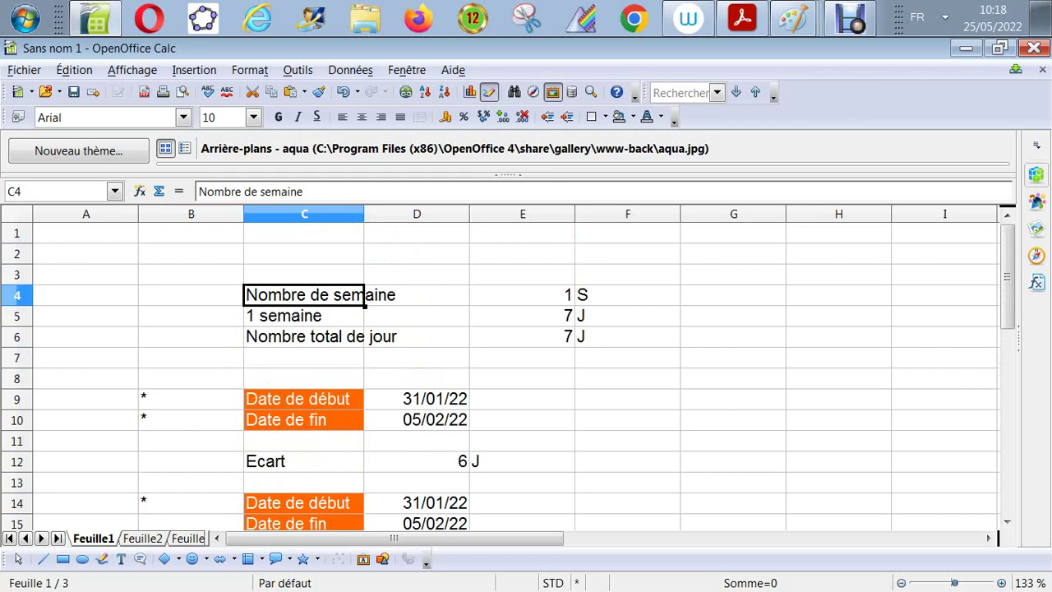
{"action": "key", "text": "Right"}
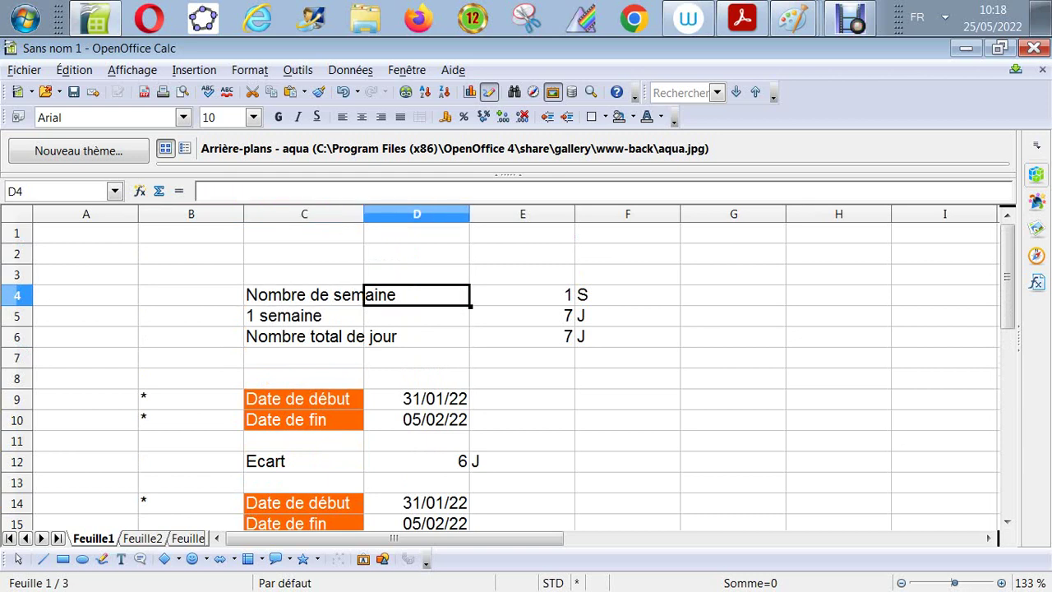
{"action": "key", "text": "Right"}
{"action": "key", "text": "Right"}
{"action": "key", "text": "Left"}
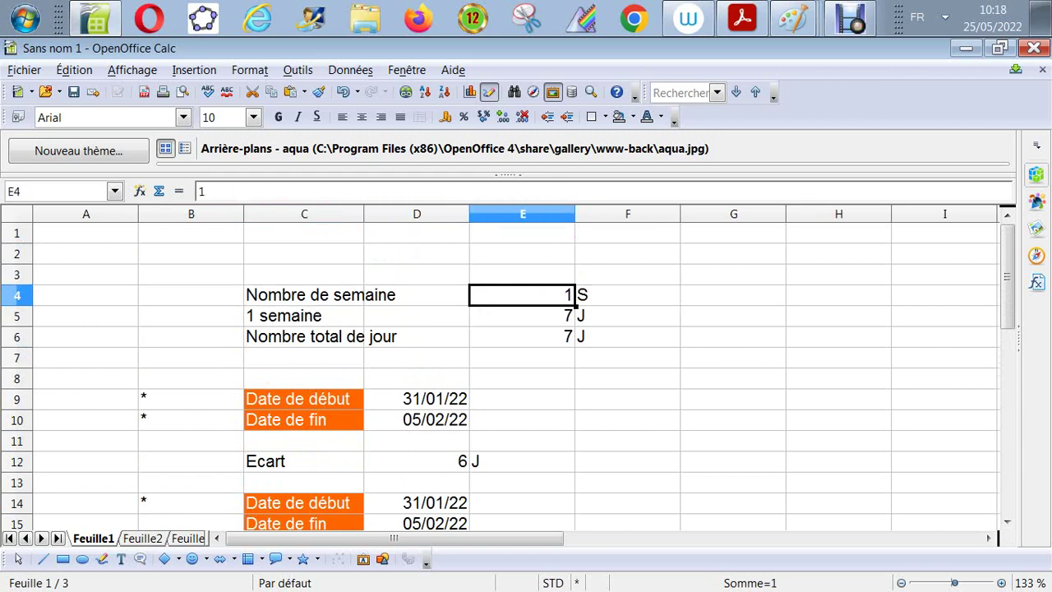
{"action": "type", "text": "2"}
{"action": "key", "text": "Return"}
{"action": "key", "text": "Up"}
{"action": "type", "text": "3"}
{"action": "key", "text": "Return"}
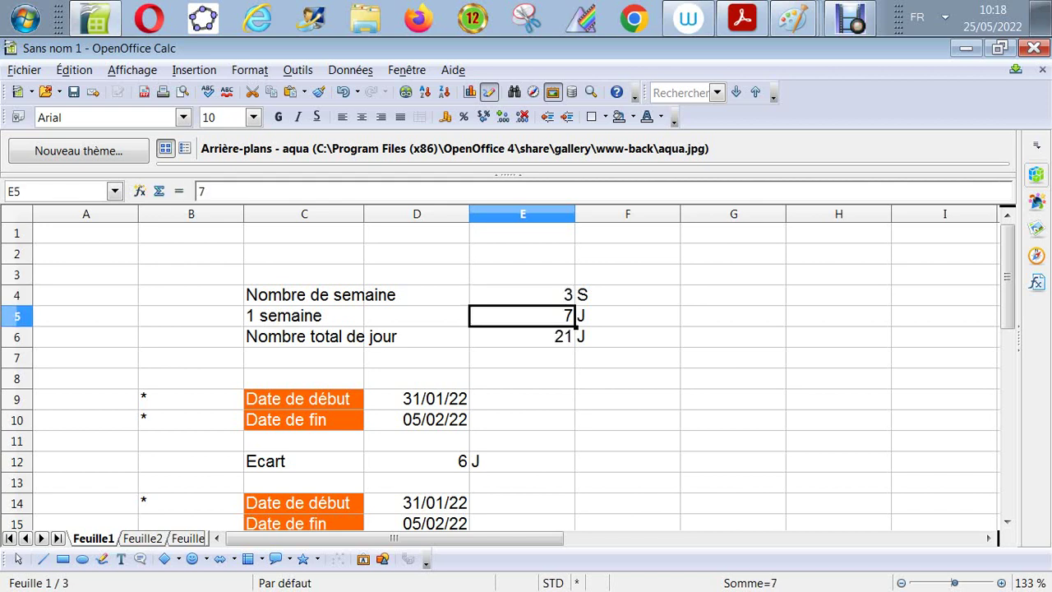
Set the number of weeks in cell E4 to 23.
{"action": "key", "text": "Up"}
{"action": "key", "text": "Down"}
{"action": "key", "text": "Up"}
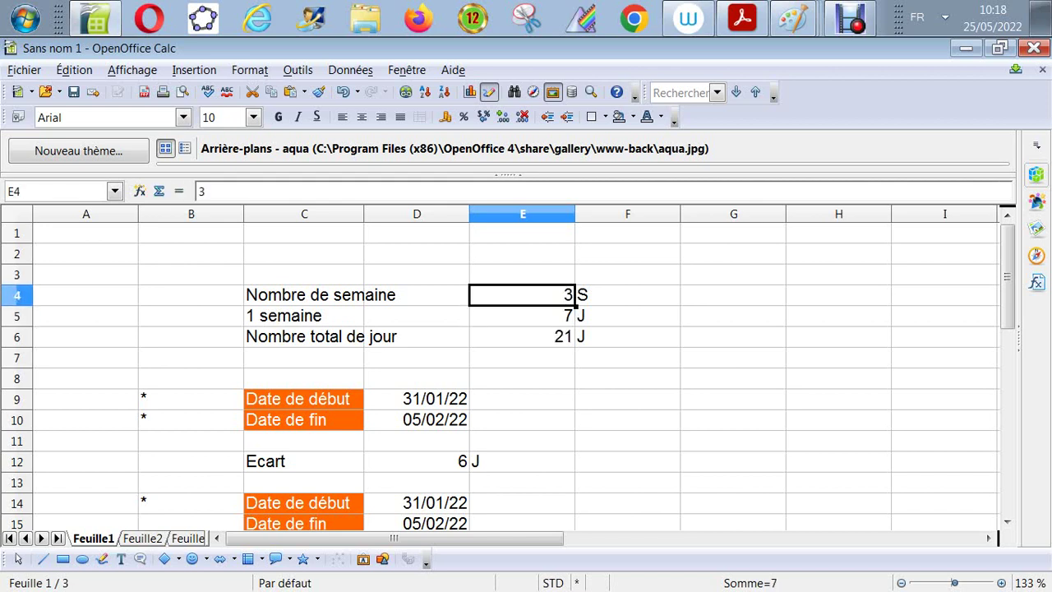
{"action": "key", "text": "Down"}
{"action": "key", "text": "Down"}
{"action": "key", "text": "Up"}
{"action": "key", "text": "Up"}
{"action": "type", "text": "23"}
{"action": "key", "text": "Return"}
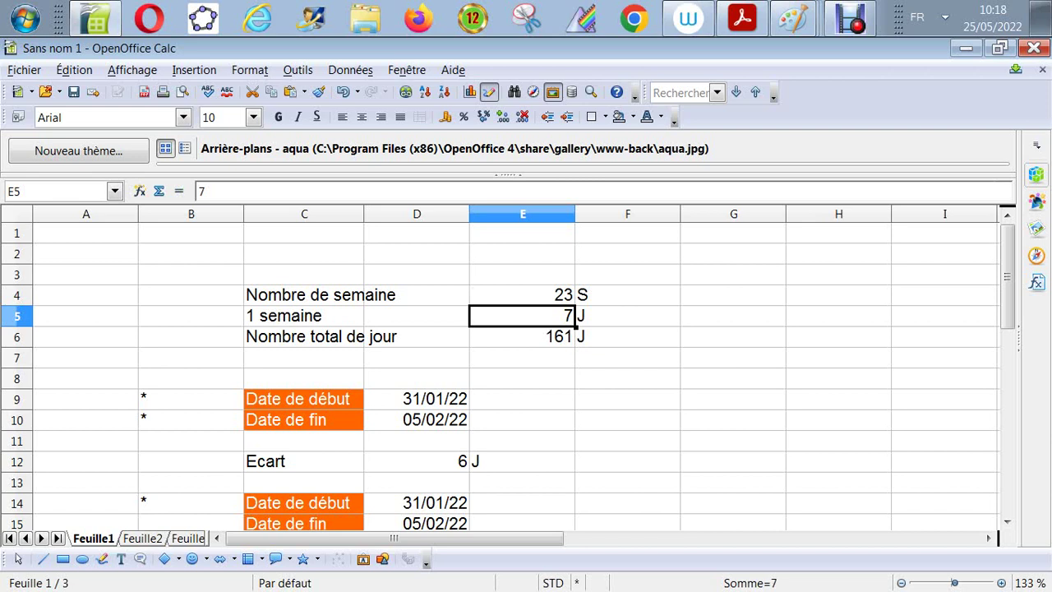
Set the number of weeks in cell E4 to 2 and check the total days formula in E6.
{"action": "left_click", "coordinate": [522, 295]}
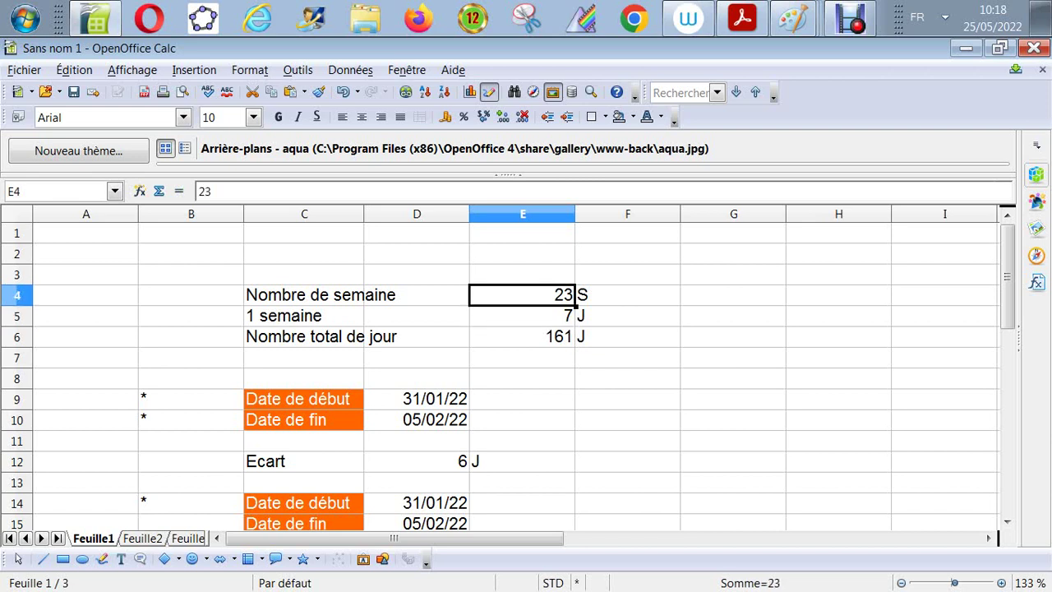
{"action": "type", "text": "2"}
{"action": "key", "text": "Return"}
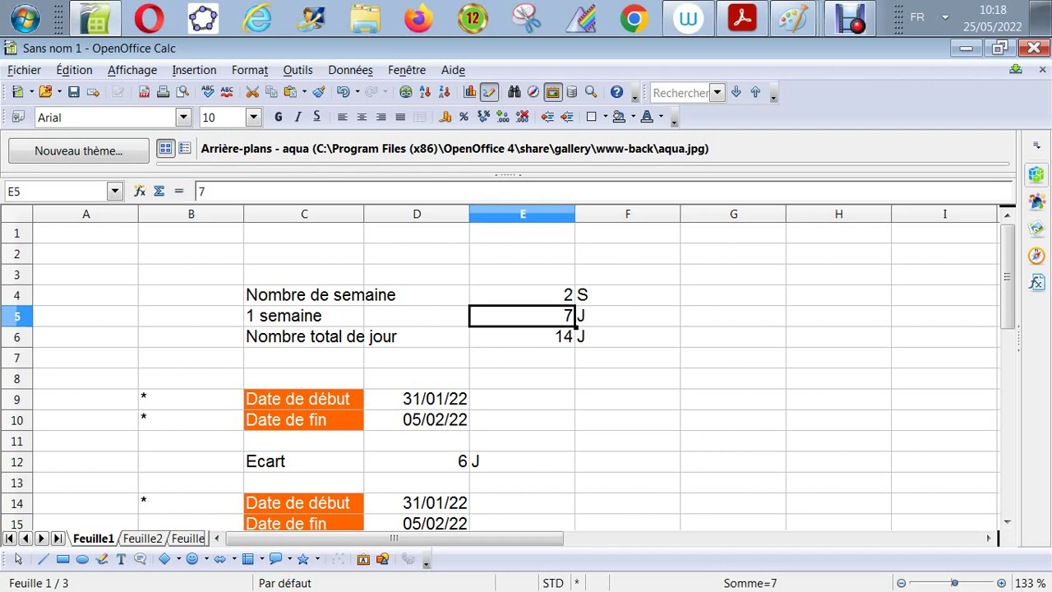
{"action": "left_click", "coordinate": [523, 295]}
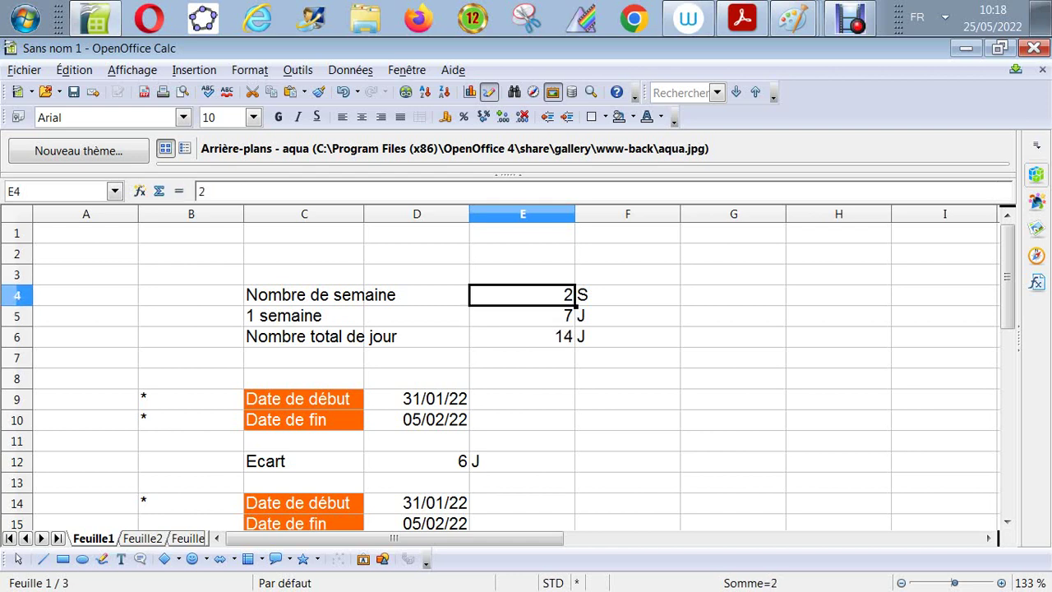
{"action": "key", "text": "Down"}
{"action": "key", "text": "Down"}
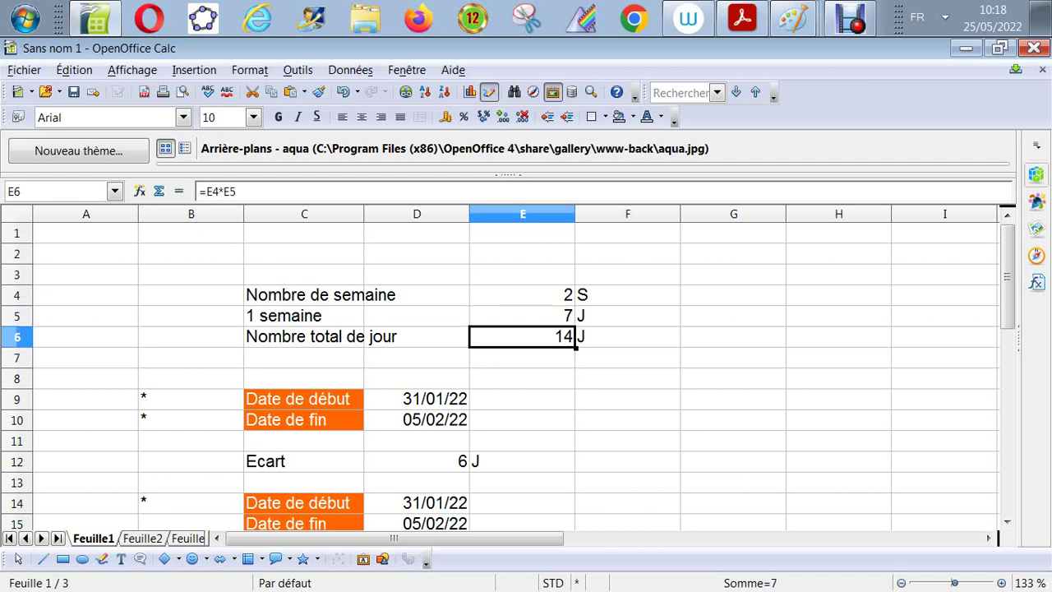
{"action": "key", "text": "Up"}
{"action": "key", "text": "Up"}
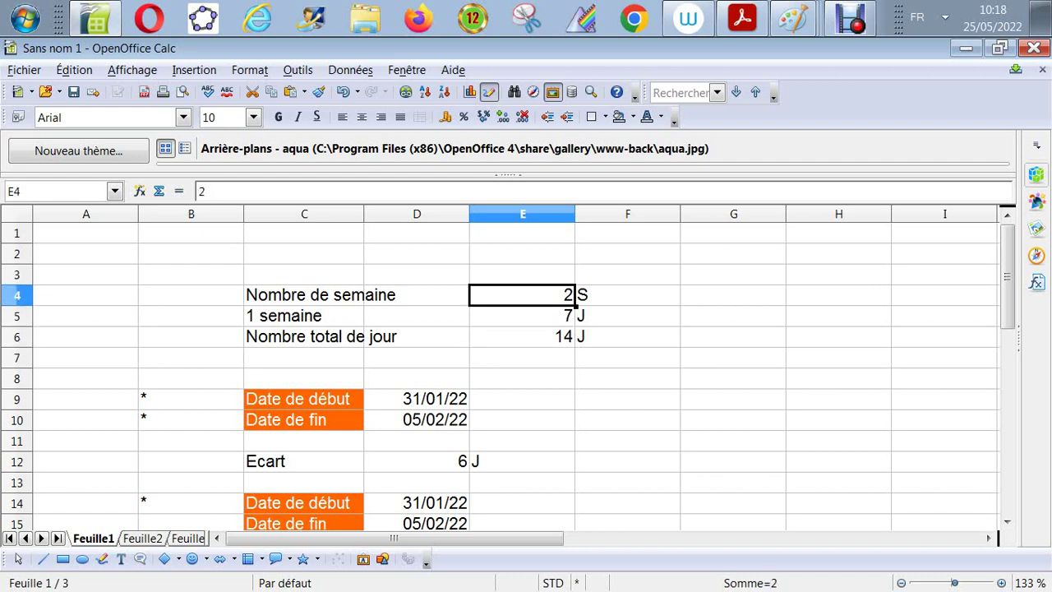
Examine the start date, end date and Ecart rows below the week calculation.
{"action": "key", "text": "Down"}
{"action": "key", "text": "Down"}
{"action": "key", "text": "Down"}
{"action": "key", "text": "Down"}
{"action": "key", "text": "Down"}
{"action": "key", "text": "Down"}
{"action": "key", "text": "Down"}
{"action": "key", "text": "Down"}
{"action": "key", "text": "Down"}
{"action": "key", "text": "Up"}
{"action": "key", "text": "Up"}
{"action": "key", "text": "Up"}
{"action": "key", "text": "Up"}
{"action": "key", "text": "Up"}
{"action": "key", "text": "Up"}
{"action": "key", "text": "Up"}
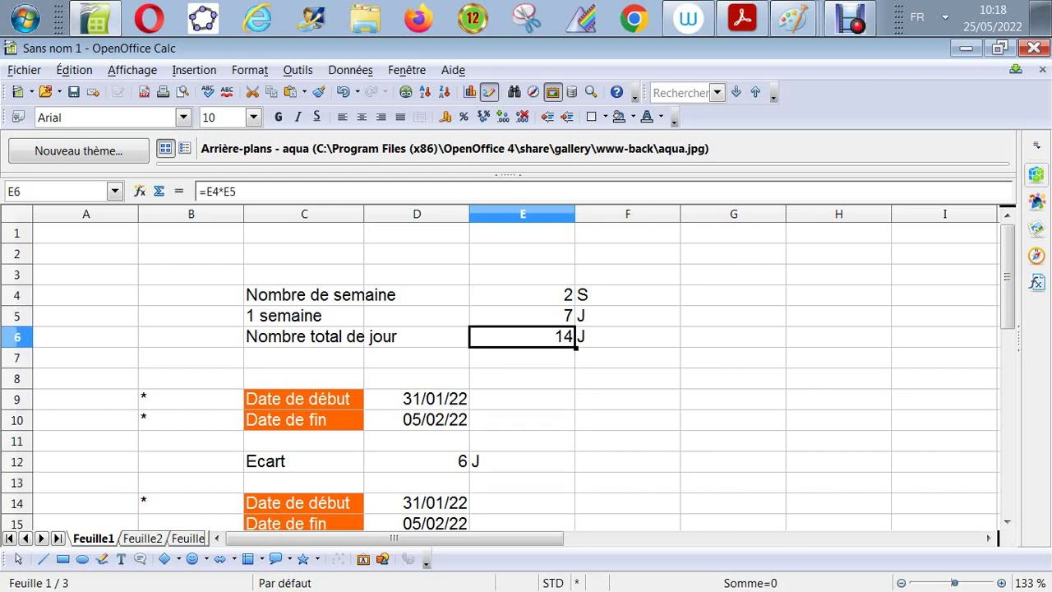
{"action": "key", "text": "Down"}
{"action": "key", "text": "Down"}
{"action": "key", "text": "Down"}
{"action": "key", "text": "Down"}
{"action": "key", "text": "Down"}
{"action": "key", "text": "Down"}
{"action": "key", "text": "Down"}
{"action": "key", "text": "Down"}
{"action": "key", "text": "Down"}
{"action": "key", "text": "Down"}
{"action": "key", "text": "Up"}
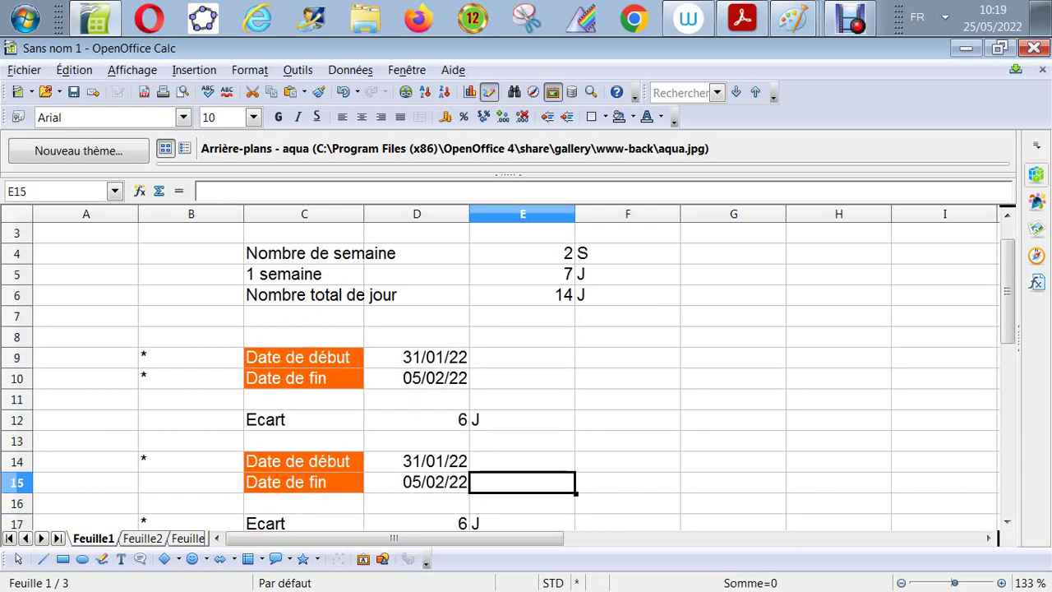
{"action": "key", "text": "Up"}
{"action": "key", "text": "Up"}
{"action": "key", "text": "Up"}
{"action": "key", "text": "Up"}
{"action": "key", "text": "Up"}
{"action": "key", "text": "Up"}
{"action": "key", "text": "Left"}
{"action": "key", "text": "Left"}
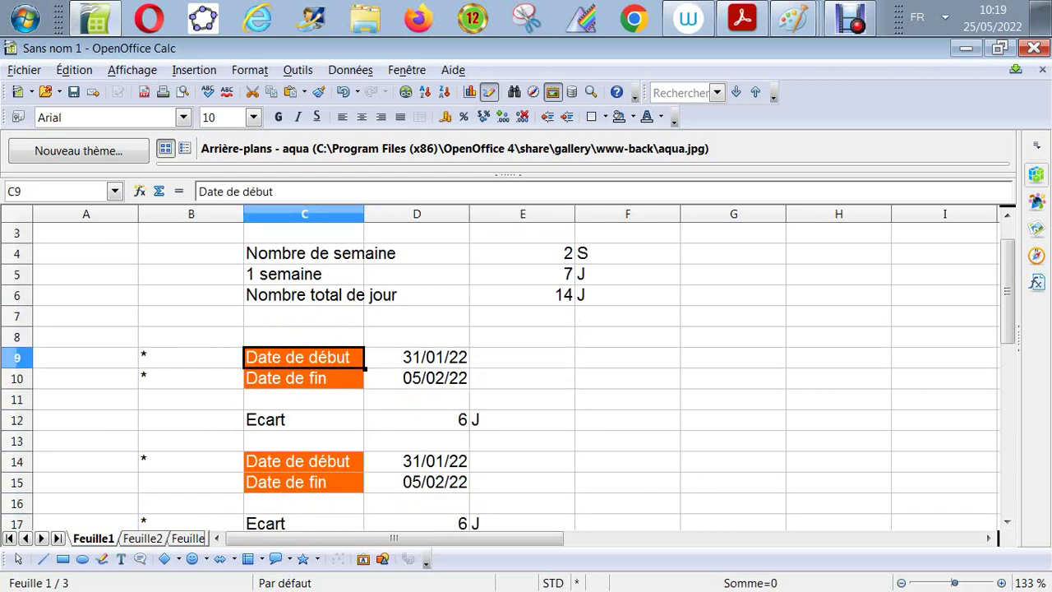
Fill the asterisk cells B9 and B10, beside the first start and end dates, with the Pourpre background colour.
{"action": "key", "text": "Down"}
{"action": "key", "text": "Down"}
{"action": "key", "text": "Up"}
{"action": "key", "text": "Up"}
{"action": "key", "text": "Left"}
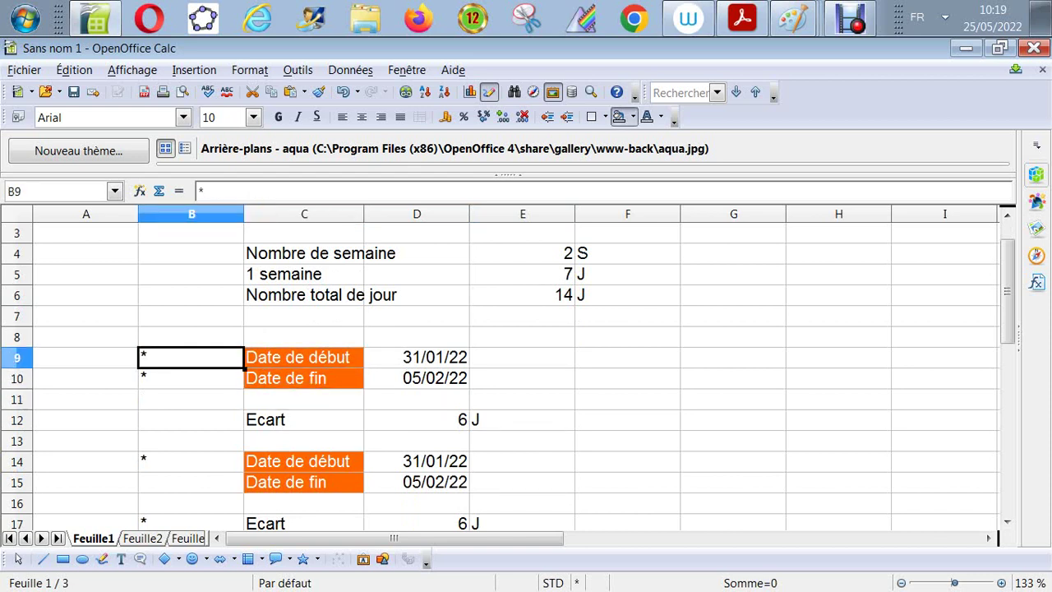
{"action": "left_click", "coordinate": [633, 116]}
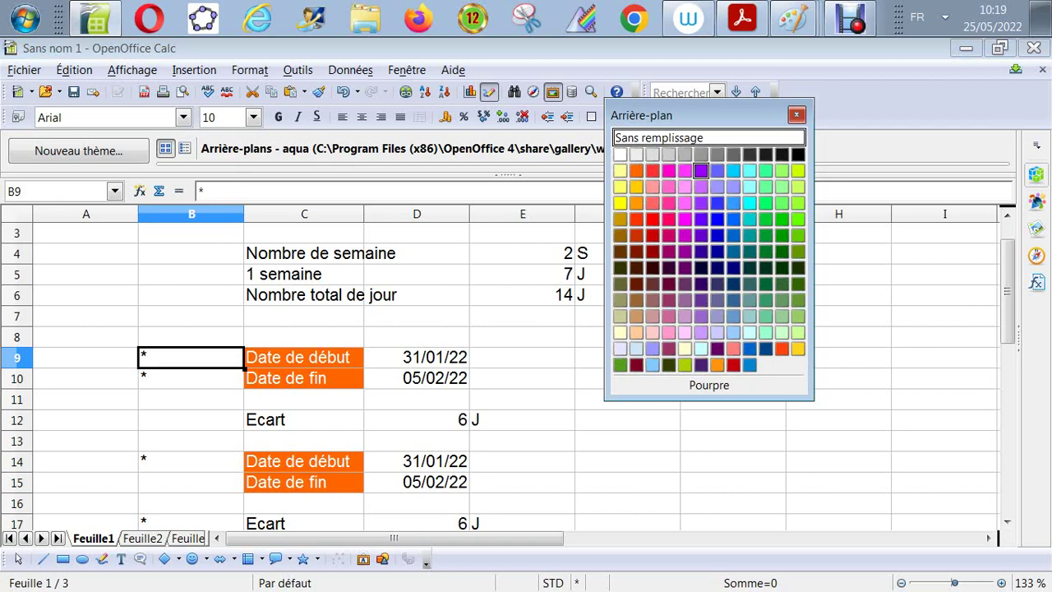
{"action": "left_click", "coordinate": [701, 170]}
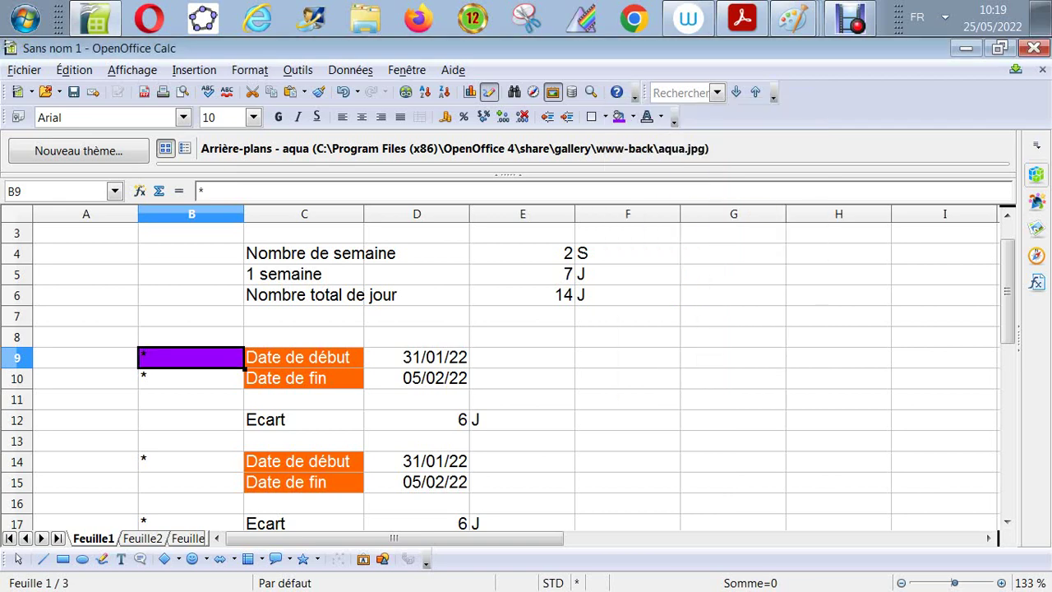
{"action": "key", "text": "Down"}
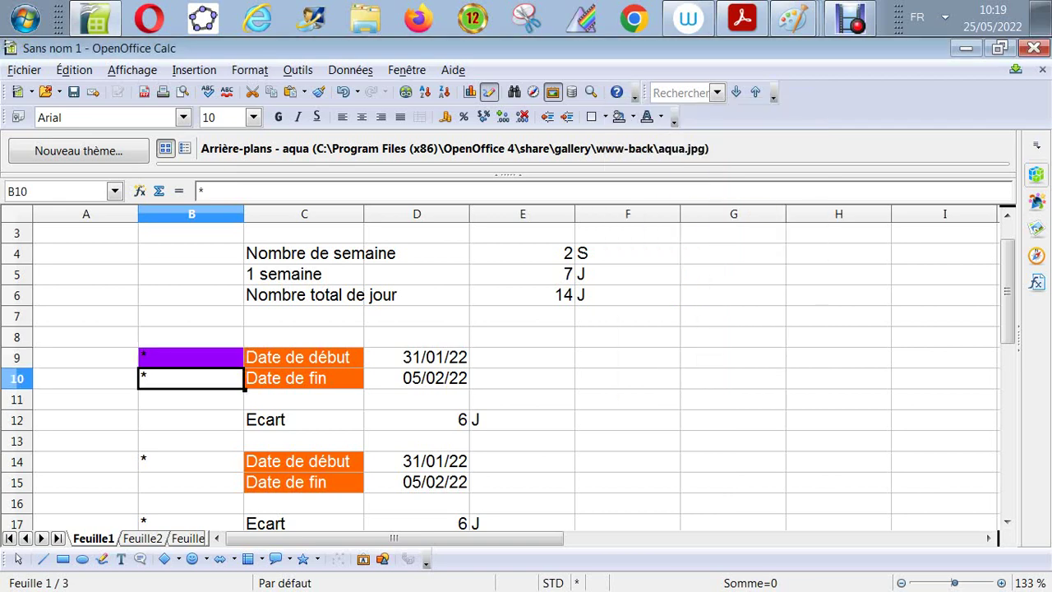
{"action": "left_click", "coordinate": [633, 117]}
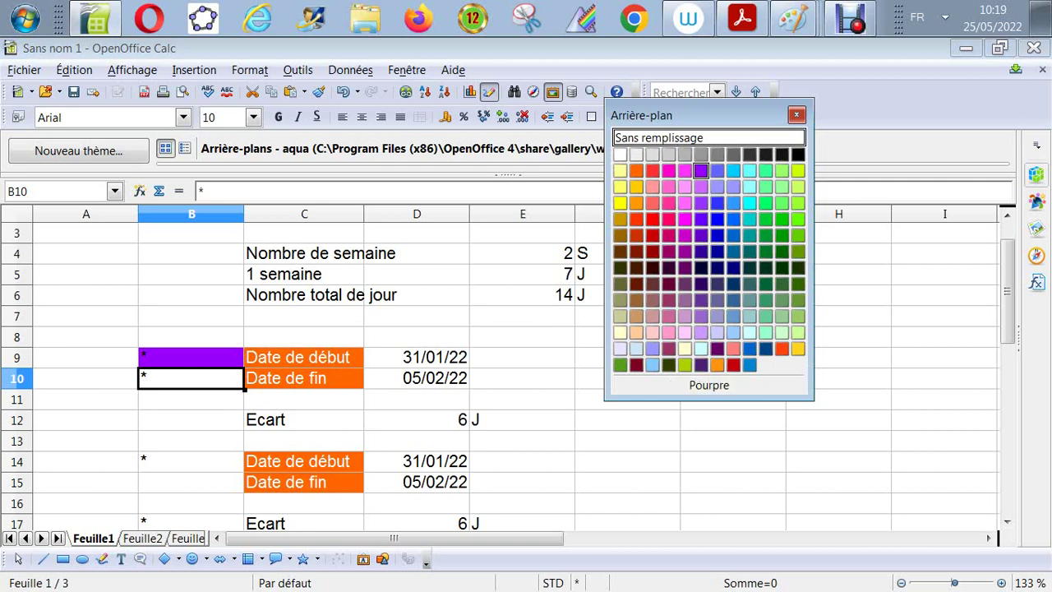
{"action": "left_click", "coordinate": [701, 170]}
{"action": "left_click", "coordinate": [628, 274]}
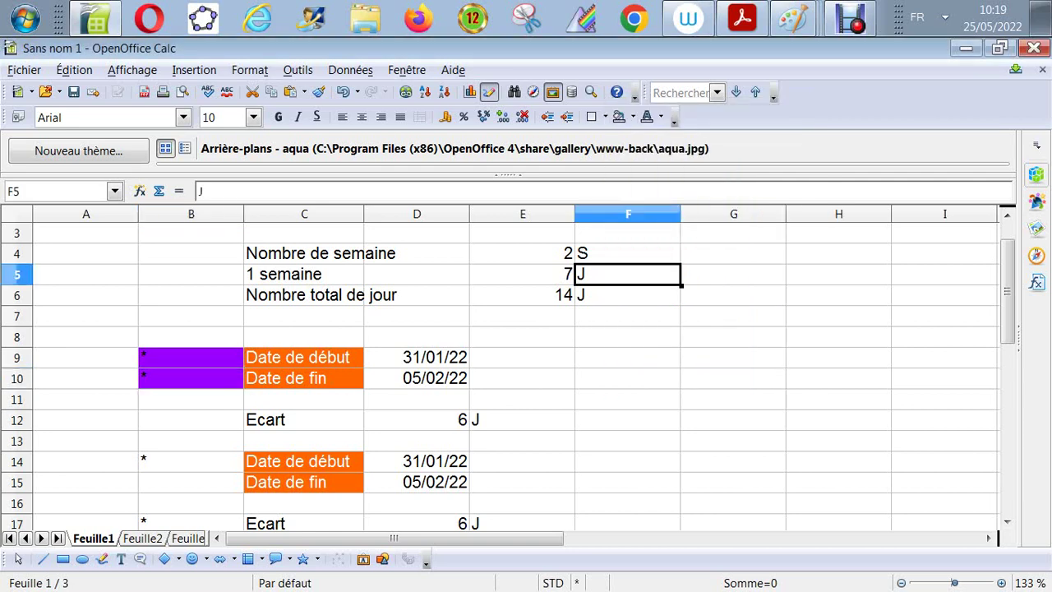
Examine the first block's Date de début and Date de fin labels and the start date entry in D9.
{"action": "left_click", "coordinate": [627, 295]}
{"action": "key", "text": "Down"}
{"action": "key", "text": "Down"}
{"action": "key", "text": "Down"}
{"action": "key", "text": "Down"}
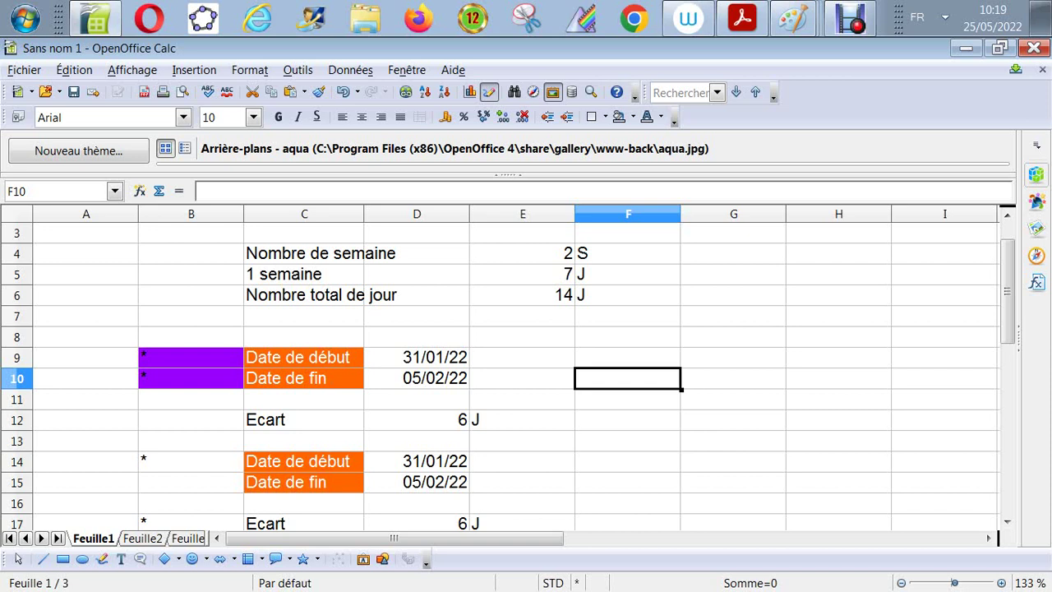
{"action": "key", "text": "Up"}
{"action": "key", "text": "Left"}
{"action": "key", "text": "Left"}
{"action": "key", "text": "Left"}
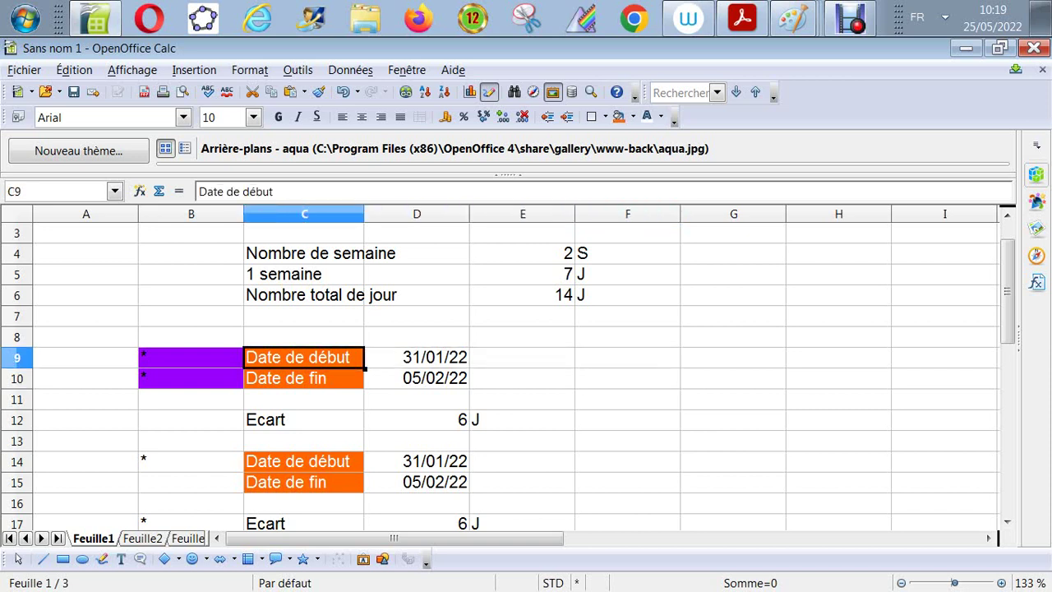
{"action": "key", "text": "Down"}
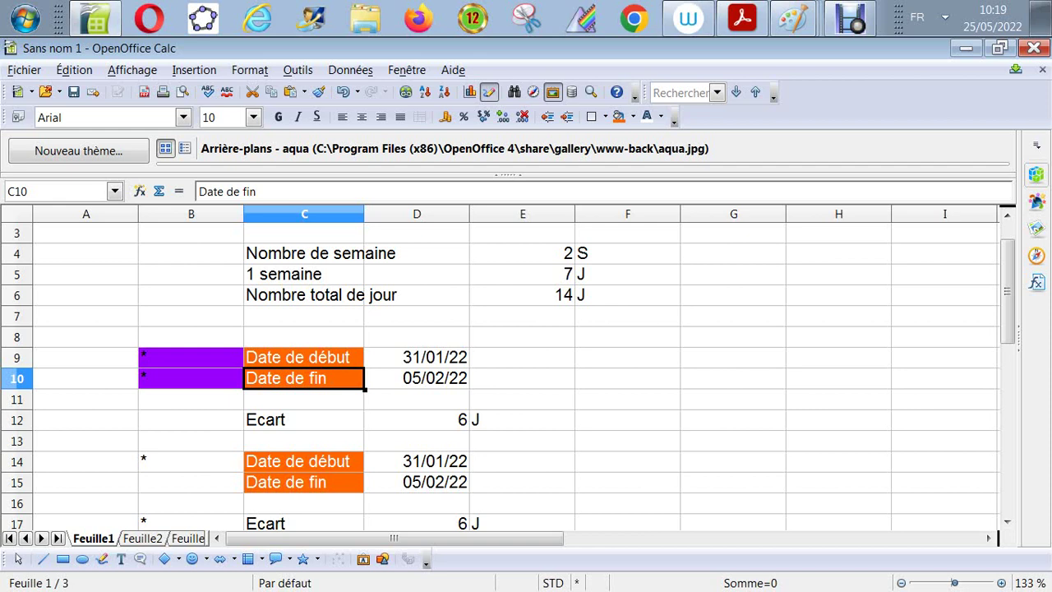
{"action": "key", "text": "Down"}
{"action": "key", "text": "Down"}
{"action": "key", "text": "Up"}
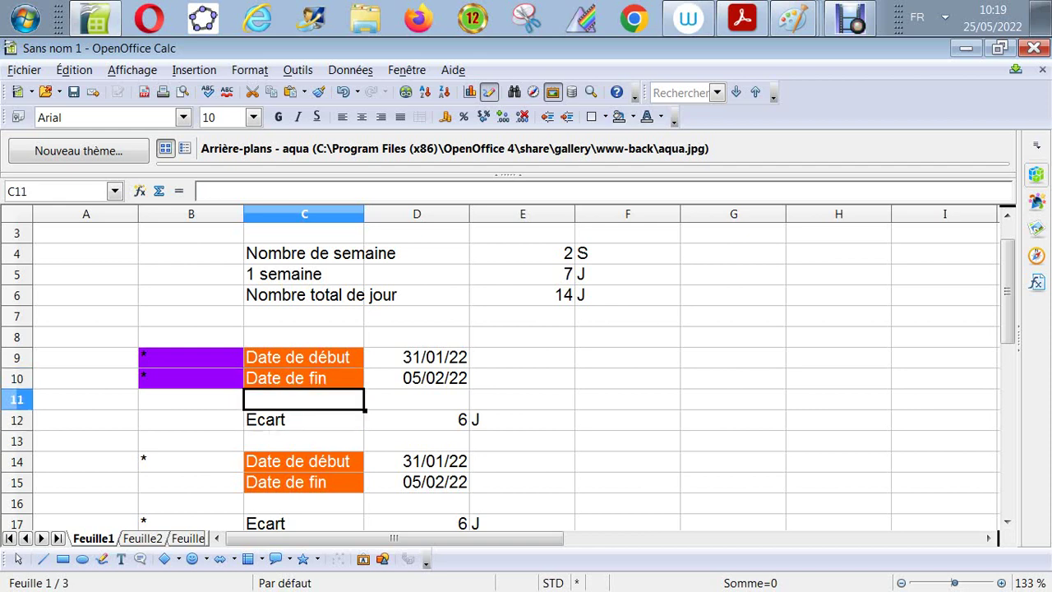
{"action": "key", "text": "Up"}
{"action": "key", "text": "Up"}
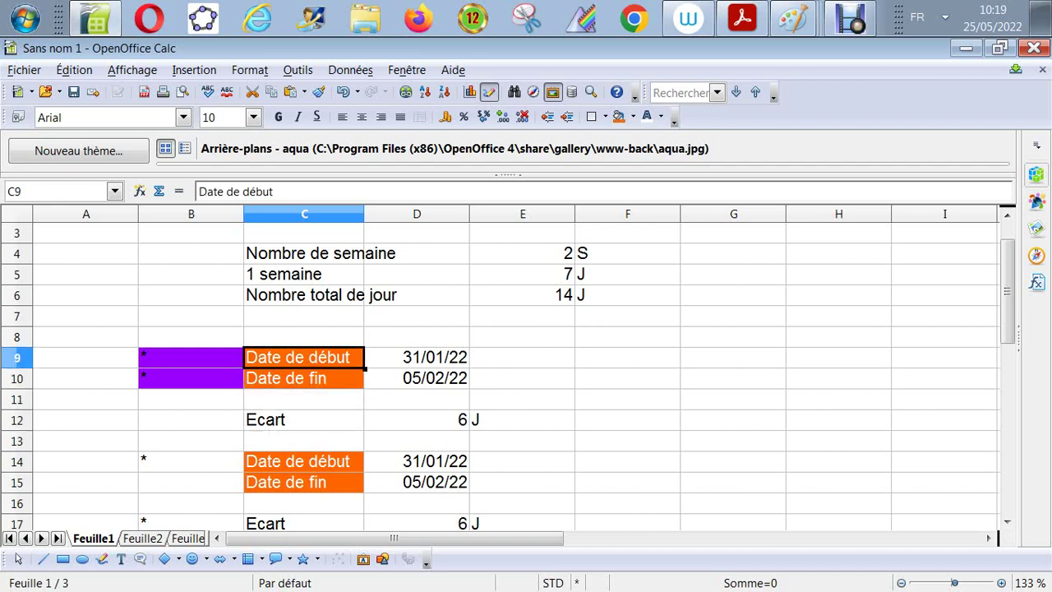
{"action": "key", "text": "Down"}
{"action": "key", "text": "Down"}
{"action": "key", "text": "Up"}
{"action": "key", "text": "Right"}
{"action": "key", "text": "Up"}
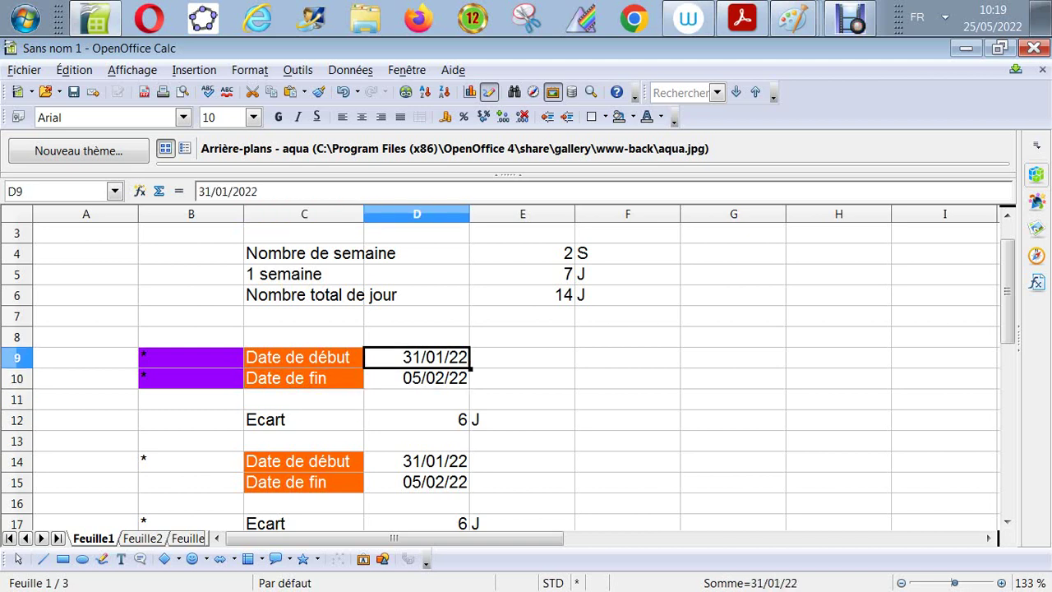
Examine the Date number formats available in the cell formatting options for the empty cell F9.
{"action": "key", "text": "Right"}
{"action": "key", "text": "Right"}
{"action": "key", "text": "Right"}
{"action": "key", "text": "Left"}
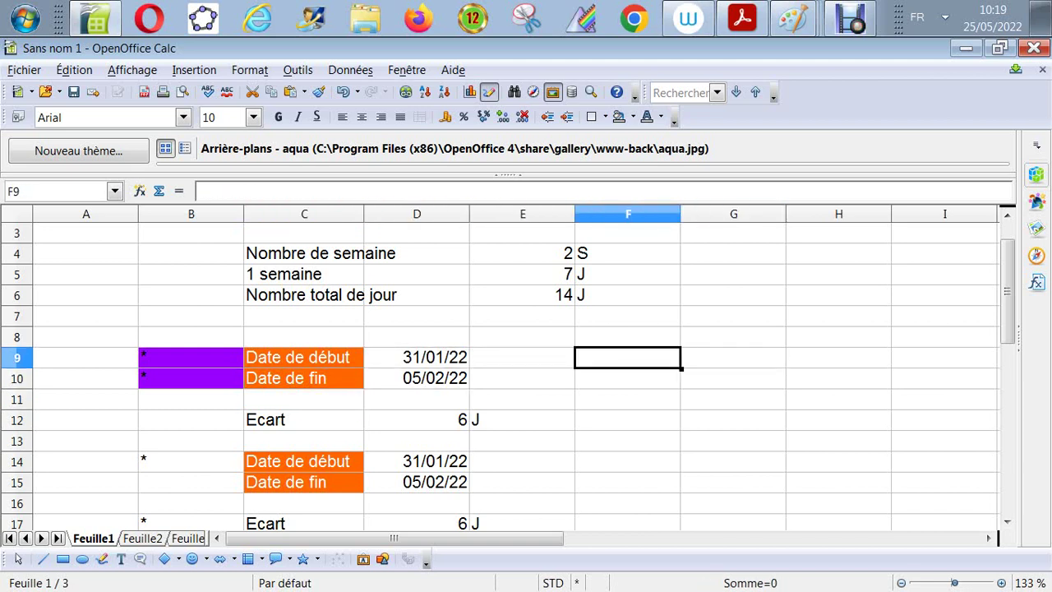
{"action": "right_click", "coordinate": [633, 356]}
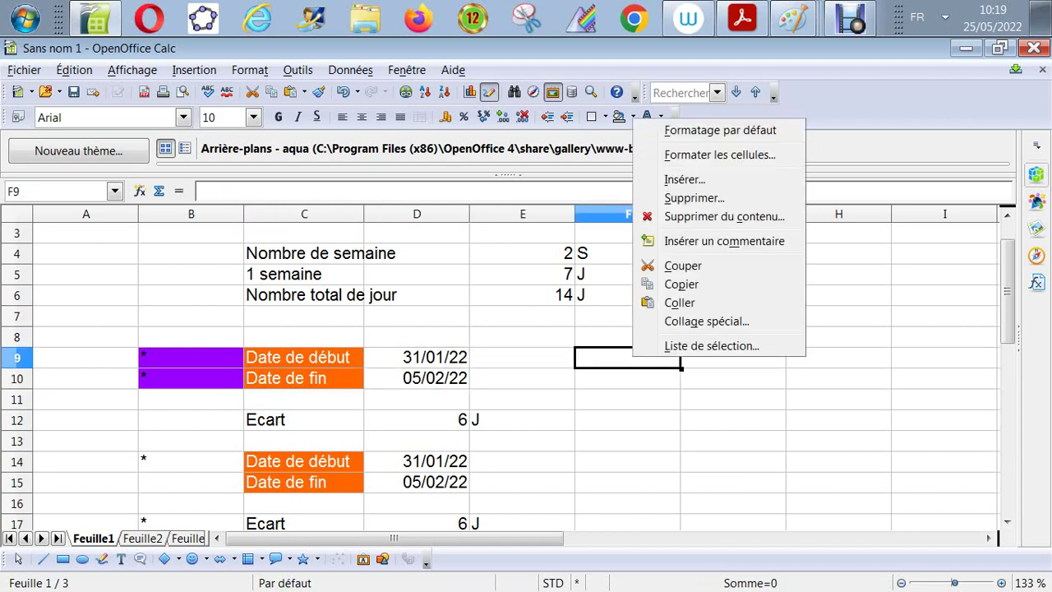
{"action": "key", "text": "Up"}
{"action": "key", "text": "Up"}
{"action": "key", "text": "Up"}
{"action": "key", "text": "Up"}
{"action": "key", "text": "Up"}
{"action": "key", "text": "Up"}
{"action": "key", "text": "Up"}
{"action": "key", "text": "Up"}
{"action": "key", "text": "Up"}
{"action": "key", "text": "Up"}
{"action": "key", "text": "Return"}
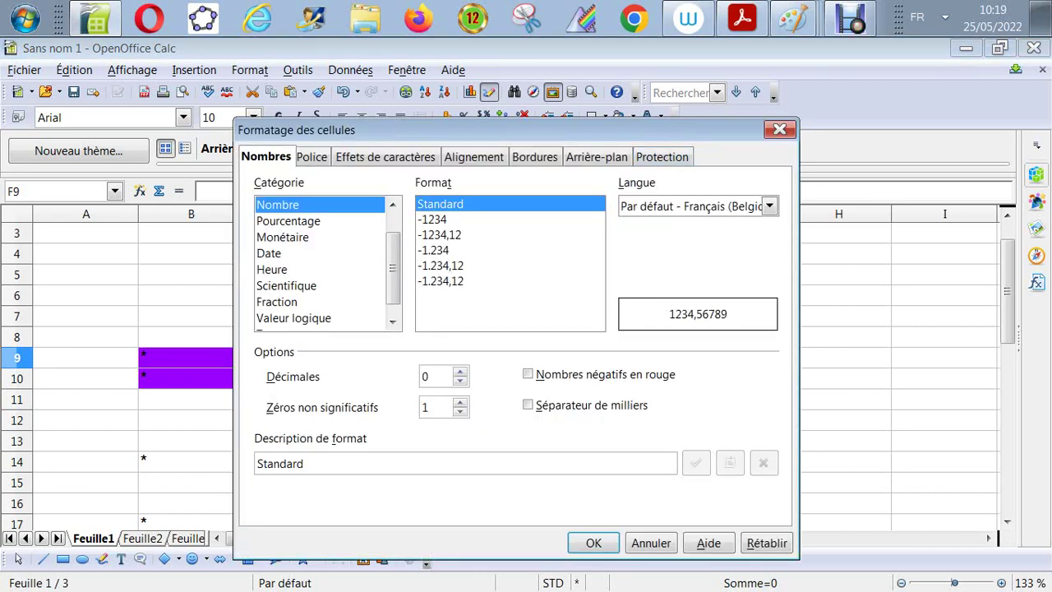
{"action": "left_click", "coordinate": [279, 253]}
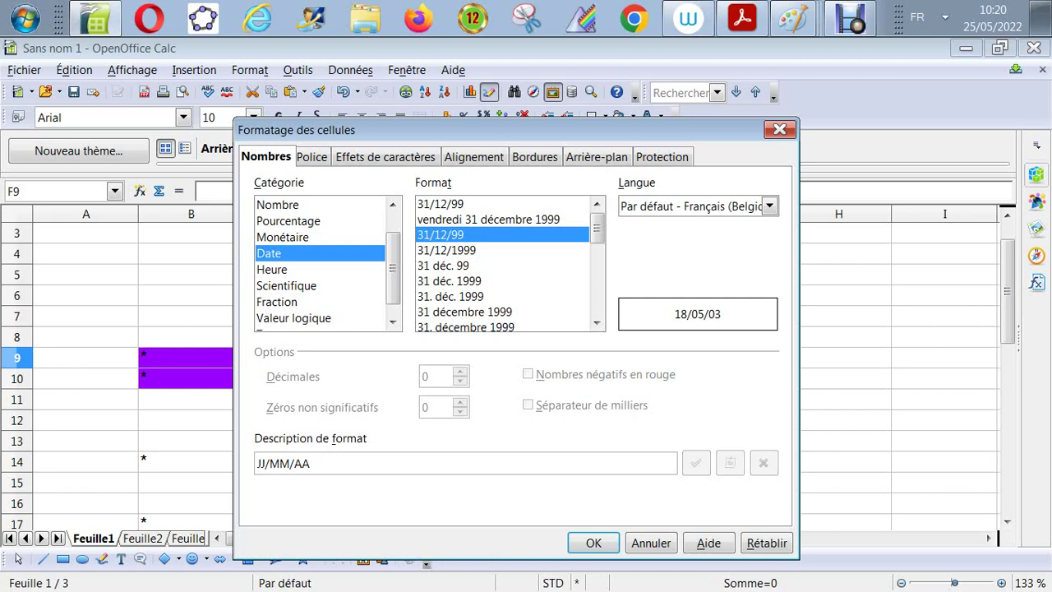
{"action": "left_click", "coordinate": [780, 129]}
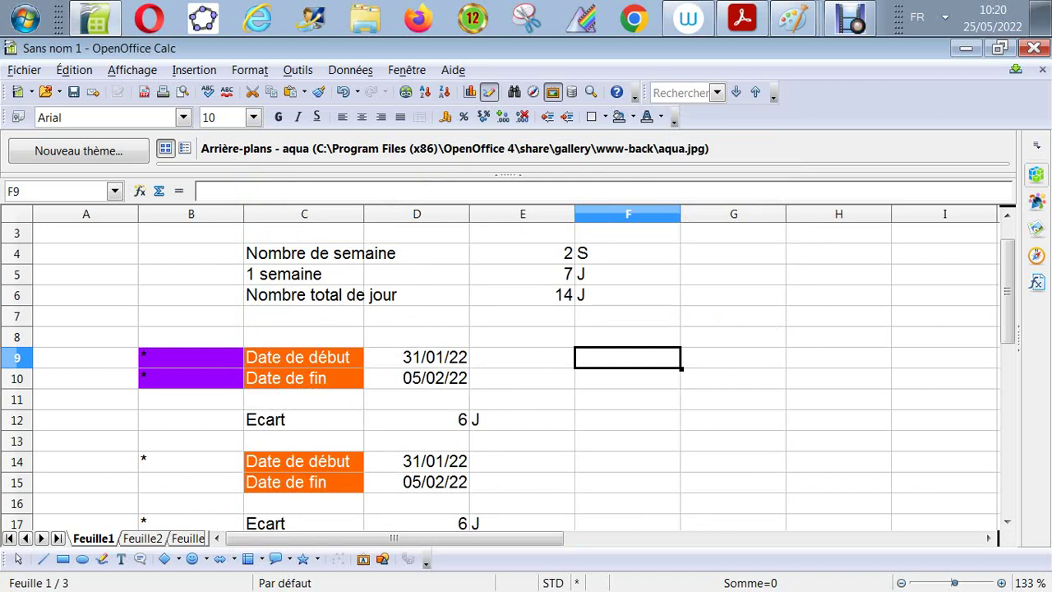
Examine the date and Ecart cells of the three blocks in column D, from row 9 down to row 20.
{"action": "key", "text": "Left"}
{"action": "key", "text": "Left"}
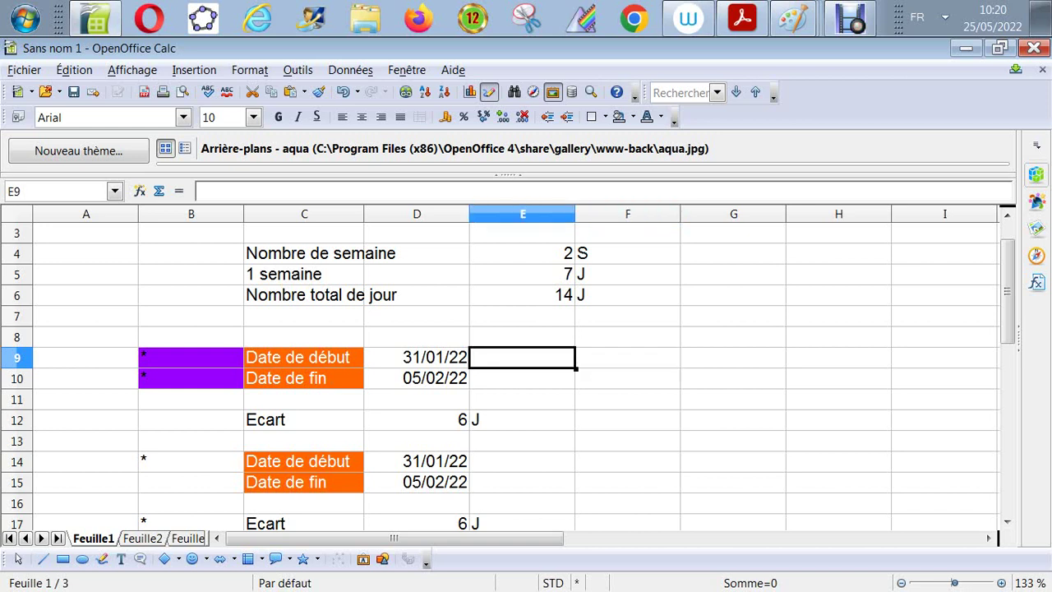
{"action": "key", "text": "Down"}
{"action": "key", "text": "Down"}
{"action": "key", "text": "Down"}
{"action": "key", "text": "Down"}
{"action": "key", "text": "Down"}
{"action": "key", "text": "Down"}
{"action": "key", "text": "Down"}
{"action": "key", "text": "Down"}
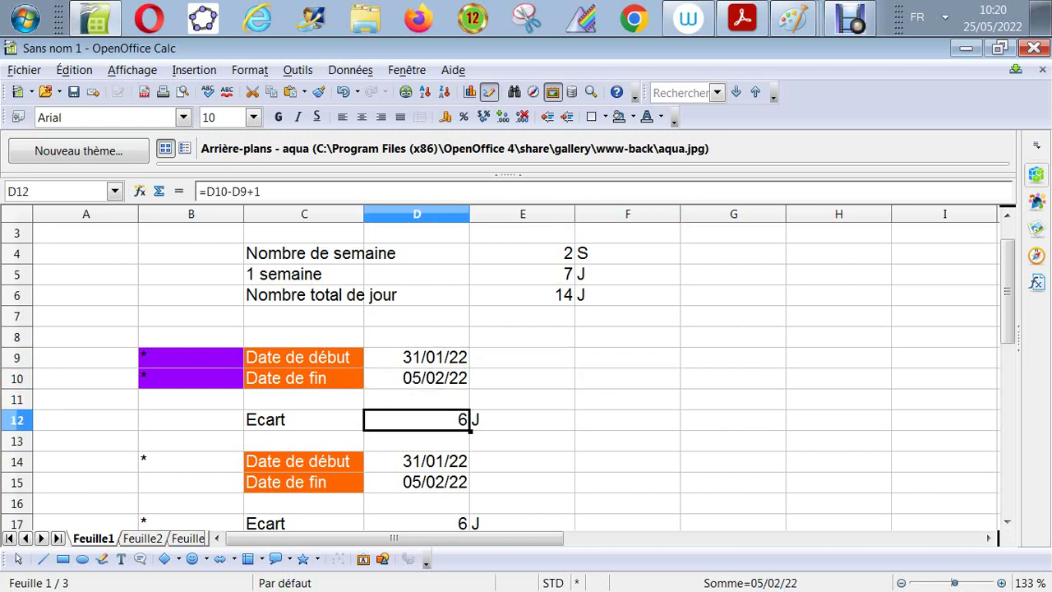
{"action": "key", "text": "Down"}
{"action": "key", "text": "Down"}
{"action": "key", "text": "Down"}
{"action": "key", "text": "Down"}
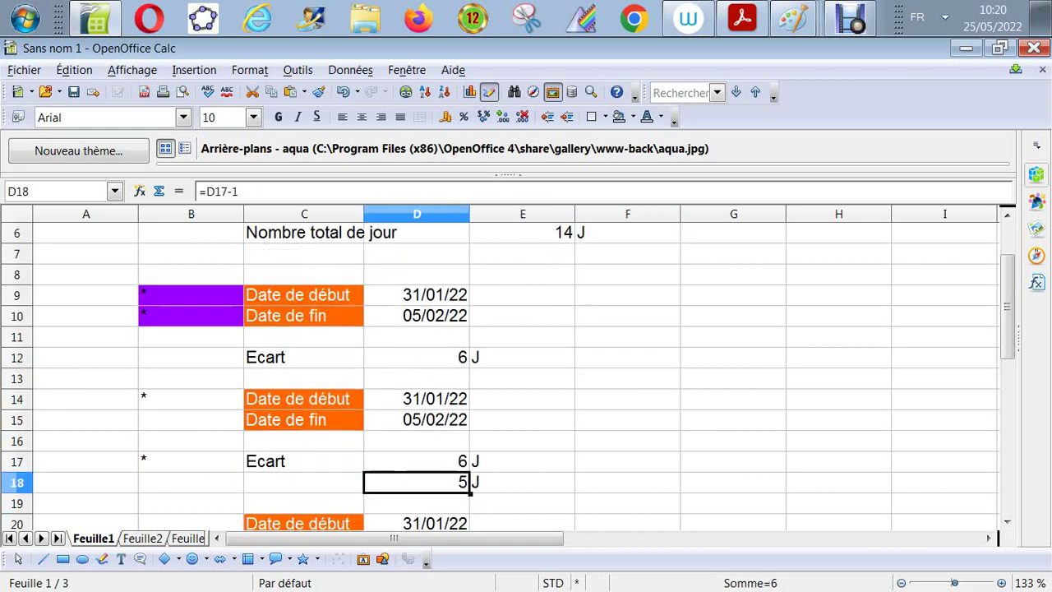
{"action": "key", "text": "Up"}
{"action": "key", "text": "Down"}
{"action": "key", "text": "Down"}
{"action": "key", "text": "Up"}
{"action": "key", "text": "Up"}
{"action": "key", "text": "Up"}
{"action": "key", "text": "Up"}
{"action": "key", "text": "Up"}
{"action": "key", "text": "Up"}
{"action": "key", "text": "Up"}
{"action": "key", "text": "Up"}
{"action": "key", "text": "Up"}
{"action": "key", "text": "Up"}
{"action": "key", "text": "Up"}
{"action": "key", "text": "Up"}
{"action": "key", "text": "Up"}
{"action": "key", "text": "Up"}
{"action": "key", "text": "Up"}
{"action": "key", "text": "Up"}
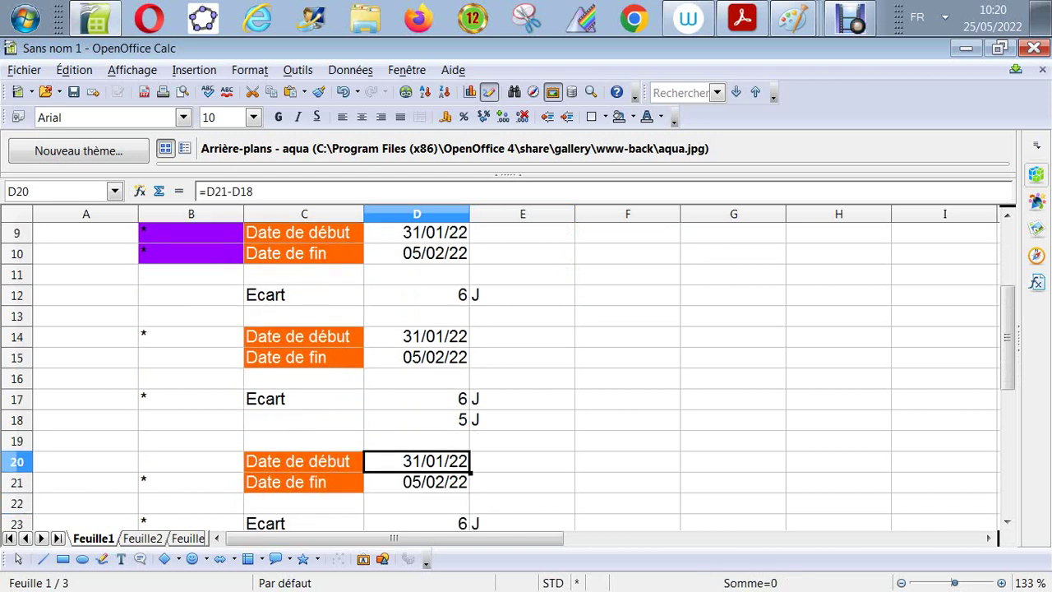
{"action": "key", "text": "Down"}
{"action": "key", "text": "Down"}
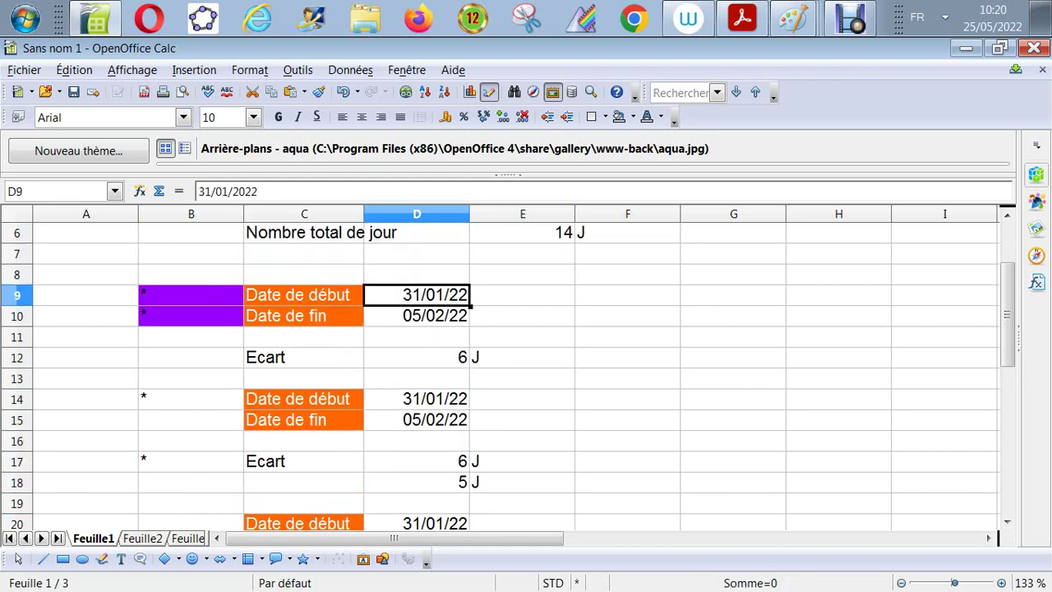
Examine the first block's date entries in D9 and D10 and the marked asterisk cell B9.
{"action": "key", "text": "Down"}
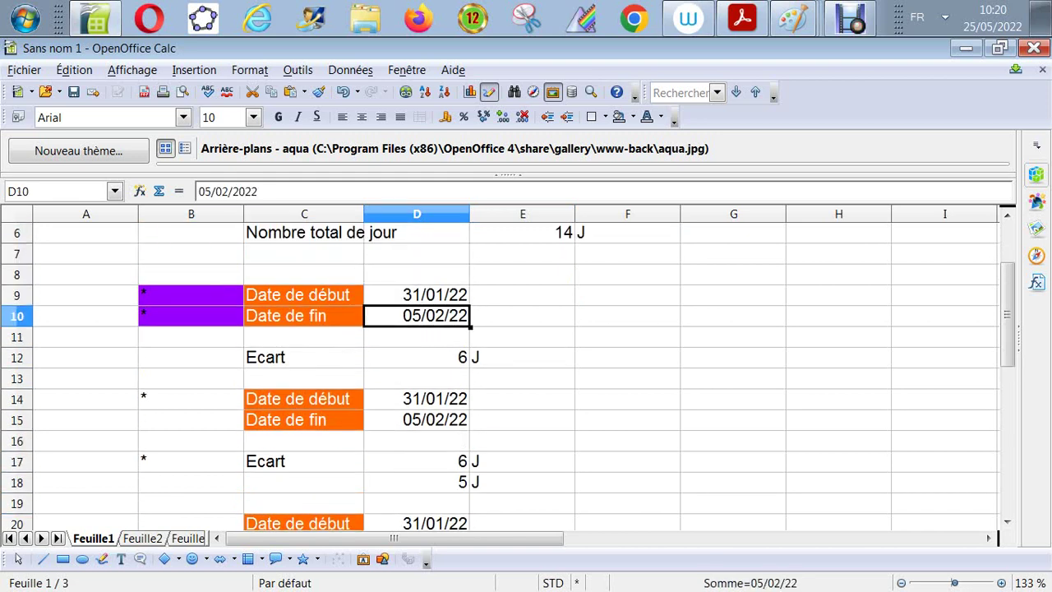
{"action": "key", "text": "Up"}
{"action": "key", "text": "Up"}
{"action": "key", "text": "Down"}
{"action": "key", "text": "Down"}
{"action": "key", "text": "Up"}
{"action": "key", "text": "Left"}
{"action": "key", "text": "Left"}
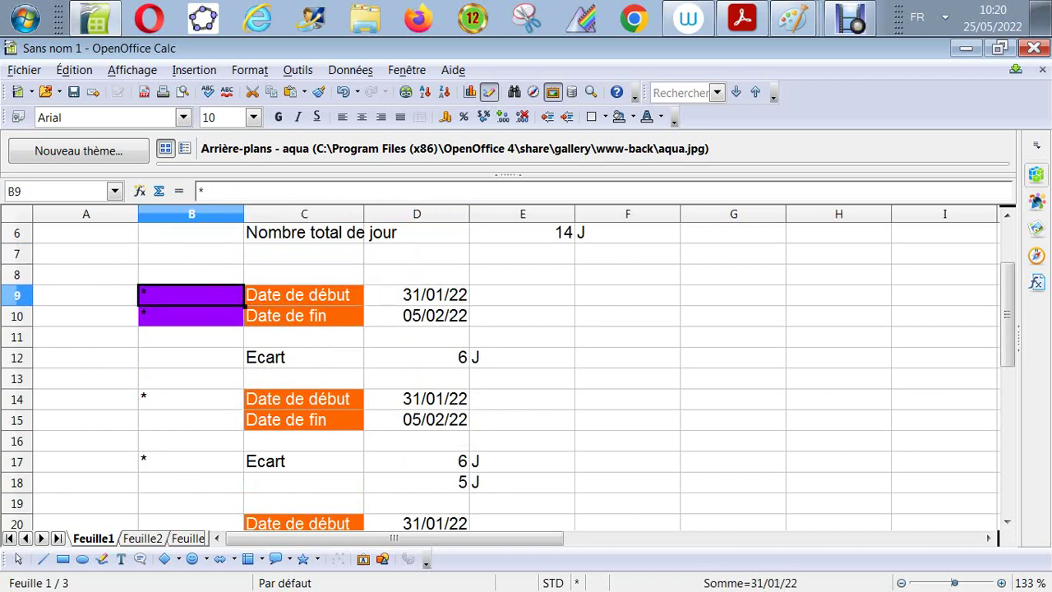
{"action": "key", "text": "Right"}
{"action": "key", "text": "Right"}
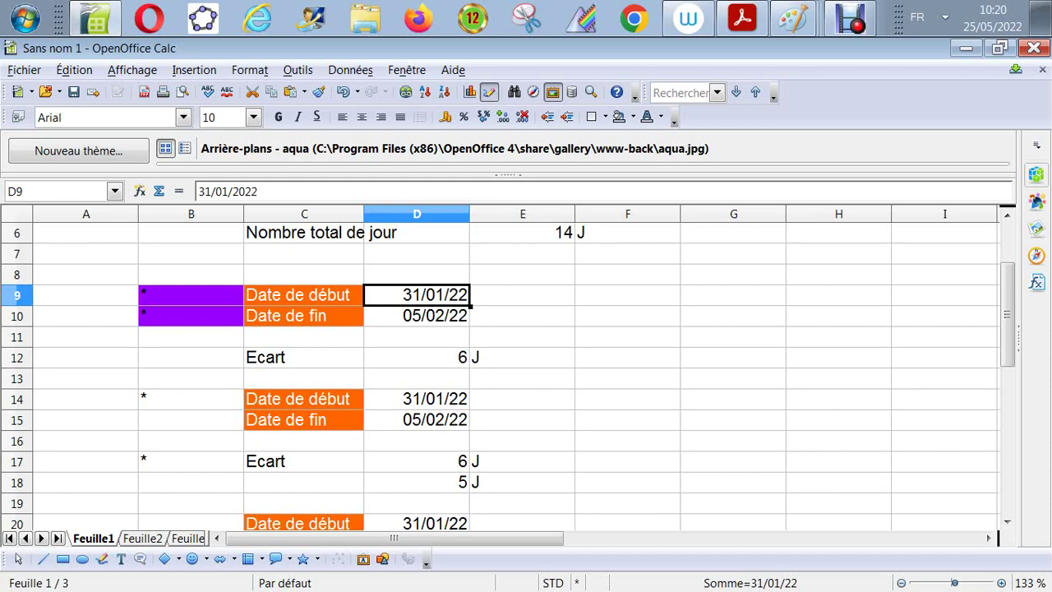
Check the Ecart formula in D12 against the start and end dates in D9 and D10.
{"action": "key", "text": "Down"}
{"action": "key", "text": "Up"}
{"action": "key", "text": "Down"}
{"action": "key", "text": "Down"}
{"action": "key", "text": "Down"}
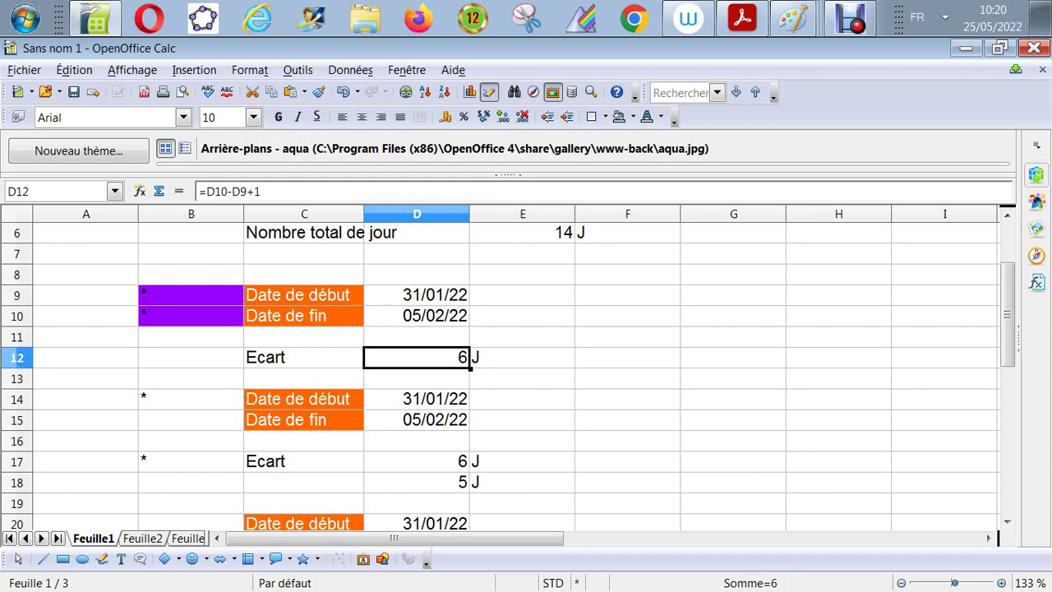
{"action": "key", "text": "Up"}
{"action": "key", "text": "Up"}
{"action": "key", "text": "Up"}
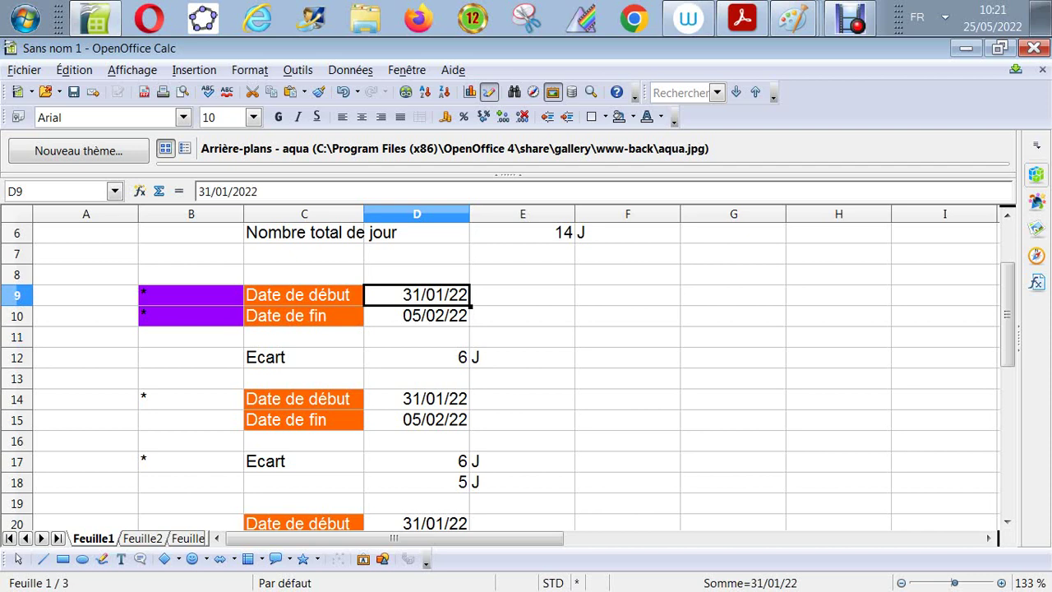
{"action": "key", "text": "Down"}
{"action": "key", "text": "Down"}
{"action": "key", "text": "Down"}
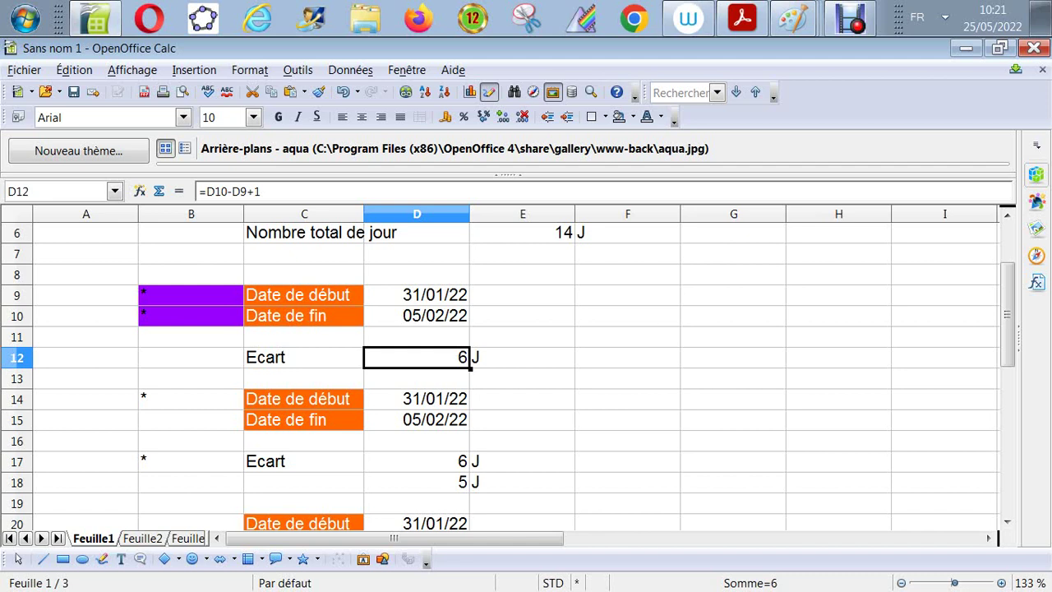
Try to fill the asterisk cell B14, beside the second start date, with a light purple background colour.
{"action": "key", "text": "Left"}
{"action": "key", "text": "Down"}
{"action": "key", "text": "Down"}
{"action": "key", "text": "Left"}
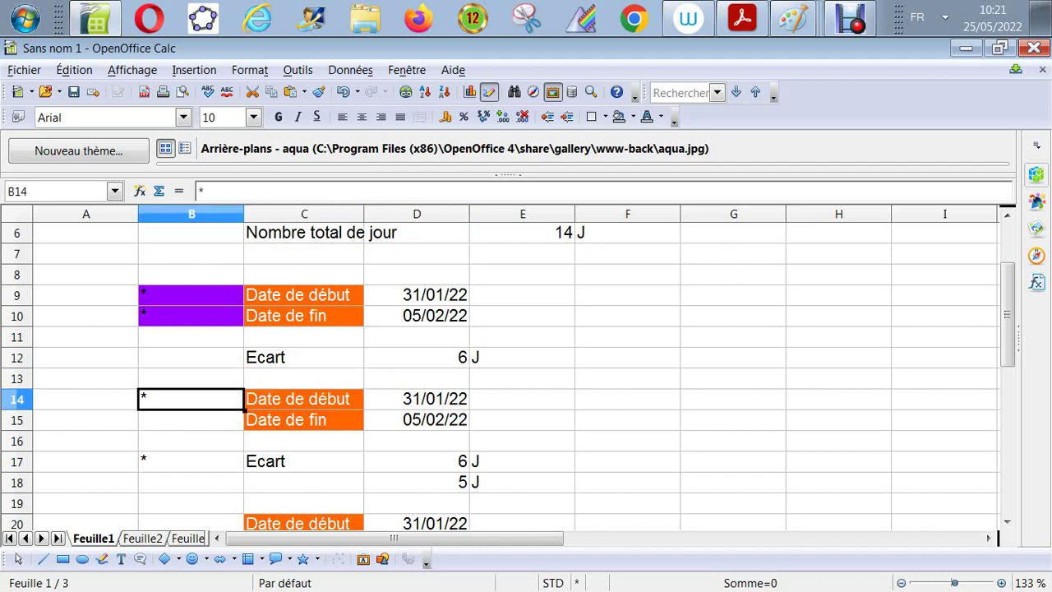
{"action": "left_click", "coordinate": [632, 117]}
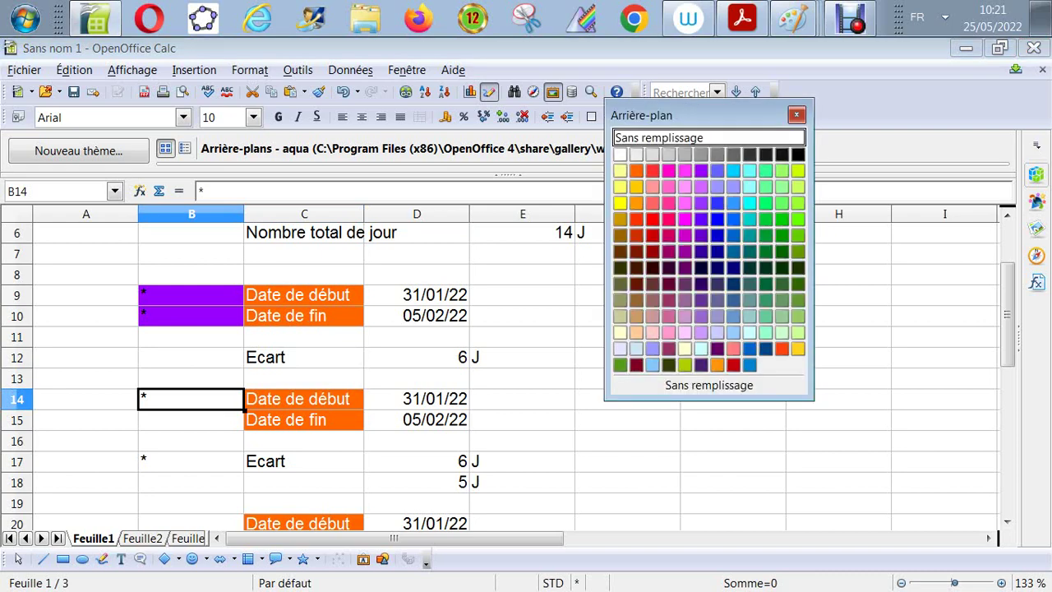
{"action": "left_click", "coordinate": [716, 187]}
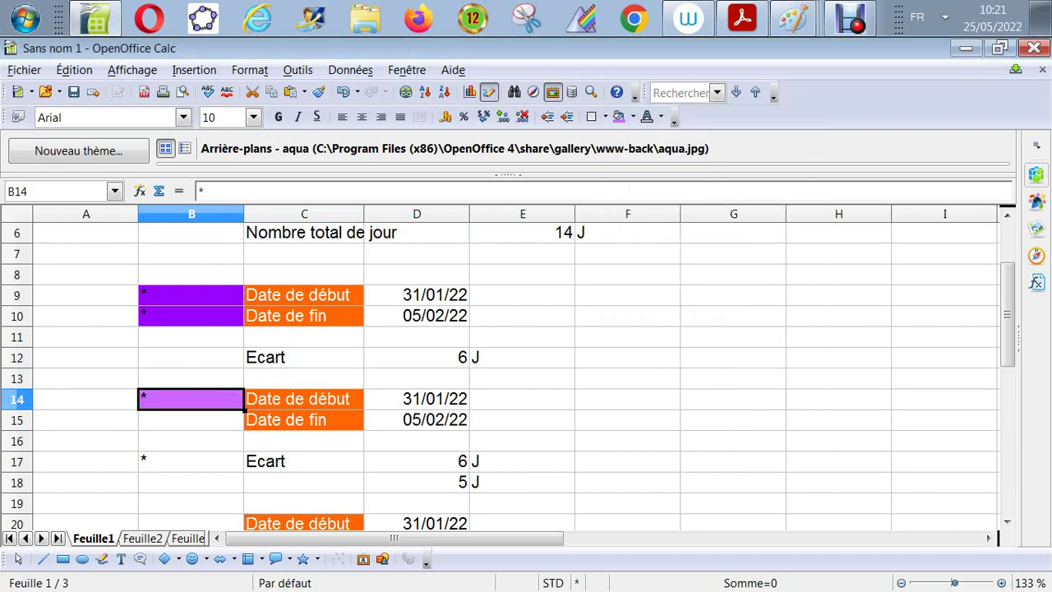
{"action": "left_click", "coordinate": [632, 117]}
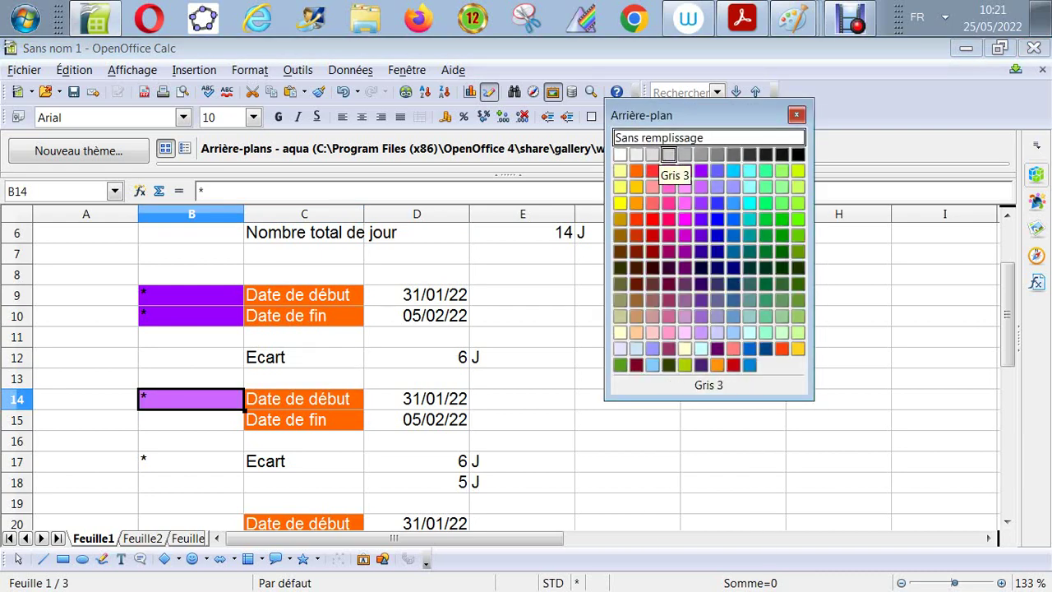
{"action": "left_click", "coordinate": [701, 188]}
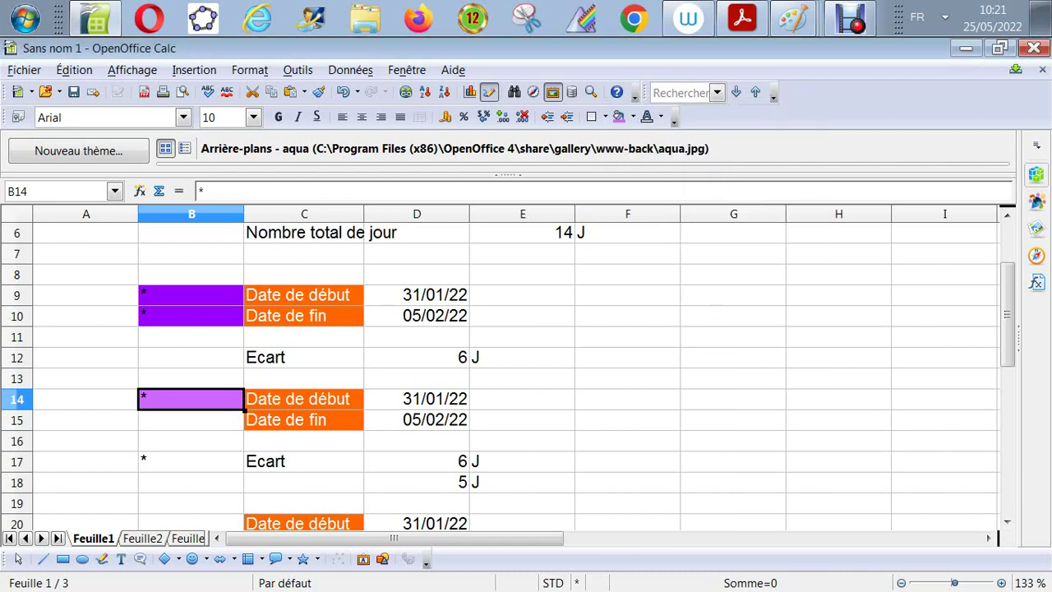
Copy the formatting of asterisk cell B9 onto the asterisk cells B14 and B17 in the second block.
{"action": "left_click", "coordinate": [191, 296]}
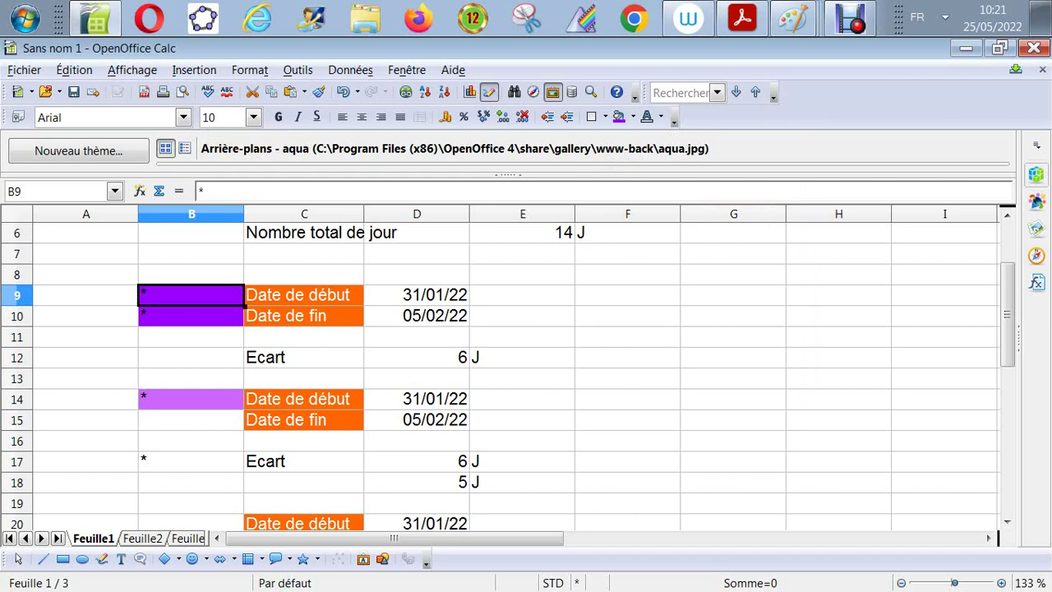
{"action": "left_click", "coordinate": [319, 92]}
{"action": "left_click", "coordinate": [191, 399]}
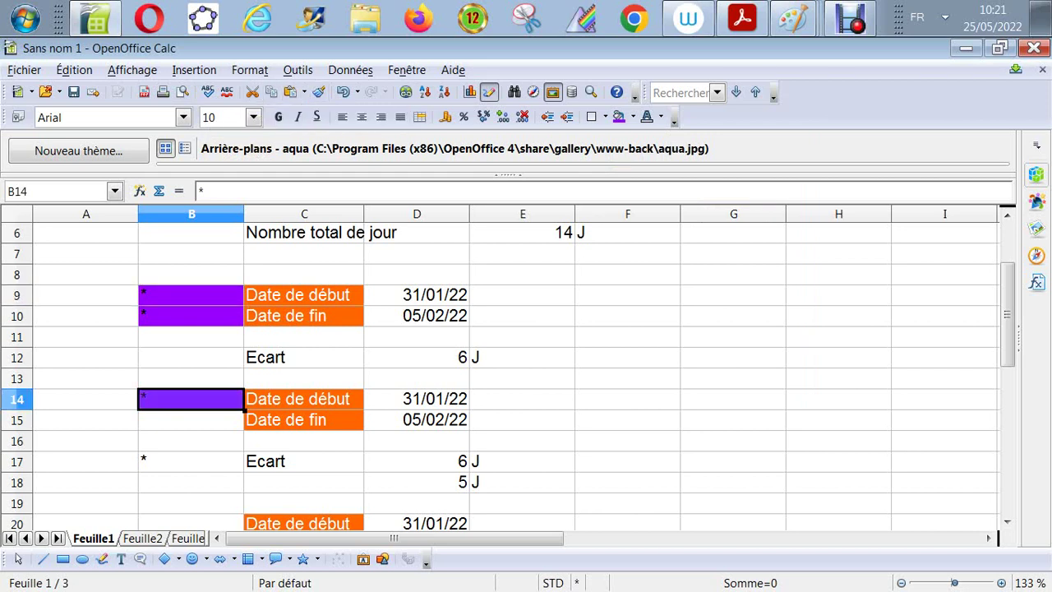
{"action": "left_click", "coordinate": [319, 92]}
{"action": "left_click", "coordinate": [190, 461]}
{"action": "left_click_drag", "start_coordinate": [840, 233], "coordinate": [840, 214]}
Look over the date and Ecart blocks from row 9 down to the third block around row 21.
{"action": "key", "text": "Down"}
{"action": "key", "text": "Down"}
{"action": "key", "text": "Down"}
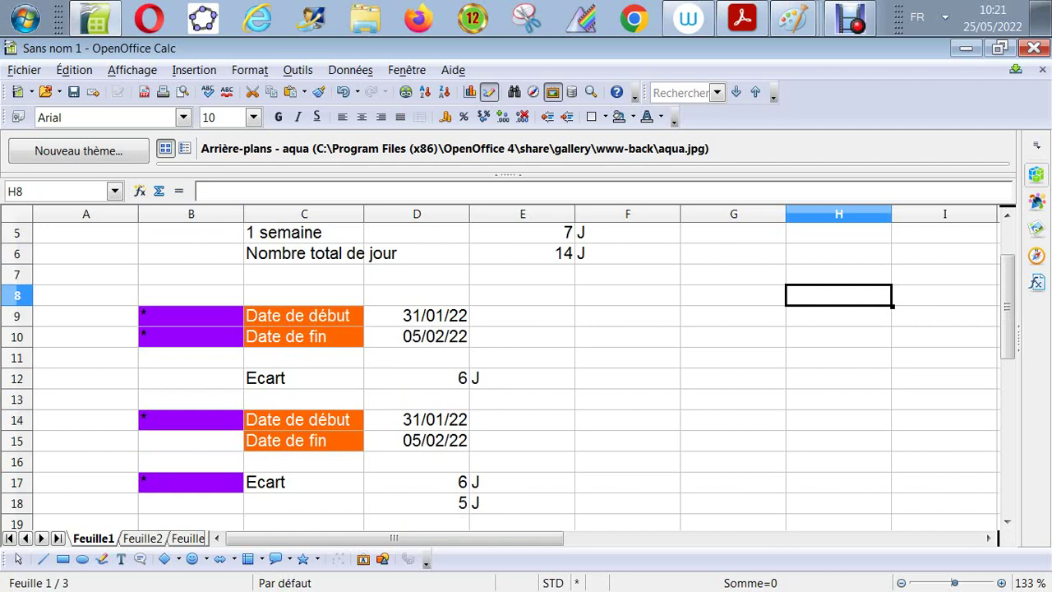
{"action": "key", "text": "Down"}
{"action": "key", "text": "Down"}
{"action": "key", "text": "Down"}
{"action": "key", "text": "Down"}
{"action": "key", "text": "Down"}
{"action": "key", "text": "Down"}
{"action": "key", "text": "Down"}
{"action": "key", "text": "Down"}
{"action": "key", "text": "Down"}
{"action": "key", "text": "Down"}
{"action": "key", "text": "Down"}
{"action": "key", "text": "Down"}
{"action": "key", "text": "Down"}
{"action": "key", "text": "Up"}
{"action": "key", "text": "Up"}
{"action": "key", "text": "Up"}
{"action": "key", "text": "Up"}
{"action": "key", "text": "Up"}
{"action": "key", "text": "Up"}
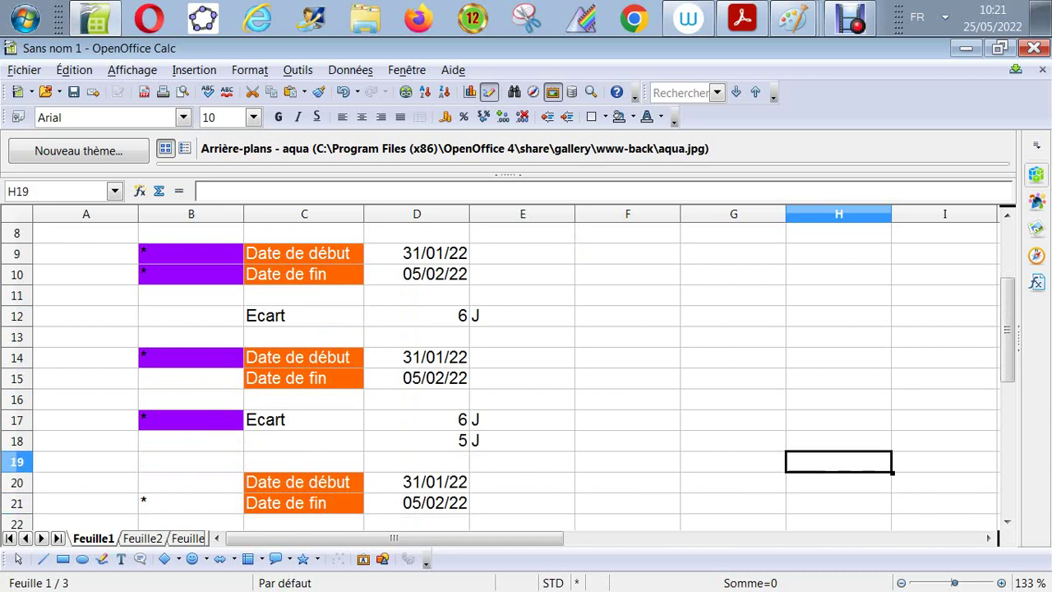
Examine the second block's start date in D14, end date in D15 and the gap cells D17 and D18.
{"action": "key", "text": "Left"}
{"action": "key", "text": "Left"}
{"action": "key", "text": "Left"}
{"action": "key", "text": "Left"}
{"action": "key", "text": "Up"}
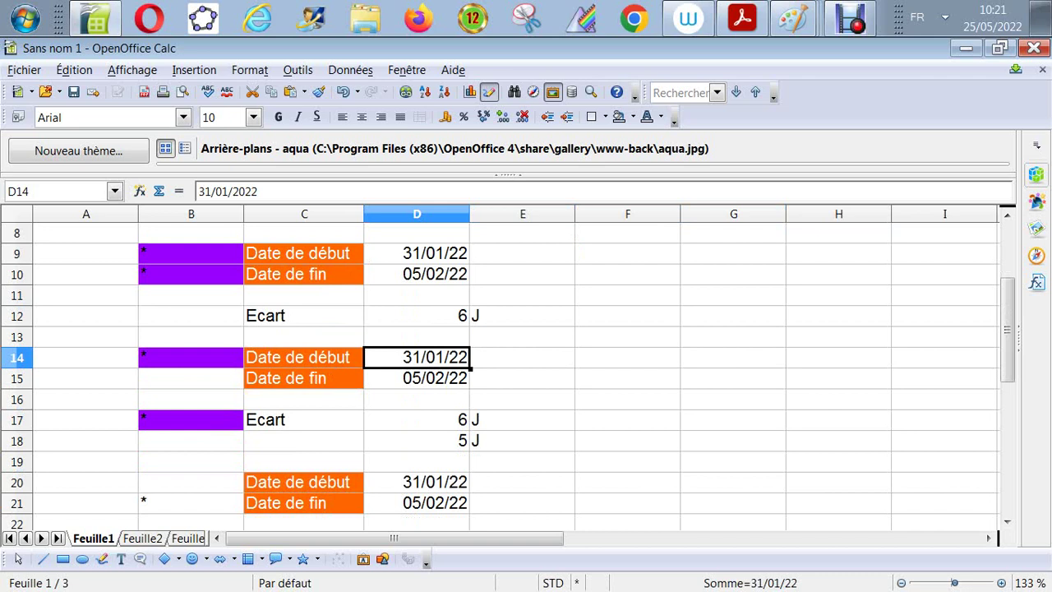
{"action": "key", "text": "Down"}
{"action": "key", "text": "Down"}
{"action": "key", "text": "Up"}
{"action": "key", "text": "Down"}
{"action": "key", "text": "Down"}
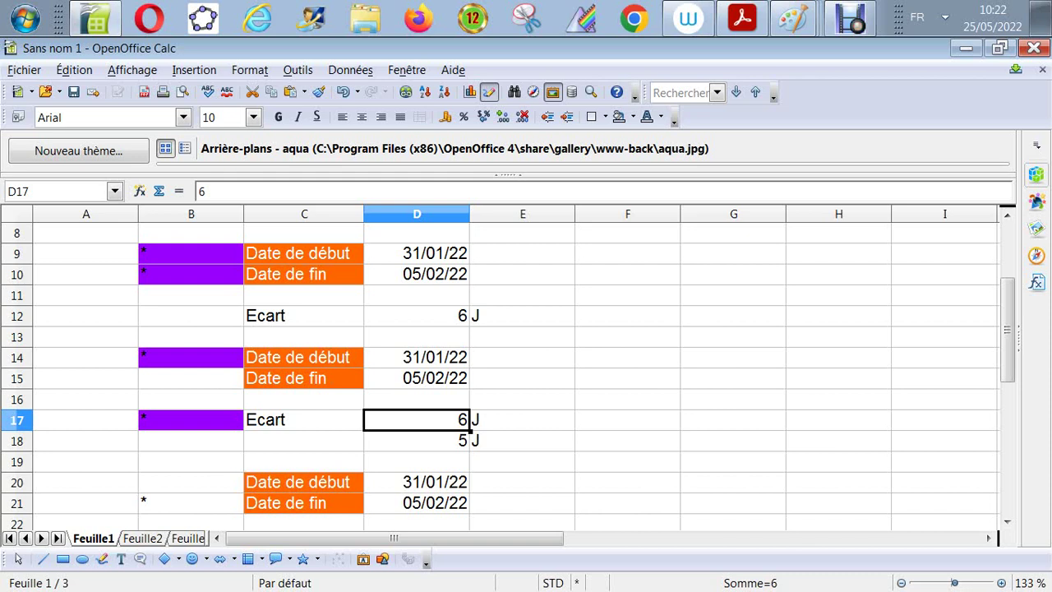
{"action": "key", "text": "Down"}
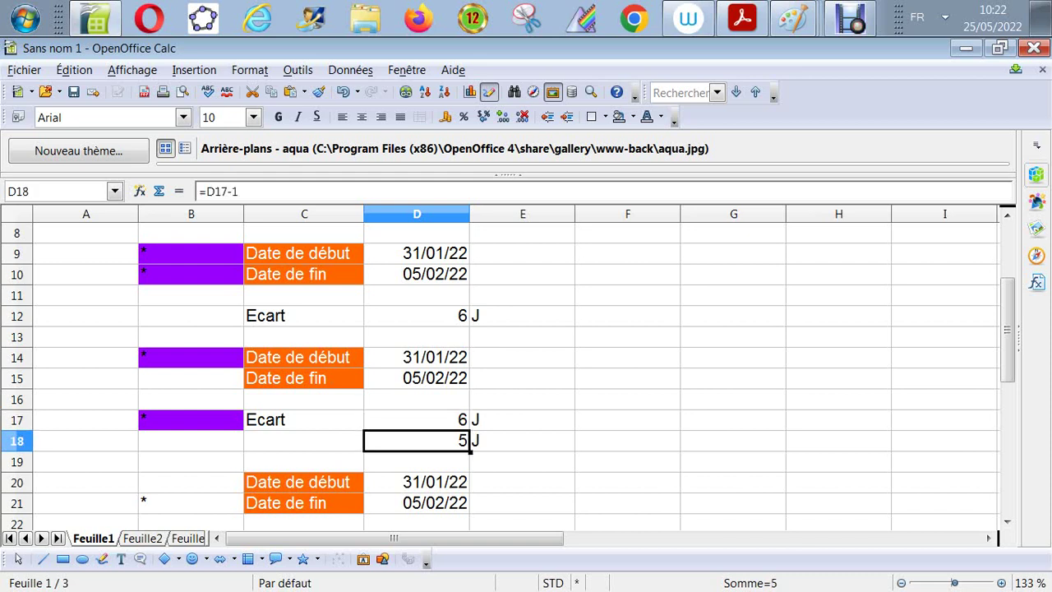
Compare the first block's Ecart formula in D12 with the second block's gap formula in D18.
{"action": "key", "text": "Up"}
{"action": "key", "text": "Up"}
{"action": "key", "text": "Up"}
{"action": "key", "text": "Up"}
{"action": "key", "text": "Up"}
{"action": "key", "text": "Up"}
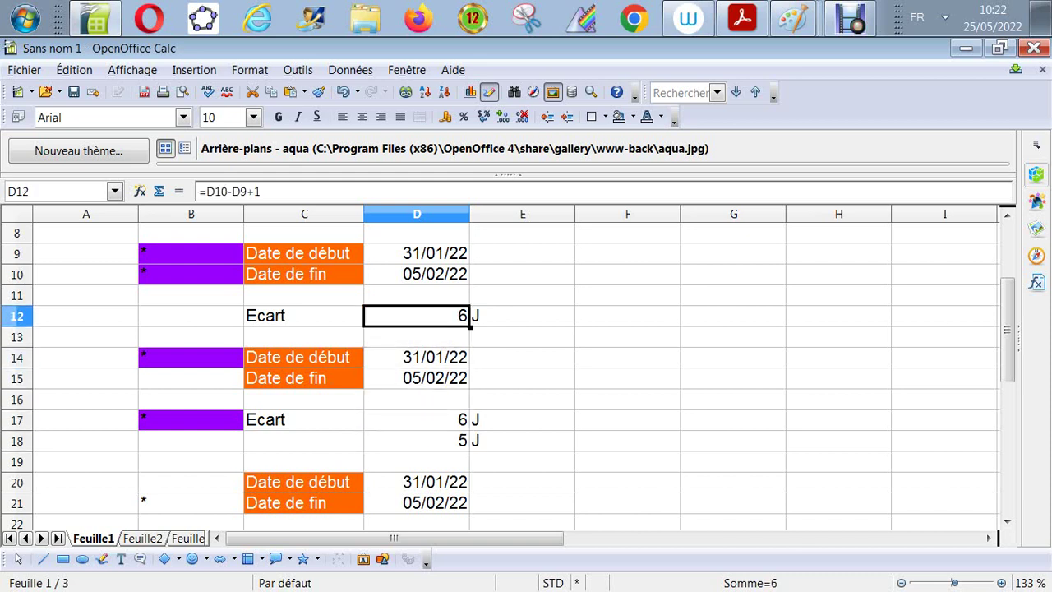
{"action": "key", "text": "Down"}
{"action": "key", "text": "Down"}
{"action": "key", "text": "Down"}
{"action": "key", "text": "Down"}
{"action": "key", "text": "Down"}
{"action": "key", "text": "Down"}
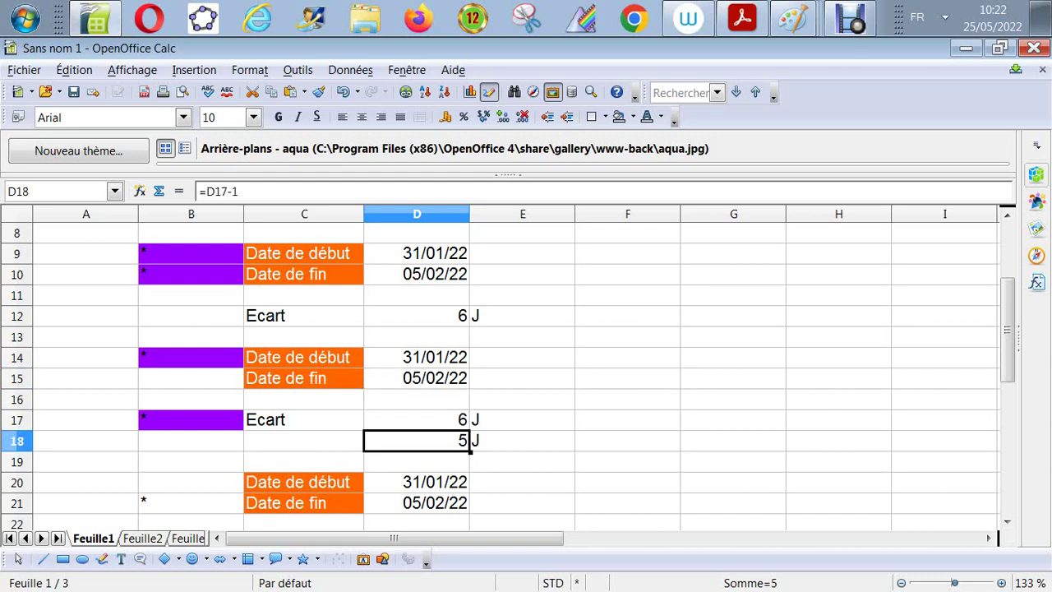
Check the second block's end date formula in D15 against the start date in D14 and the gap cells D17 and D18.
{"action": "key", "text": "Up"}
{"action": "key", "text": "Up"}
{"action": "key", "text": "Down"}
{"action": "key", "text": "Down"}
{"action": "key", "text": "Down"}
{"action": "key", "text": "Up"}
{"action": "key", "text": "Up"}
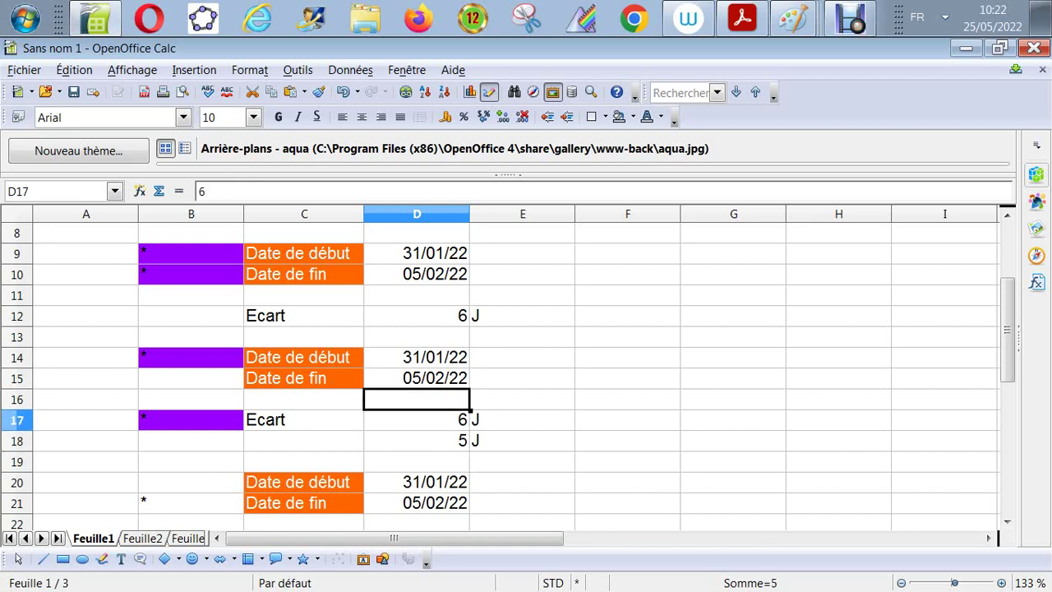
{"action": "key", "text": "Up"}
{"action": "key", "text": "Up"}
{"action": "key", "text": "Up"}
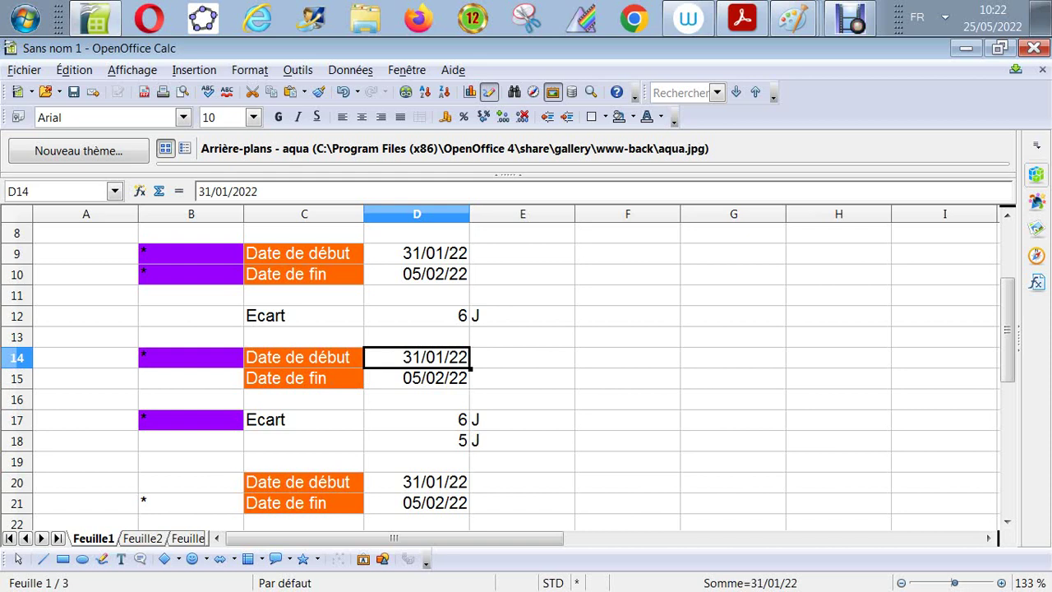
{"action": "left_click", "coordinate": [417, 378]}
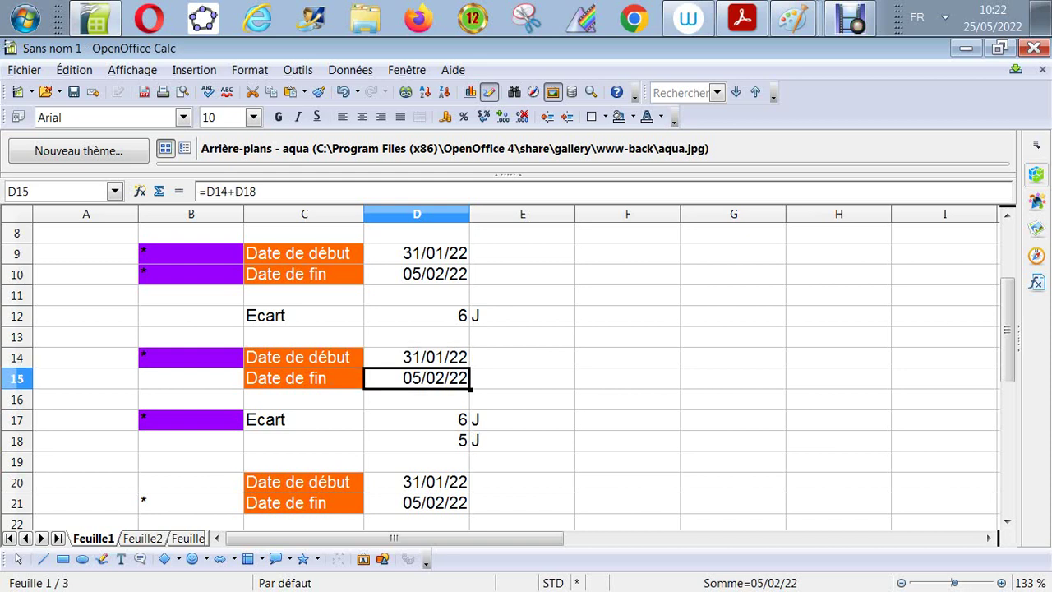
{"action": "left_click", "coordinate": [417, 357]}
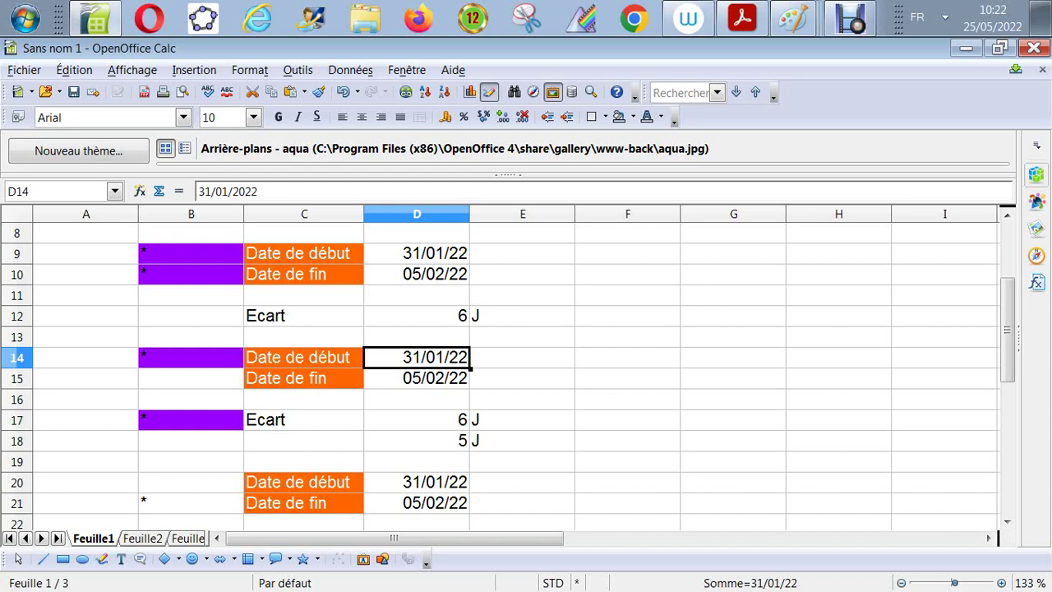
{"action": "left_click", "coordinate": [417, 378]}
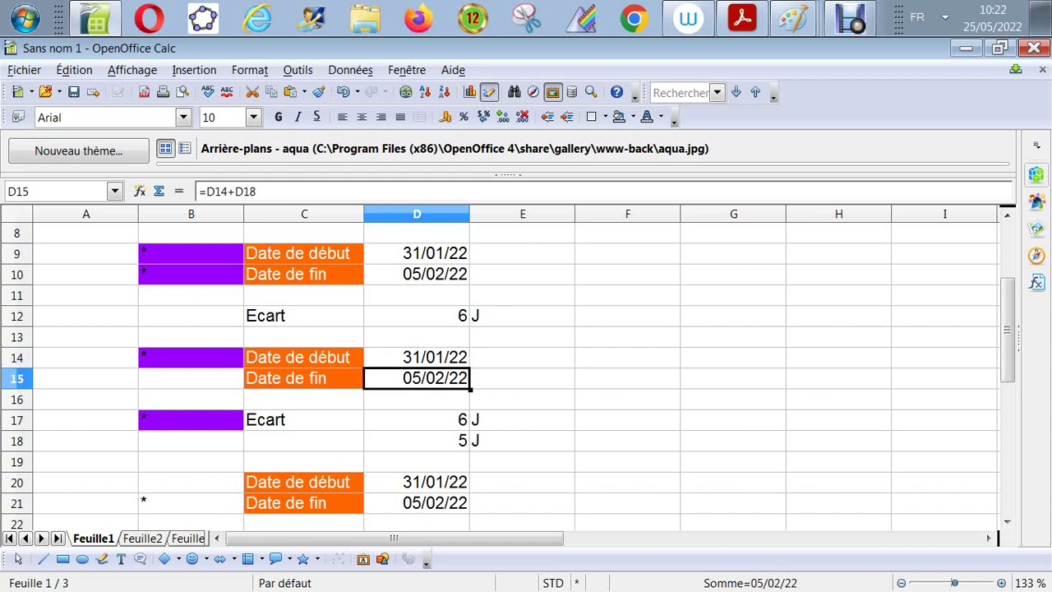
Recheck the end date formula in D15 against the gap entry in D17 and the reduced gap formula in D18.
{"action": "key", "text": "Down"}
{"action": "key", "text": "Down"}
{"action": "key", "text": "Down"}
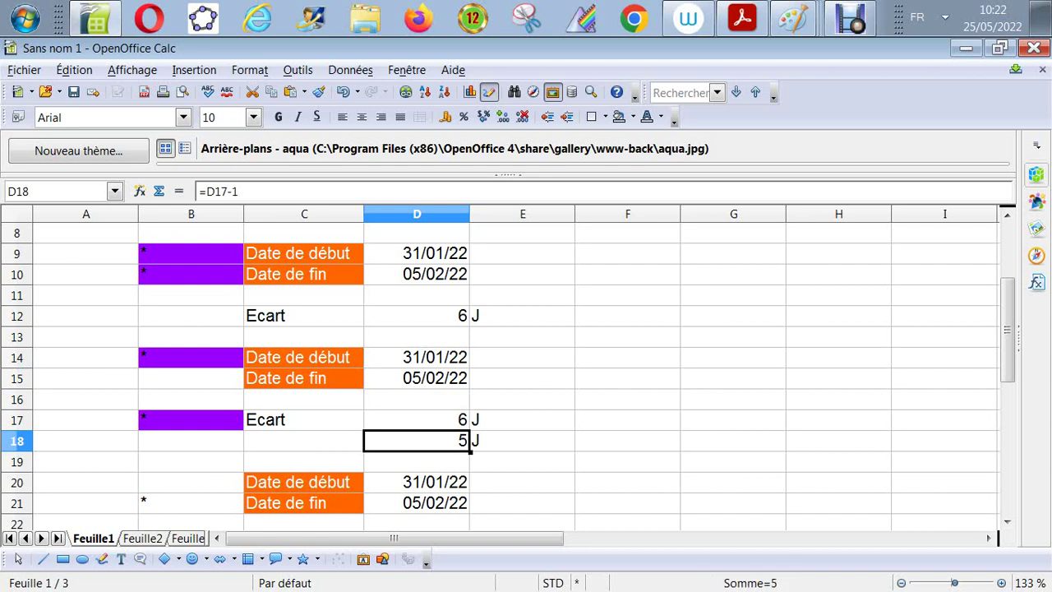
{"action": "key", "text": "Up"}
{"action": "key", "text": "Up"}
{"action": "key", "text": "Up"}
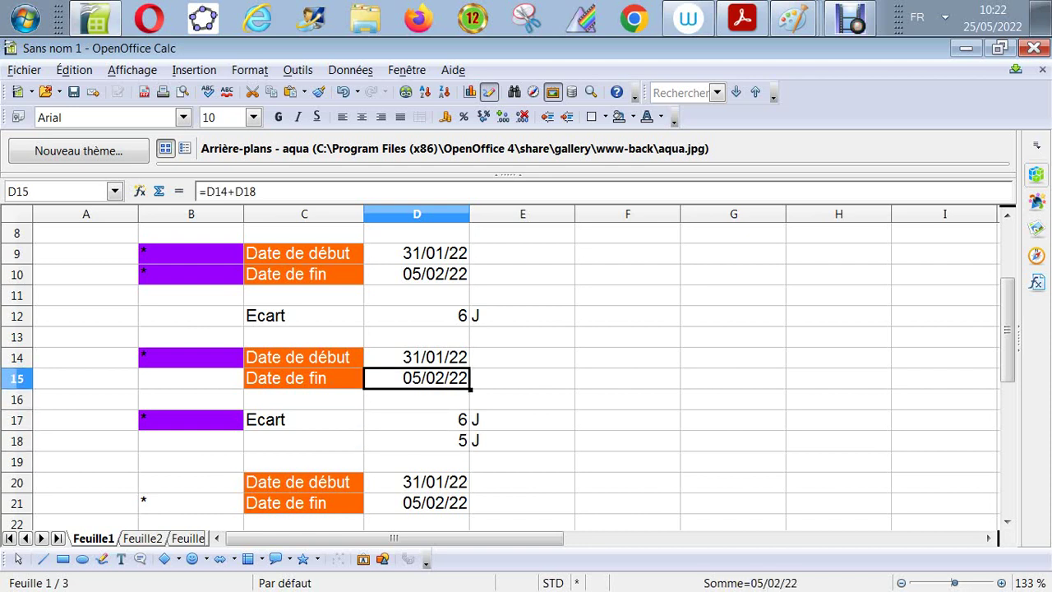
{"action": "key", "text": "Down"}
{"action": "key", "text": "Down"}
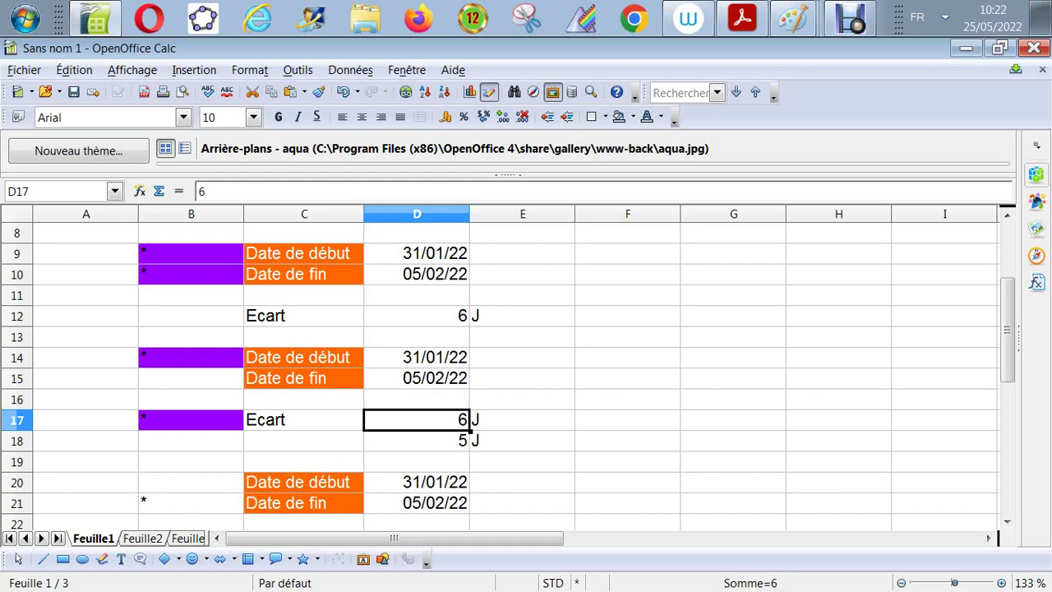
{"action": "left_click", "coordinate": [417, 442]}
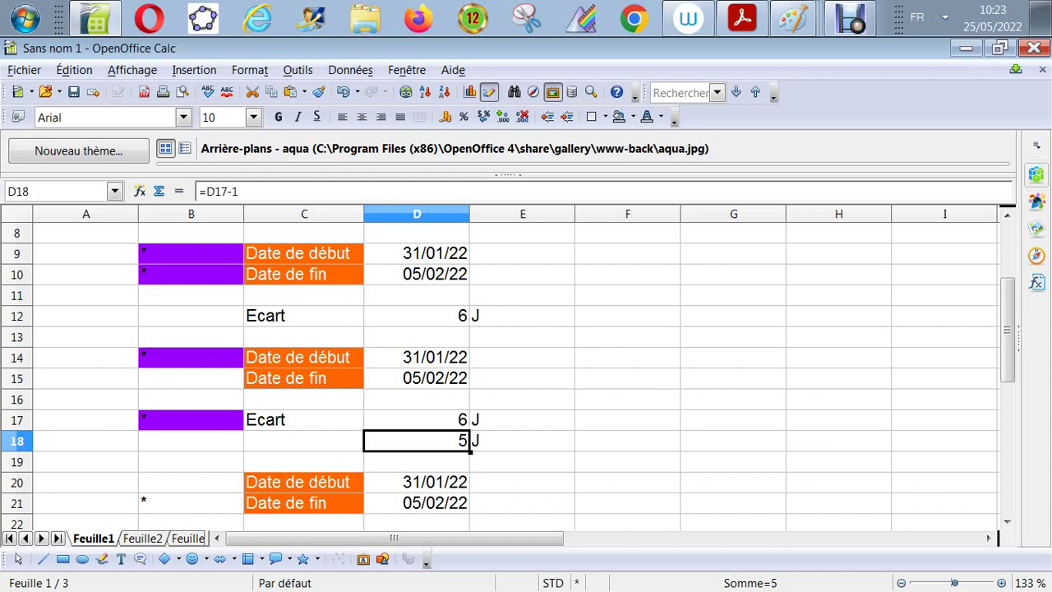
Look over the third block's date and gap cells in column D, rows 20 to 24.
{"action": "key", "text": "Down"}
{"action": "key", "text": "Down"}
{"action": "key", "text": "Down"}
{"action": "key", "text": "Down"}
{"action": "key", "text": "Down"}
{"action": "key", "text": "Down"}
{"action": "key", "text": "Up"}
{"action": "key", "text": "Up"}
{"action": "key", "text": "Up"}
{"action": "key", "text": "Up"}
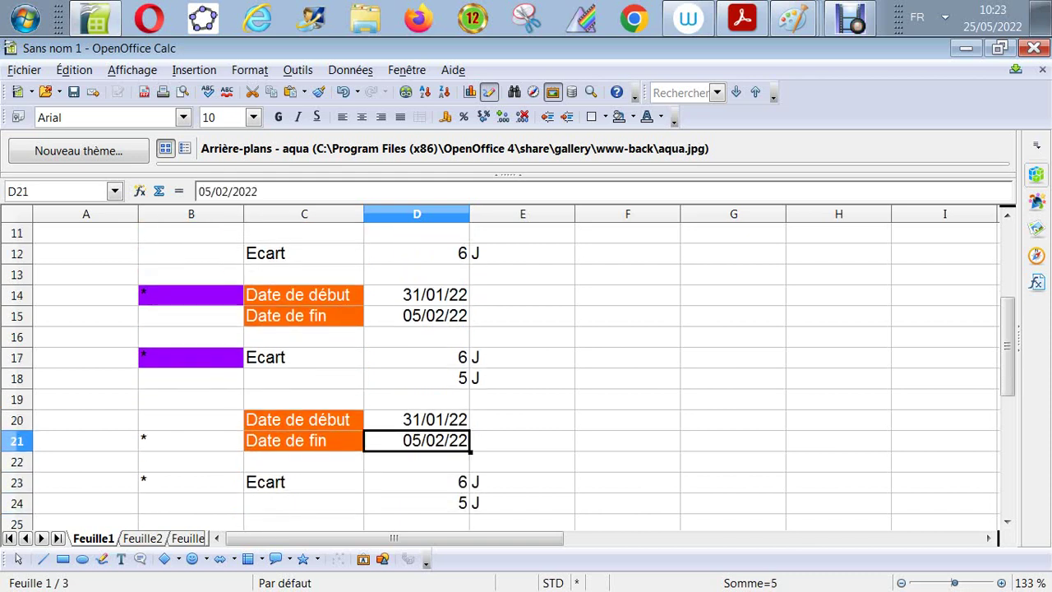
Copy the purple cell formatting from B17 to the starred cells B21 and B23 beside the third block's end date and gap.
{"action": "key", "text": "Down"}
{"action": "key", "text": "Down"}
{"action": "key", "text": "Left"}
{"action": "key", "text": "Left"}
{"action": "key", "text": "Up"}
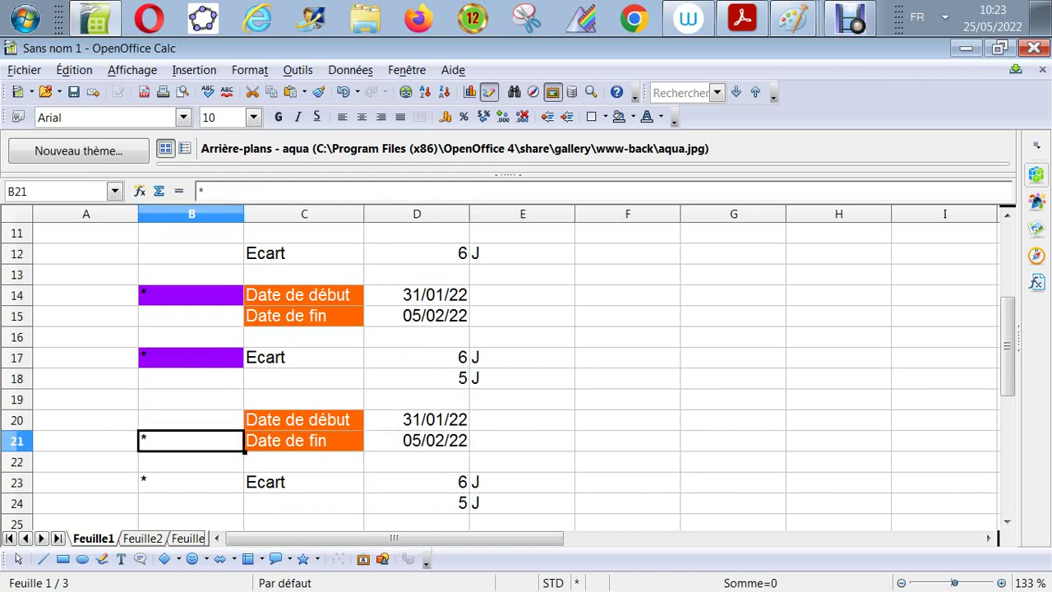
{"action": "key", "text": "Up"}
{"action": "key", "text": "Up"}
{"action": "key", "text": "Up"}
{"action": "key", "text": "Up"}
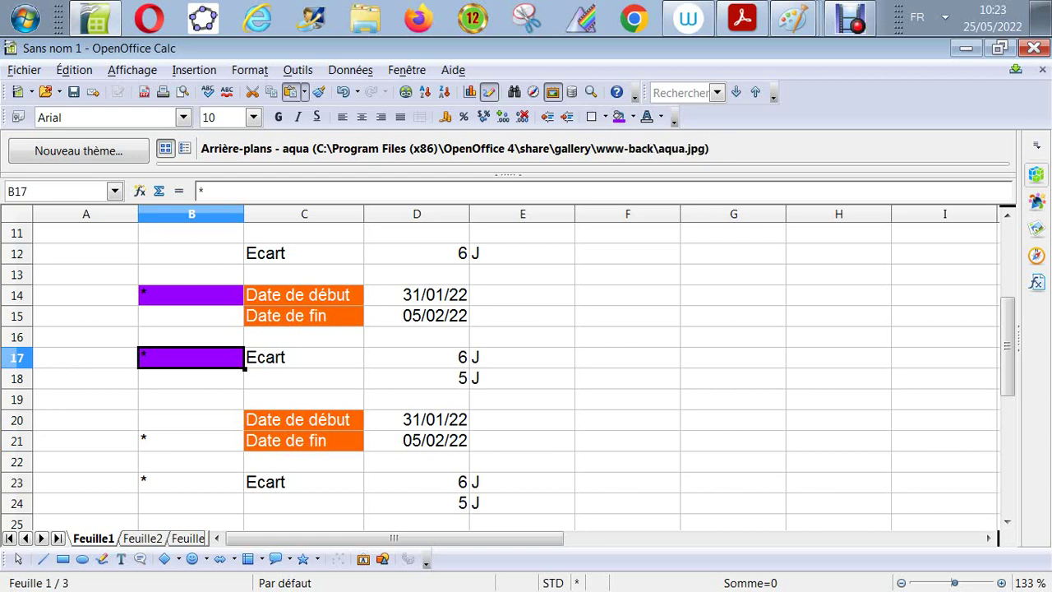
{"action": "left_click", "coordinate": [318, 92]}
{"action": "left_click", "coordinate": [190, 441]}
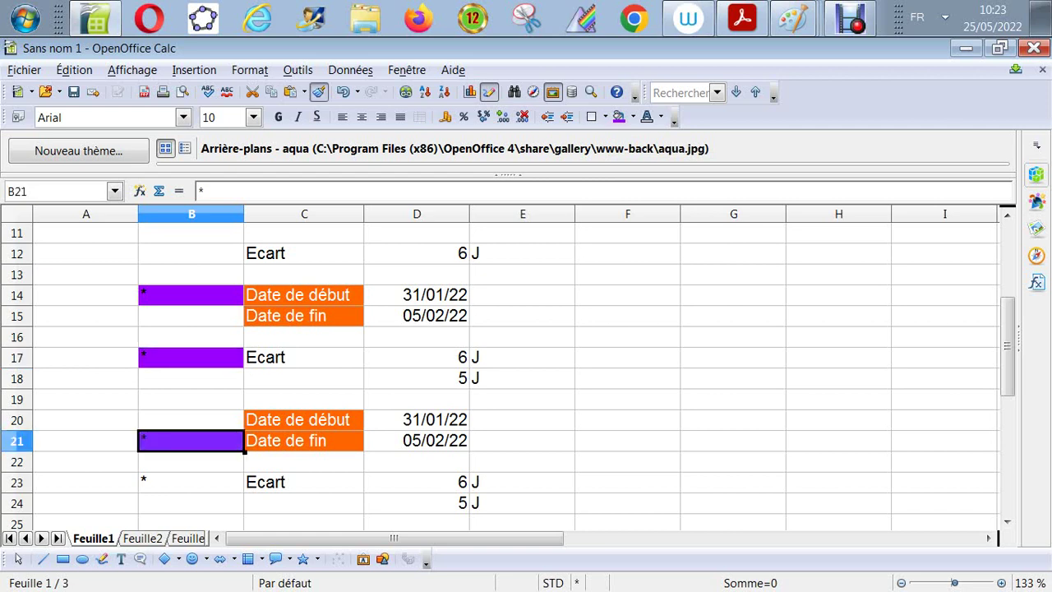
{"action": "left_click", "coordinate": [319, 92]}
{"action": "left_click", "coordinate": [190, 482]}
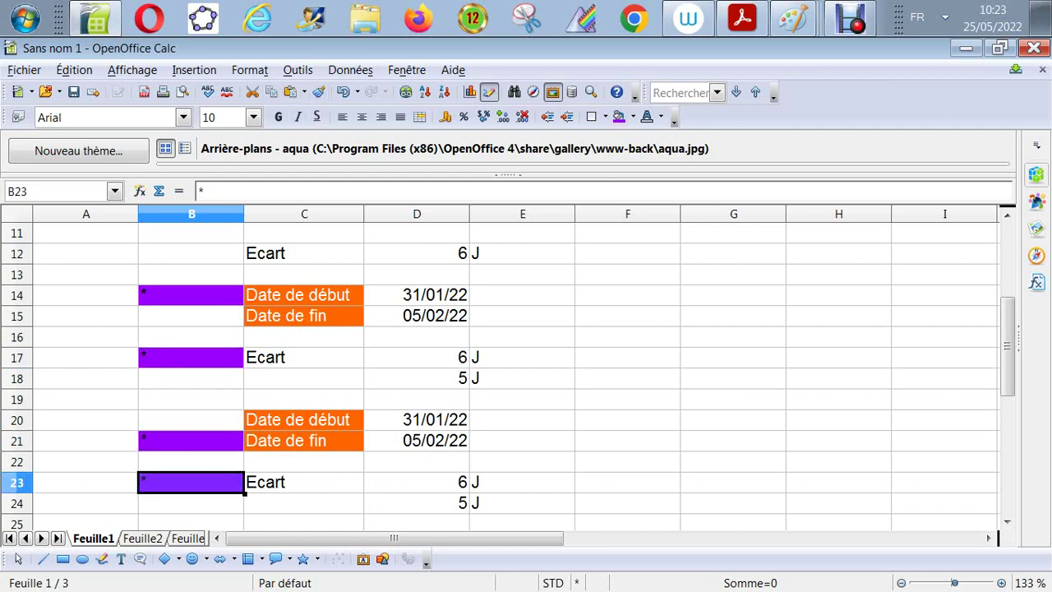
Review the sheet from the third block up to the week calculation in row 5, and down to the first Ecart label in C12.
{"action": "left_click", "coordinate": [191, 462]}
{"action": "key", "text": "Up"}
{"action": "key", "text": "Up"}
{"action": "key", "text": "Up"}
{"action": "key", "text": "Up"}
{"action": "key", "text": "Up"}
{"action": "key", "text": "Up"}
{"action": "key", "text": "Up"}
{"action": "key", "text": "Up"}
{"action": "key", "text": "Up"}
{"action": "key", "text": "Up"}
{"action": "key", "text": "Up"}
{"action": "key", "text": "Up"}
{"action": "key", "text": "Up"}
{"action": "key", "text": "Up"}
{"action": "key", "text": "Up"}
{"action": "key", "text": "Up"}
{"action": "key", "text": "Up"}
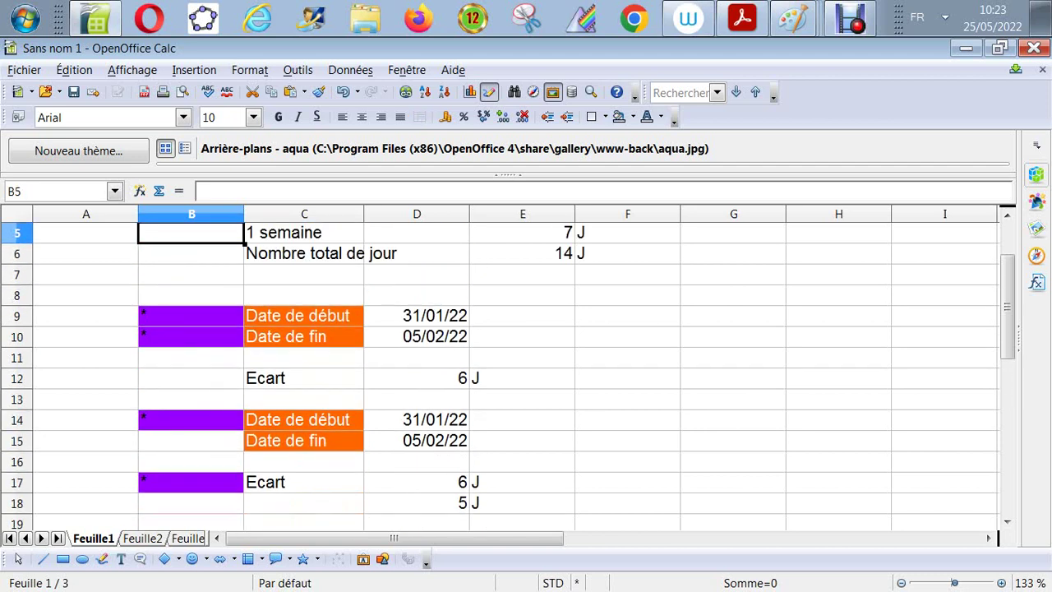
{"action": "key", "text": "Down"}
{"action": "key", "text": "Down"}
{"action": "key", "text": "Down"}
{"action": "key", "text": "Down"}
{"action": "key", "text": "Down"}
{"action": "key", "text": "Down"}
{"action": "key", "text": "Down"}
{"action": "key", "text": "Right"}
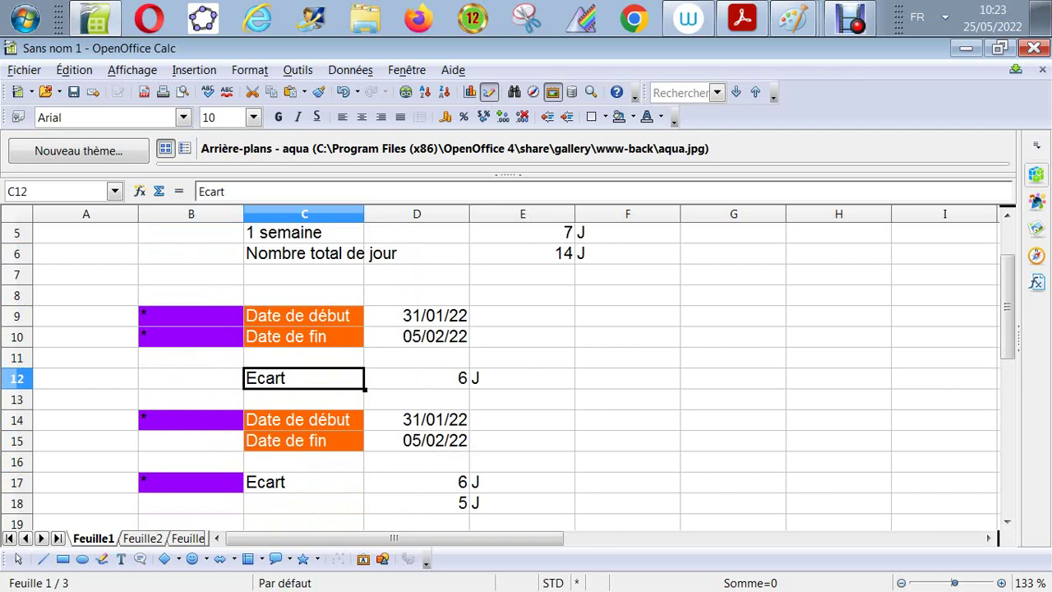
Examine the second block's labels in C14 to C17 and its end date formula in D15.
{"action": "key", "text": "Down"}
{"action": "key", "text": "Down"}
{"action": "key", "text": "Down"}
{"action": "key", "text": "Down"}
{"action": "key", "text": "Down"}
{"action": "key", "text": "Down"}
{"action": "key", "text": "Down"}
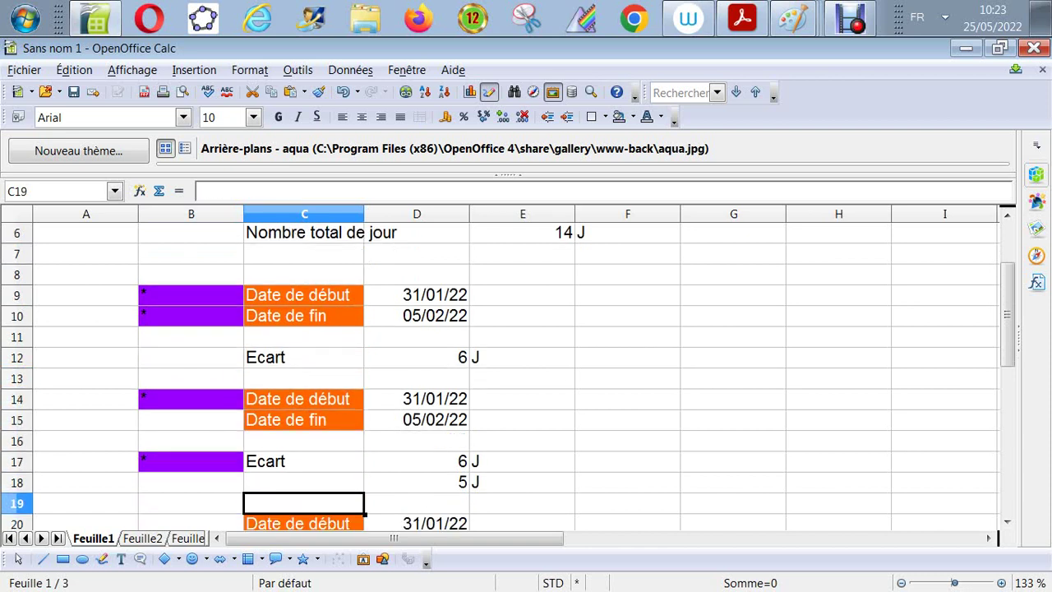
{"action": "key", "text": "Up"}
{"action": "key", "text": "Up"}
{"action": "key", "text": "Up"}
{"action": "key", "text": "Up"}
{"action": "key", "text": "Up"}
{"action": "key", "text": "Down"}
{"action": "key", "text": "Down"}
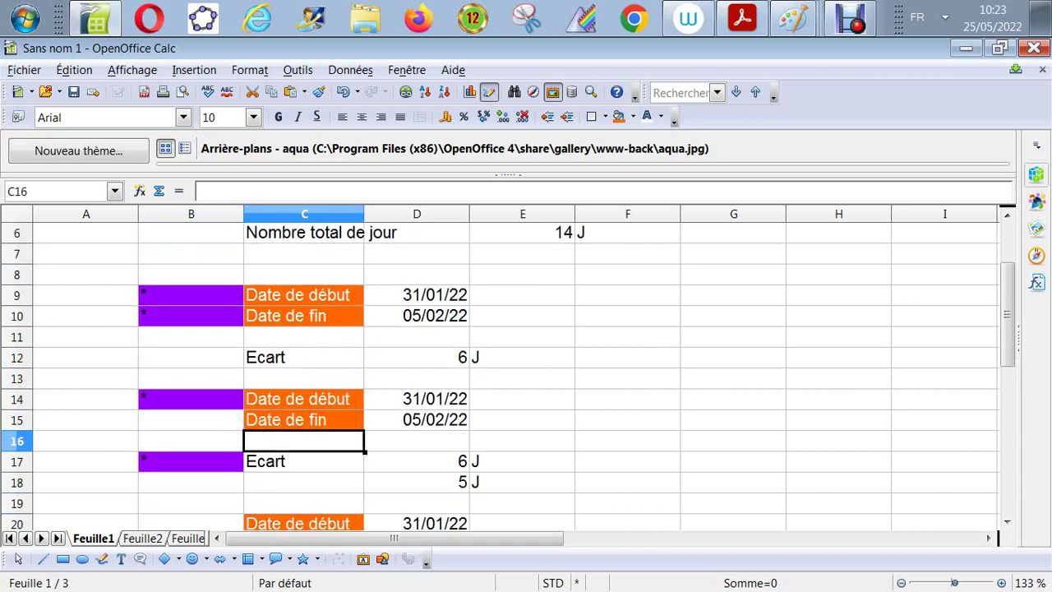
{"action": "key", "text": "Down"}
{"action": "key", "text": "Up"}
{"action": "key", "text": "Up"}
{"action": "key", "text": "Right"}
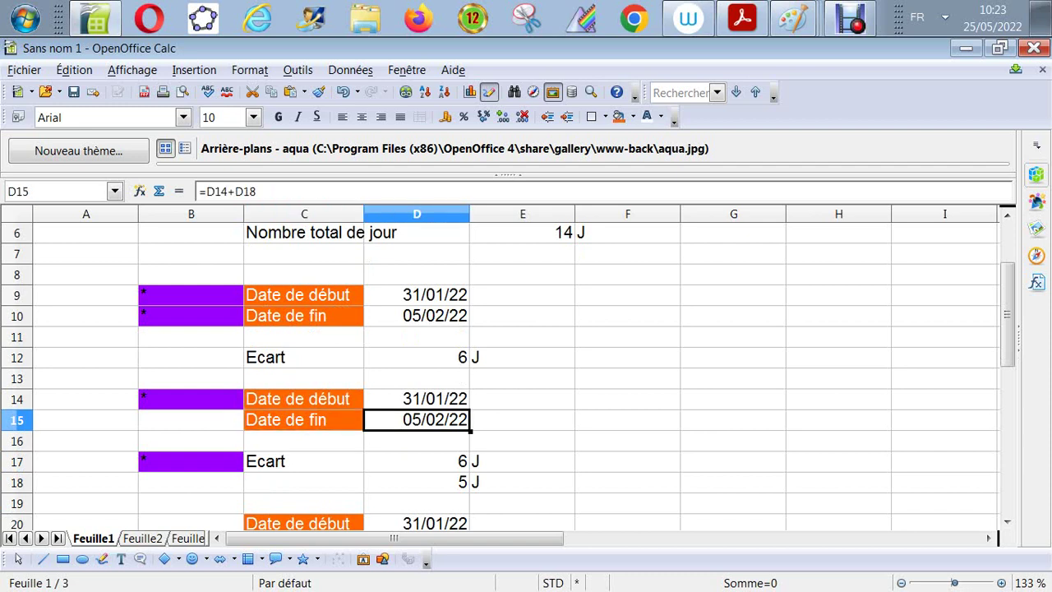
Look over the third block's start date, end date and Ecart labels in C20 to C23.
{"action": "key", "text": "Down"}
{"action": "key", "text": "Down"}
{"action": "key", "text": "Down"}
{"action": "key", "text": "Down"}
{"action": "key", "text": "Down"}
{"action": "key", "text": "Down"}
{"action": "key", "text": "Down"}
{"action": "key", "text": "Down"}
{"action": "key", "text": "Left"}
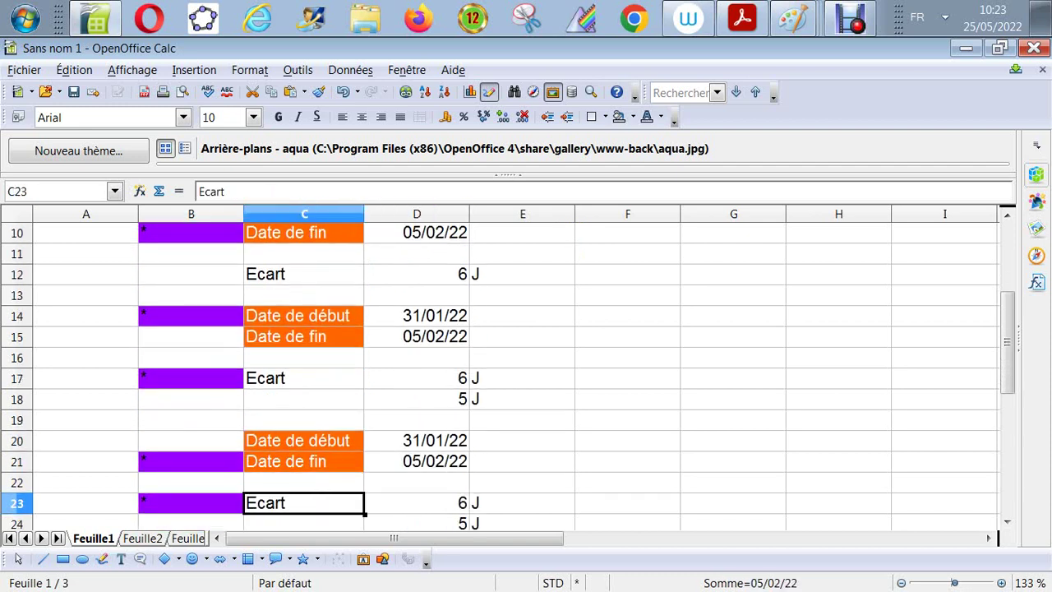
{"action": "key", "text": "Up"}
{"action": "key", "text": "Up"}
{"action": "key", "text": "Down"}
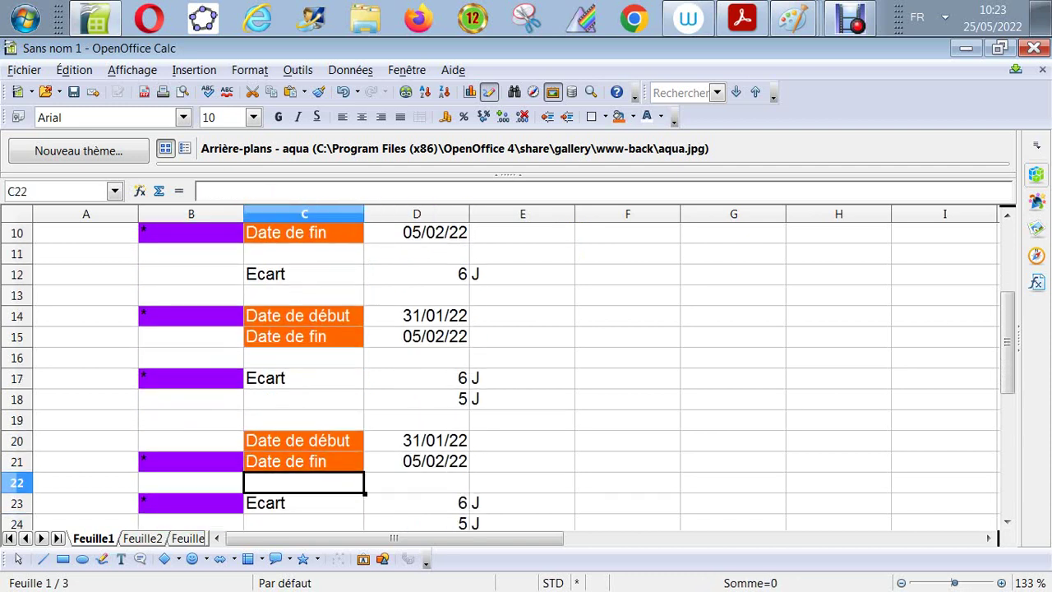
{"action": "key", "text": "Down"}
{"action": "key", "text": "Up"}
{"action": "key", "text": "Up"}
{"action": "key", "text": "Up"}
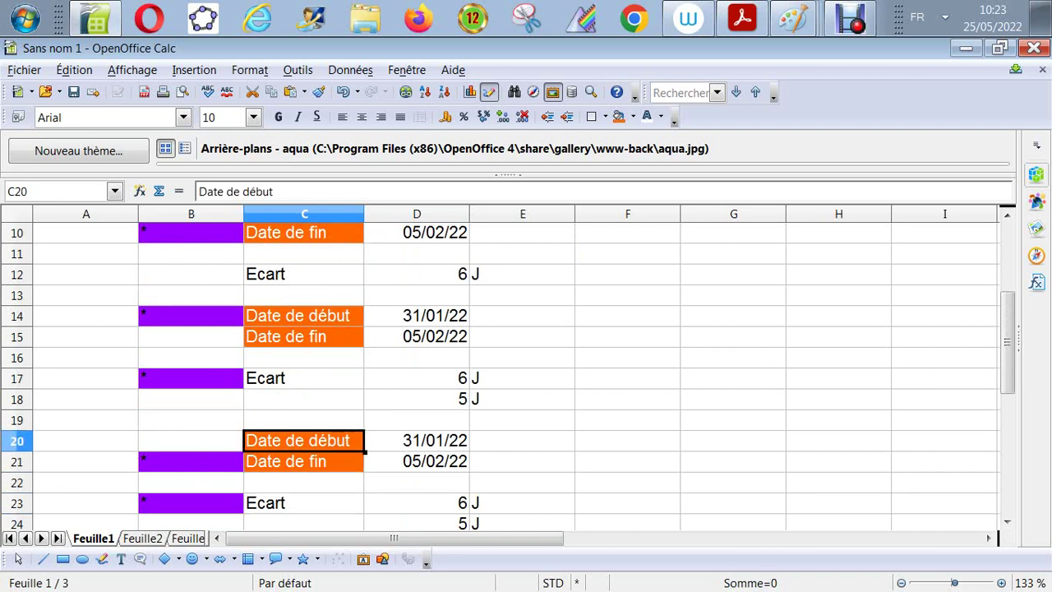
{"action": "key", "text": "Down"}
{"action": "key", "text": "Down"}
{"action": "key", "text": "Down"}
{"action": "key", "text": "Down"}
{"action": "key", "text": "Down"}
{"action": "key", "text": "Down"}
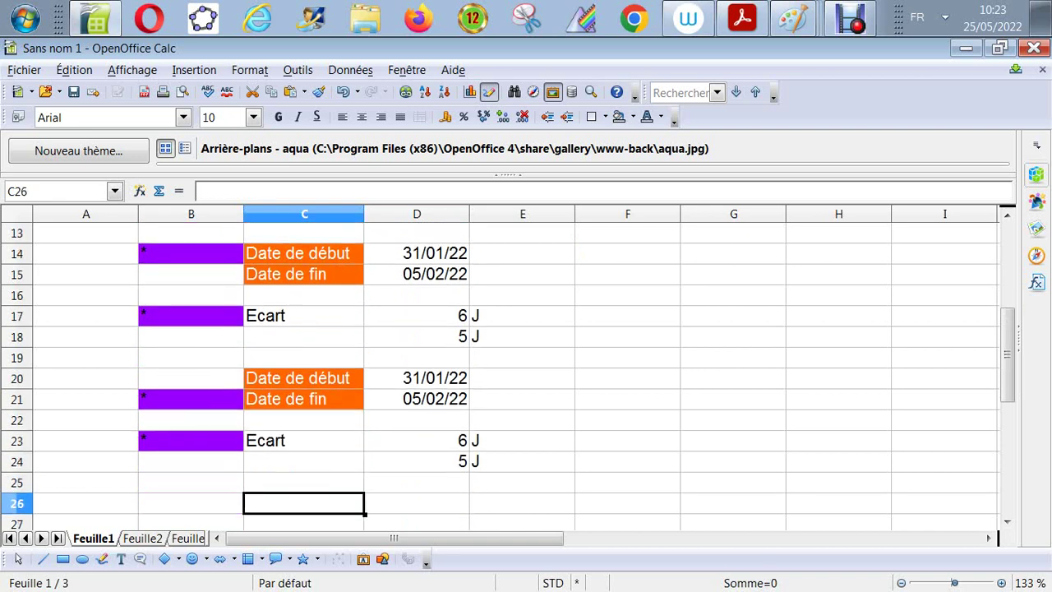
Examine the third block's known end date in D21, its gap in D23 and the start date formula in D20.
{"action": "key", "text": "Up"}
{"action": "key", "text": "Up"}
{"action": "key", "text": "Up"}
{"action": "key", "text": "Up"}
{"action": "key", "text": "Up"}
{"action": "key", "text": "Up"}
{"action": "key", "text": "Down"}
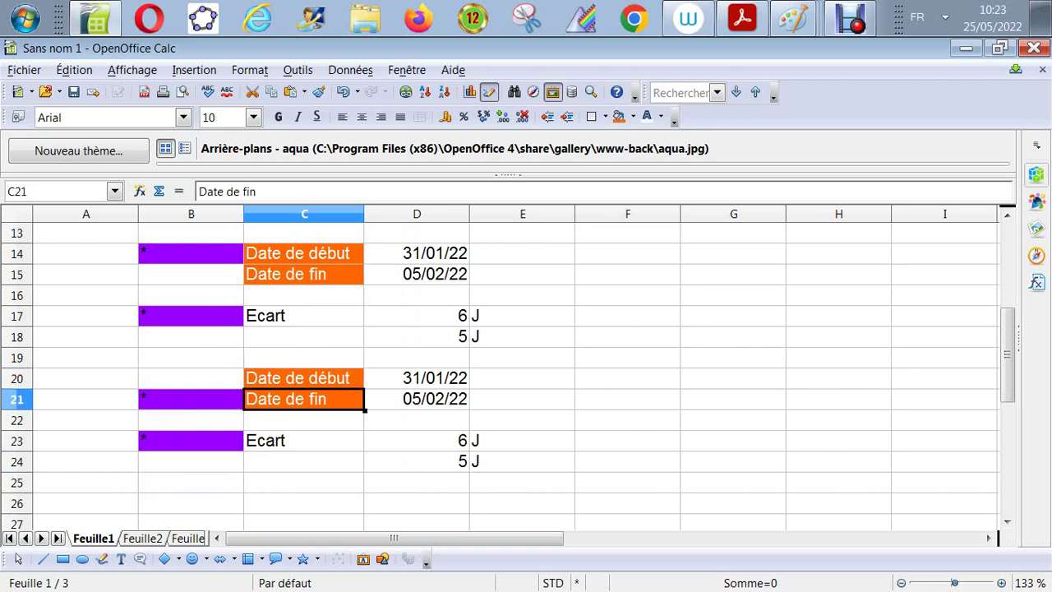
{"action": "key", "text": "Right"}
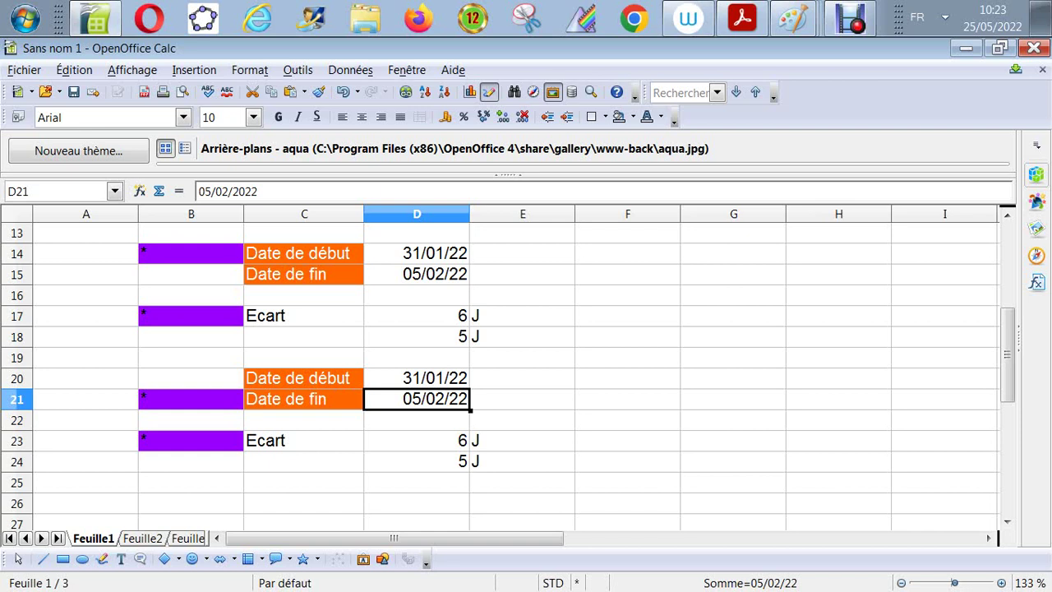
{"action": "key", "text": "Down"}
{"action": "key", "text": "Down"}
{"action": "key", "text": "Left"}
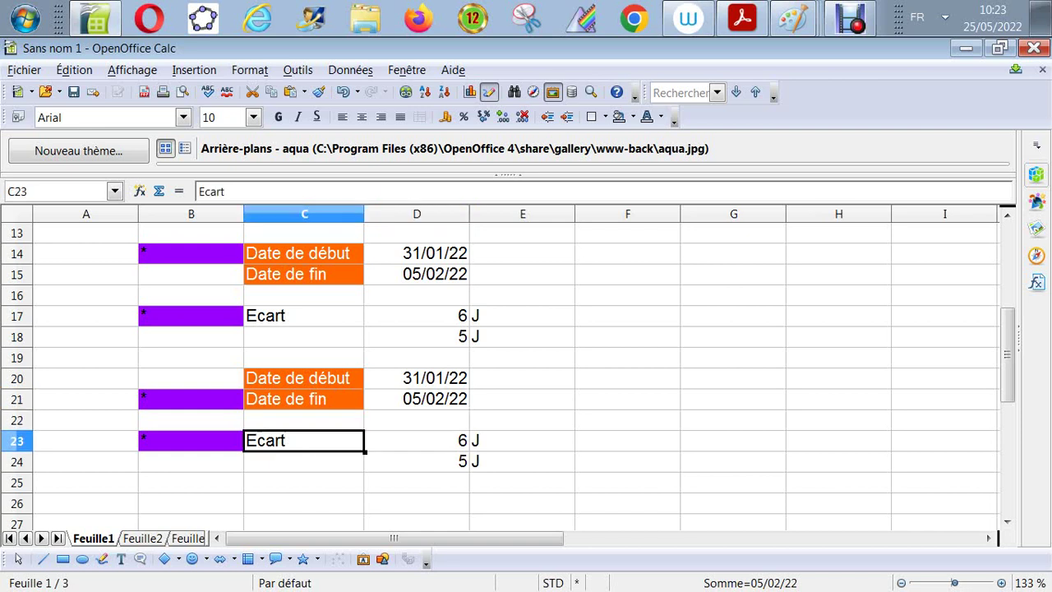
{"action": "key", "text": "Right"}
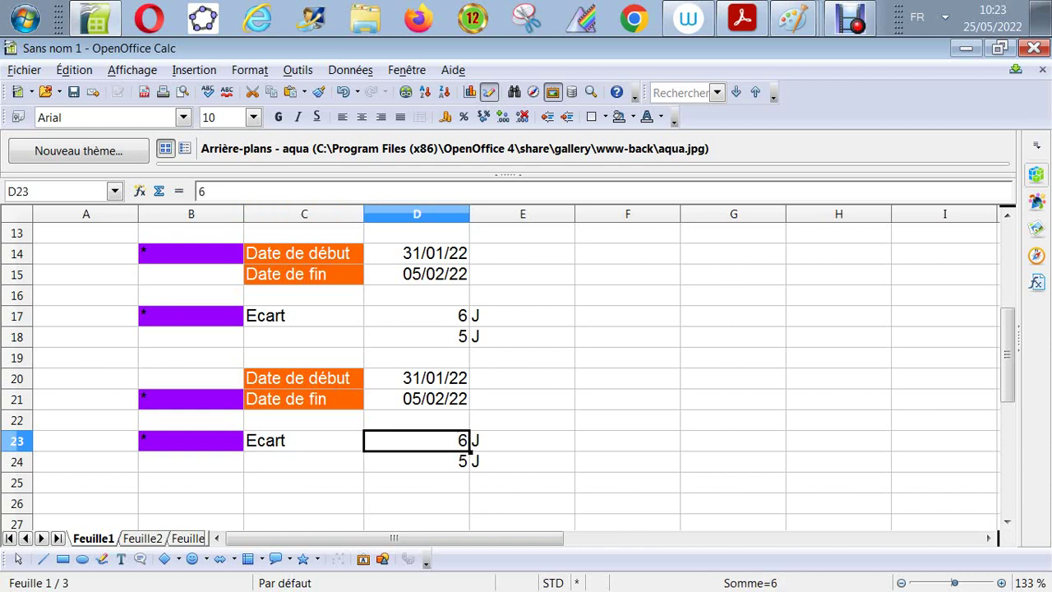
{"action": "key", "text": "Down"}
{"action": "key", "text": "Up"}
{"action": "key", "text": "Up"}
{"action": "key", "text": "Up"}
{"action": "key", "text": "Up"}
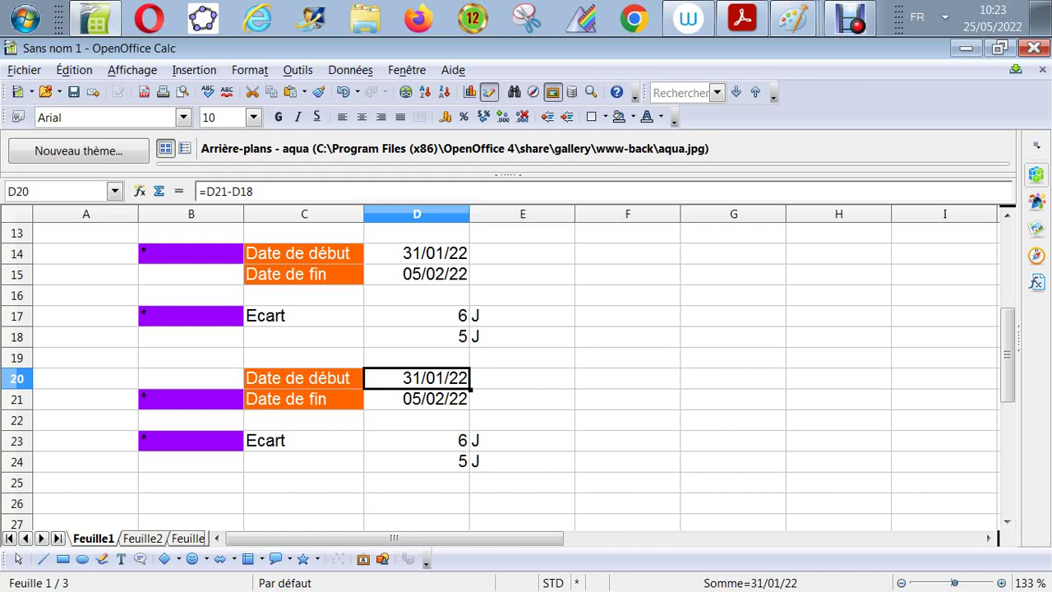
Compare the third block's reduced gap formula in D24 with the second block's end date formula in D15.
{"action": "key", "text": "Down"}
{"action": "key", "text": "Down"}
{"action": "key", "text": "Down"}
{"action": "key", "text": "Down"}
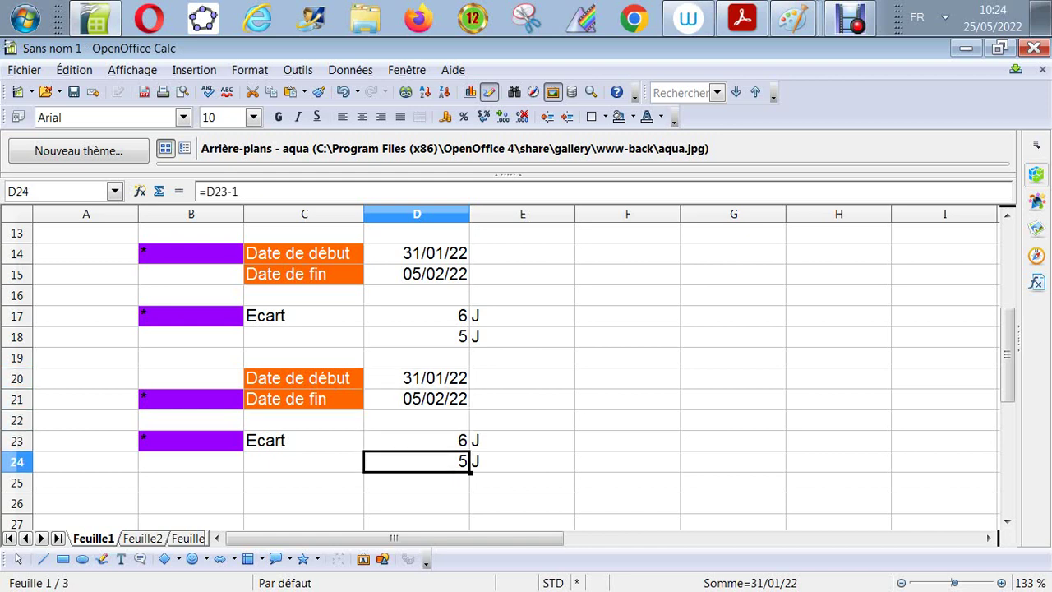
{"action": "key", "text": "Up"}
{"action": "key", "text": "Up"}
{"action": "key", "text": "Up"}
{"action": "key", "text": "Up"}
{"action": "key", "text": "Up"}
{"action": "key", "text": "Up"}
{"action": "key", "text": "Up"}
{"action": "key", "text": "Up"}
{"action": "key", "text": "Up"}
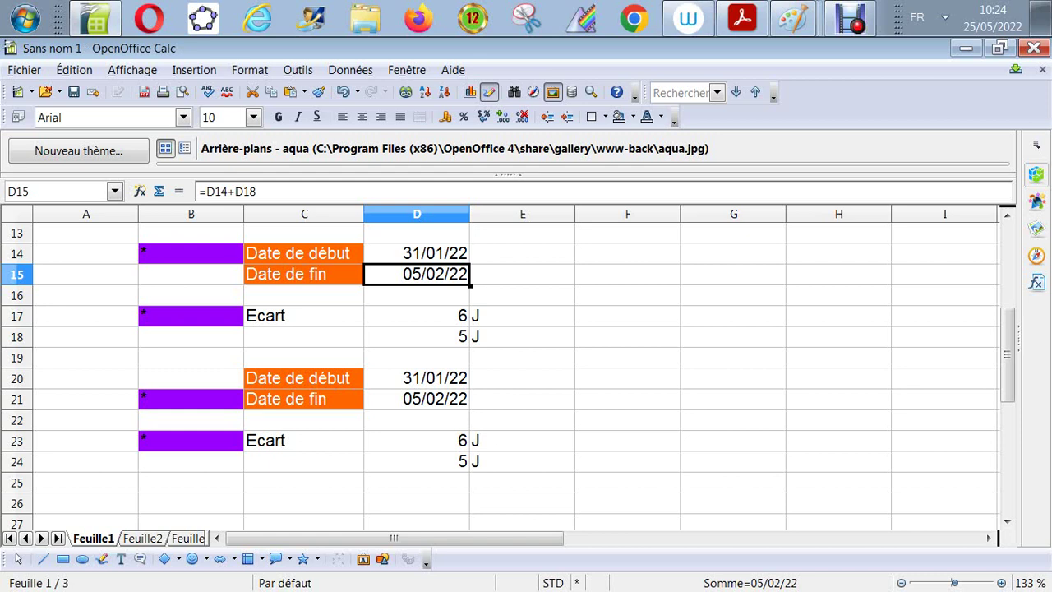
Check how the end date formula in D15 uses the second block's reduced gap in D18.
{"action": "key", "text": "Down"}
{"action": "key", "text": "Down"}
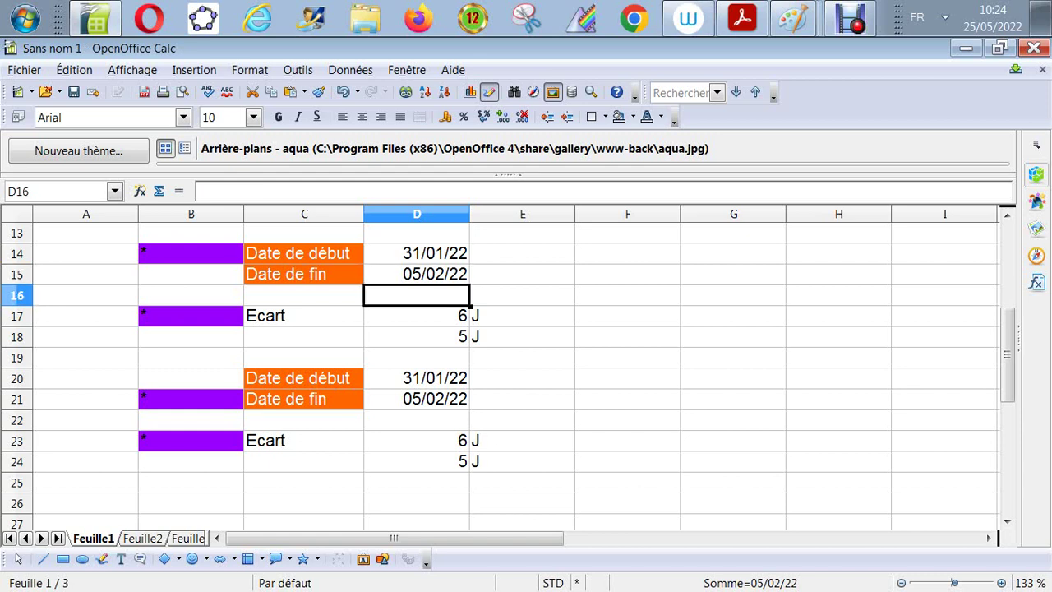
{"action": "key", "text": "Up"}
{"action": "key", "text": "Up"}
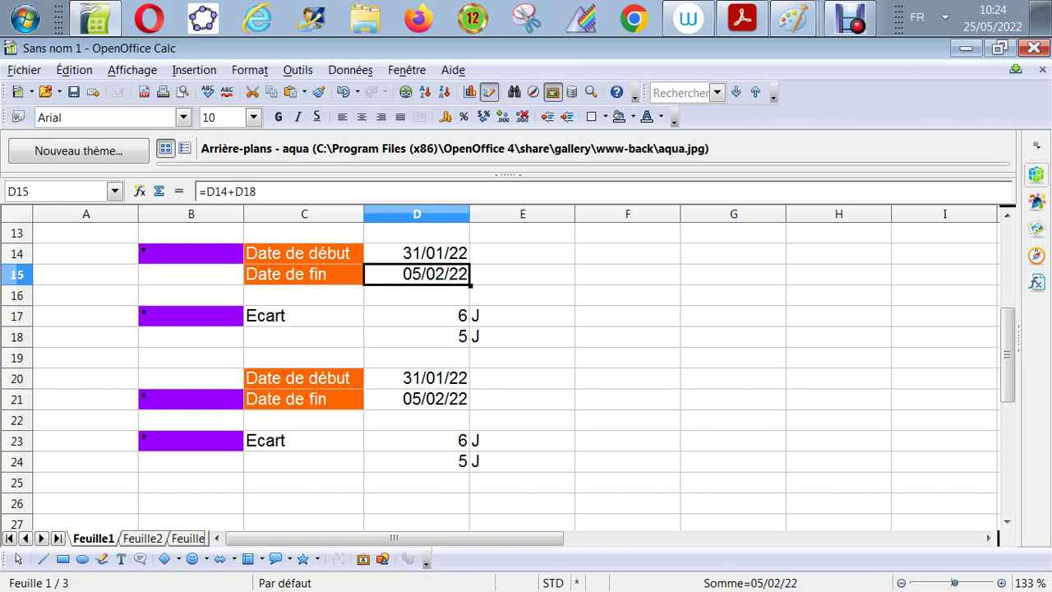
{"action": "key", "text": "Down"}
{"action": "key", "text": "Down"}
{"action": "key", "text": "Down"}
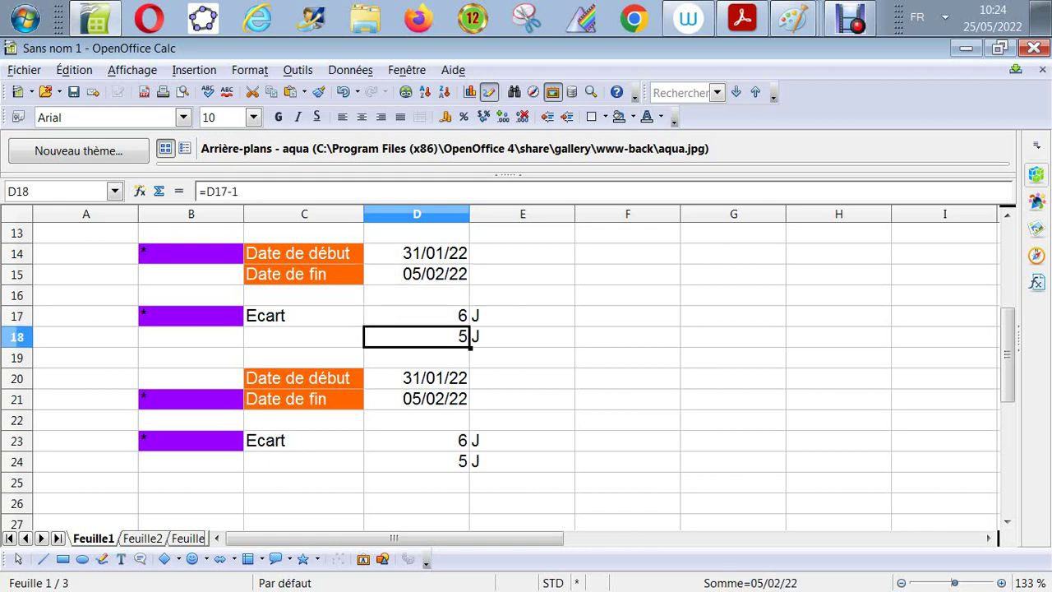
{"action": "key", "text": "Up"}
{"action": "key", "text": "Up"}
{"action": "key", "text": "Up"}
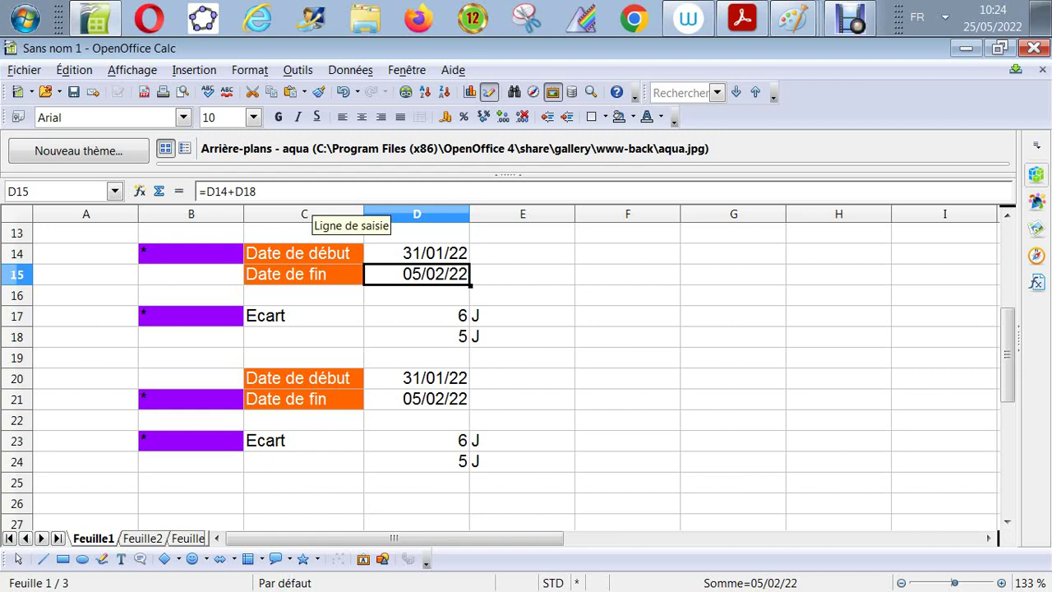
Change the second block's end date formula in D15 to =D14+D17-1.
{"action": "left_click", "coordinate": [316, 193]}
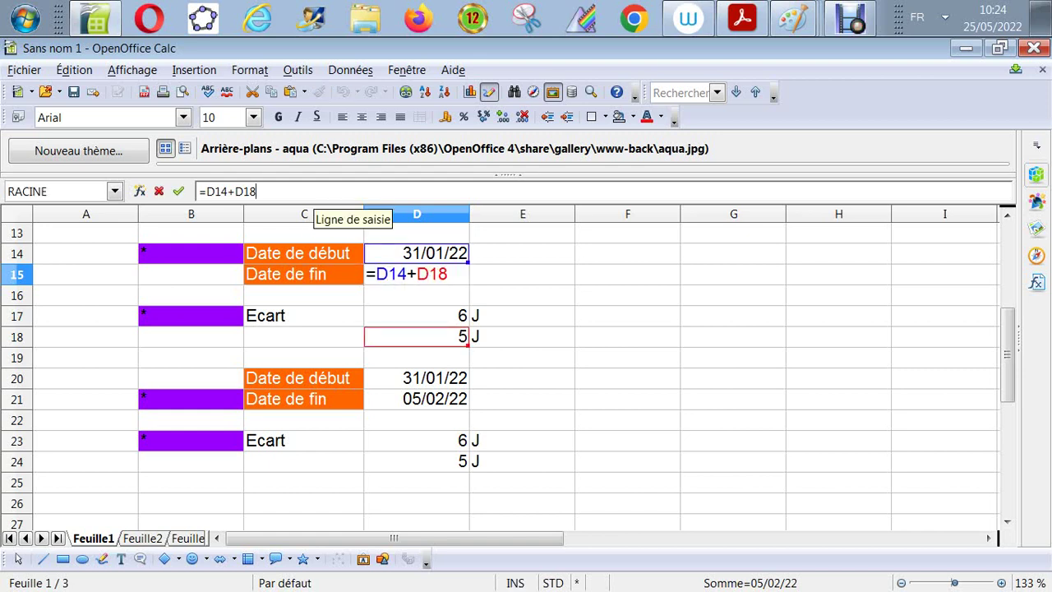
{"action": "left_click", "coordinate": [416, 317]}
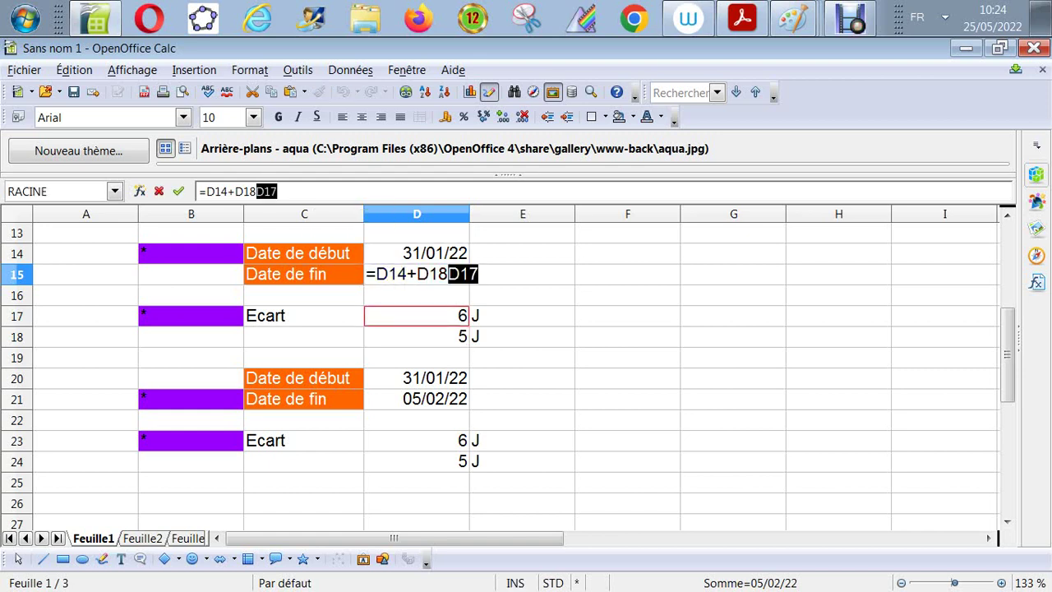
{"action": "key", "text": "BackSpace"}
{"action": "key", "text": "BackSpace"}
{"action": "key", "text": "BackSpace"}
{"action": "key", "text": "BackSpace"}
{"action": "key", "text": "BackSpace"}
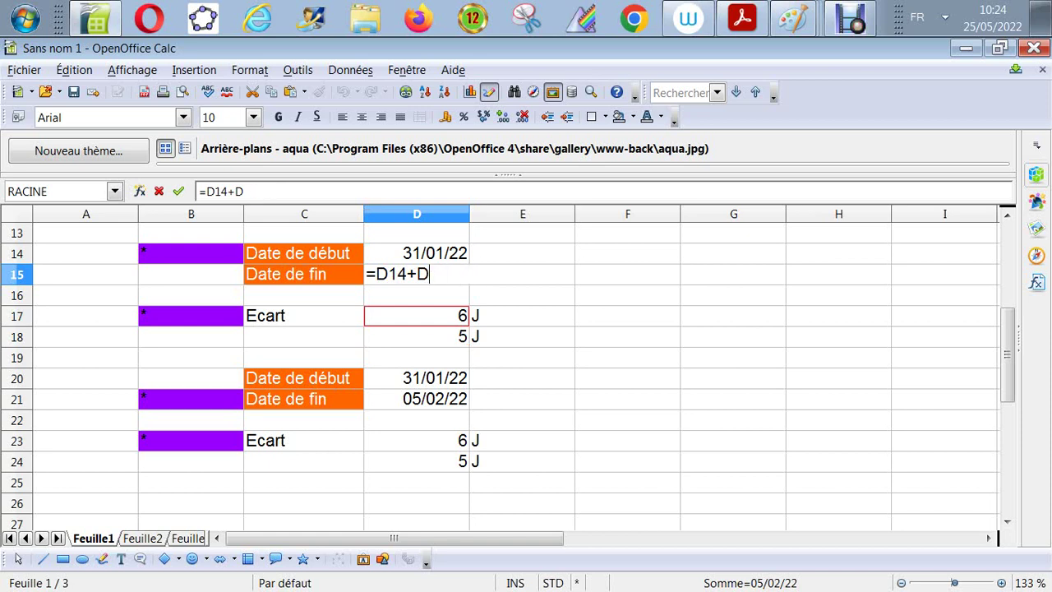
{"action": "type", "text": "17"}
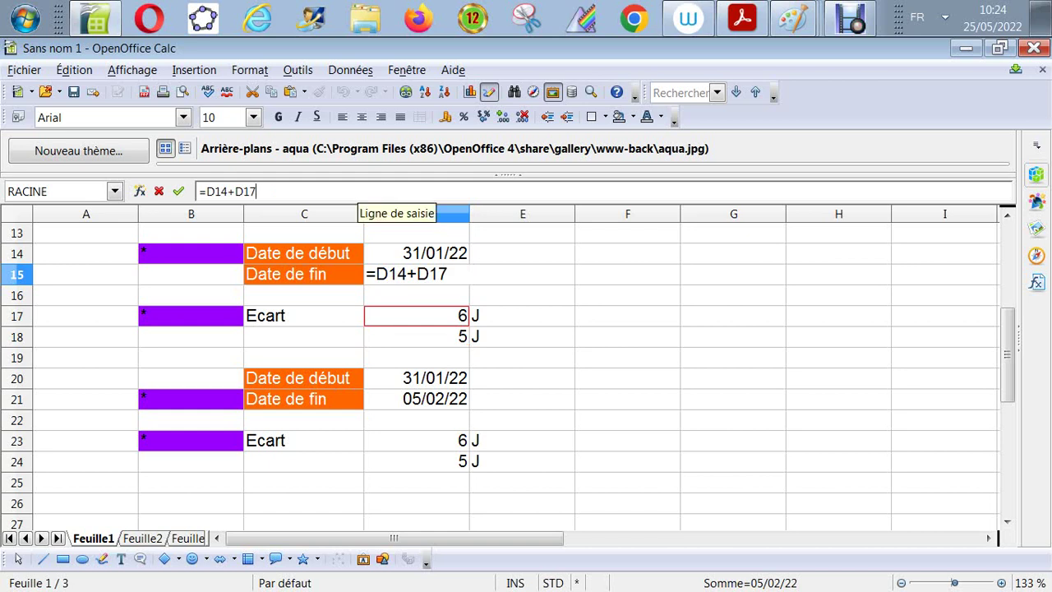
{"action": "type", "text": "-1"}
{"action": "key", "text": "Return"}
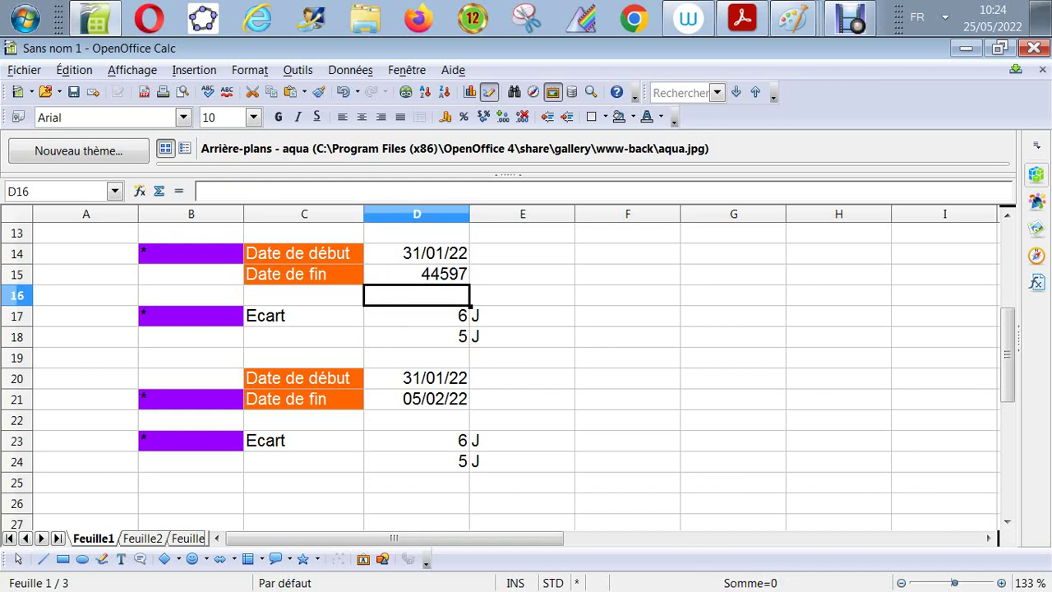
{"action": "left_click", "coordinate": [416, 274]}
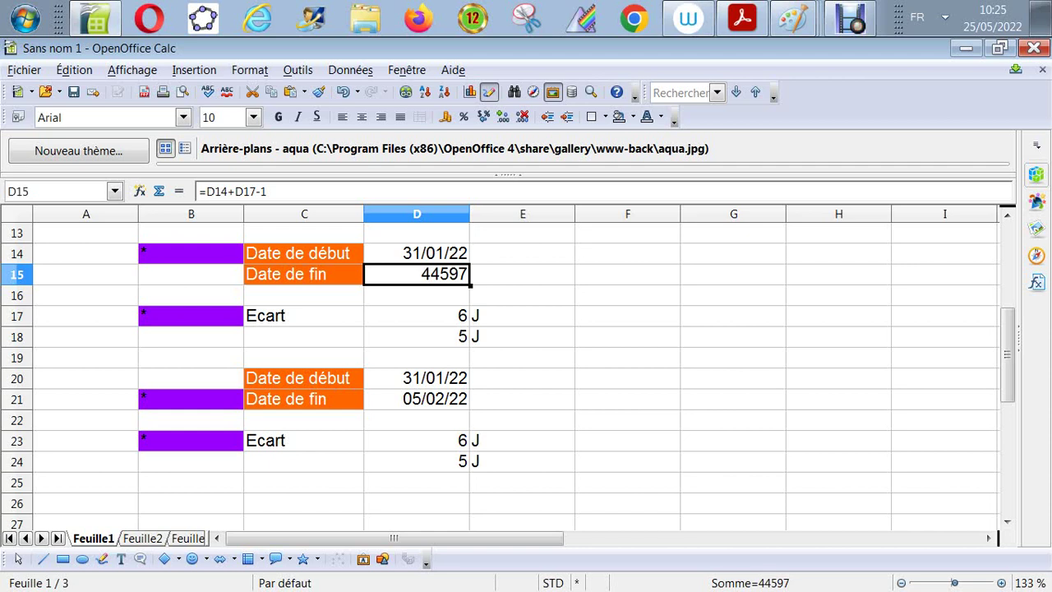
Change the second block's end date formula in D15 to =D14+D18.
{"action": "left_click", "coordinate": [284, 192]}
{"action": "key", "text": "BackSpace"}
{"action": "key", "text": "BackSpace"}
{"action": "key", "text": "BackSpace"}
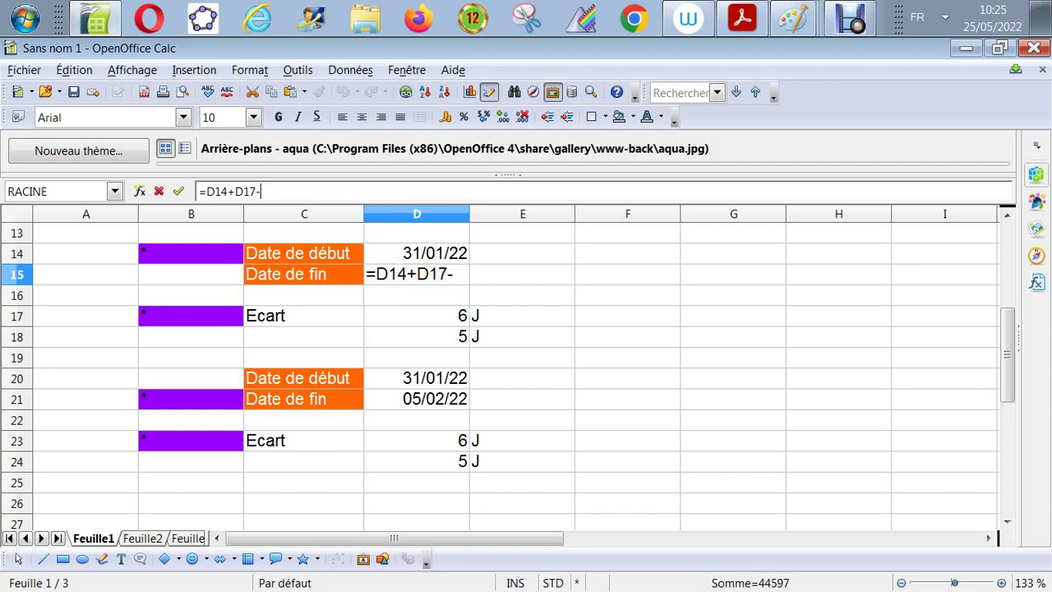
{"action": "type", "text": "8"}
{"action": "key", "text": "Return"}
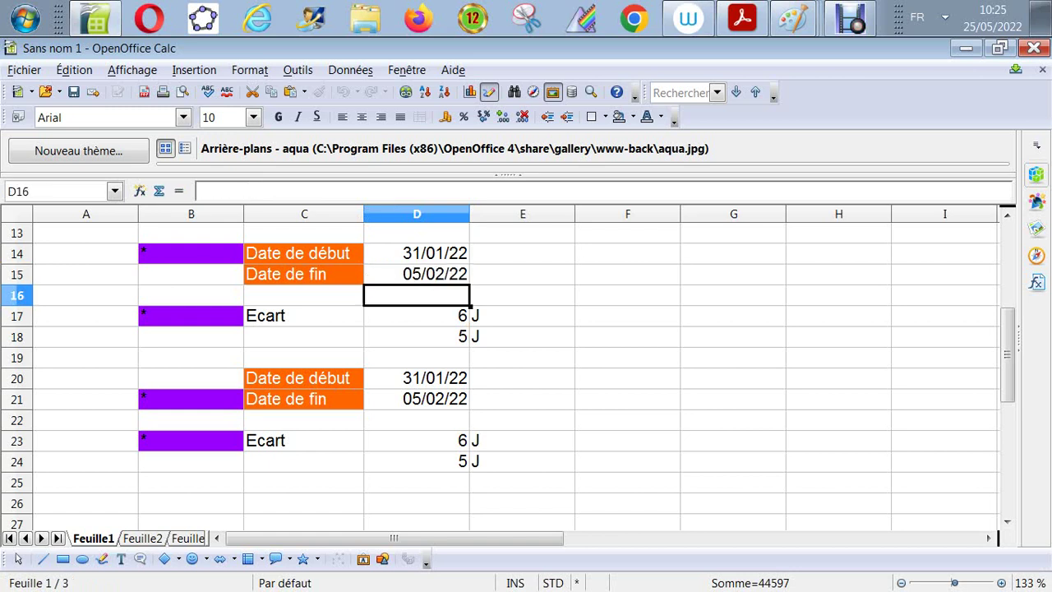
Compare the second block's end date formula in D15 with its gap in D17 and the reduced gap formula in D18.
{"action": "key", "text": "Down"}
{"action": "key", "text": "Down"}
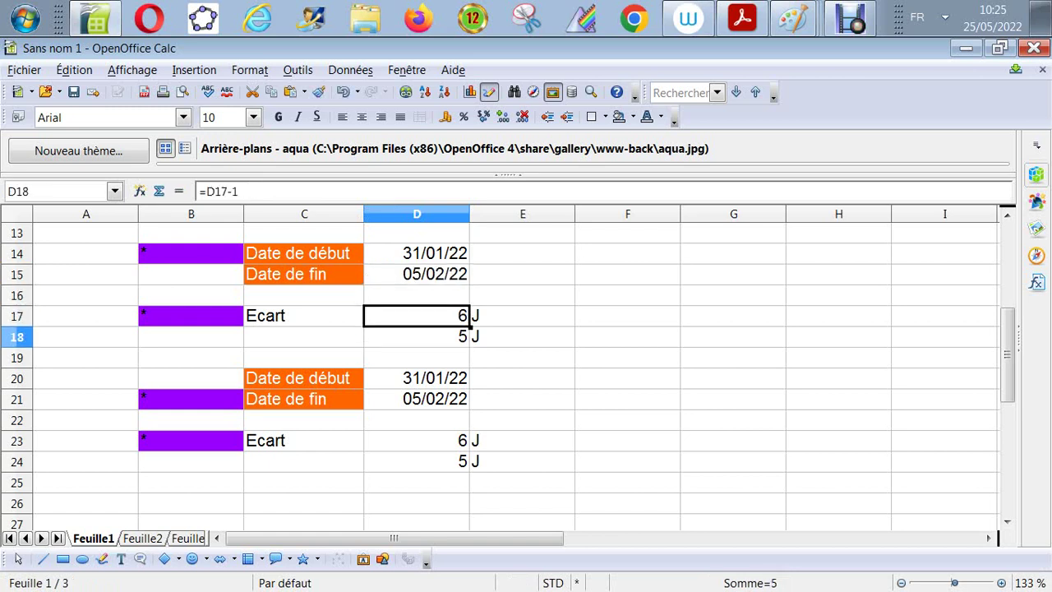
{"action": "key", "text": "Up"}
{"action": "key", "text": "Up"}
{"action": "key", "text": "Up"}
{"action": "key", "text": "Down"}
{"action": "key", "text": "Down"}
{"action": "key", "text": "Down"}
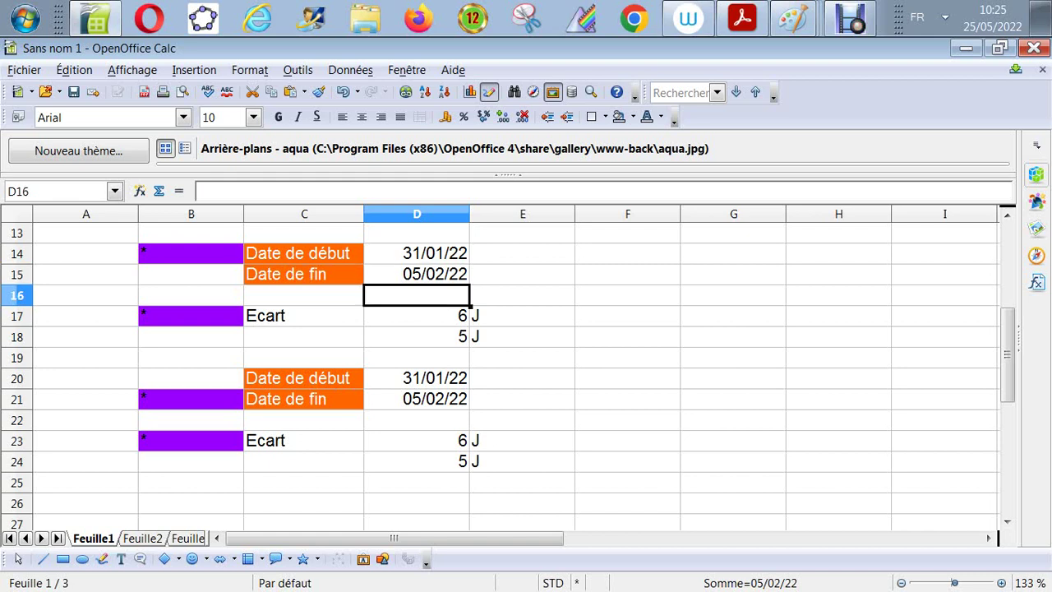
{"action": "key", "text": "Up"}
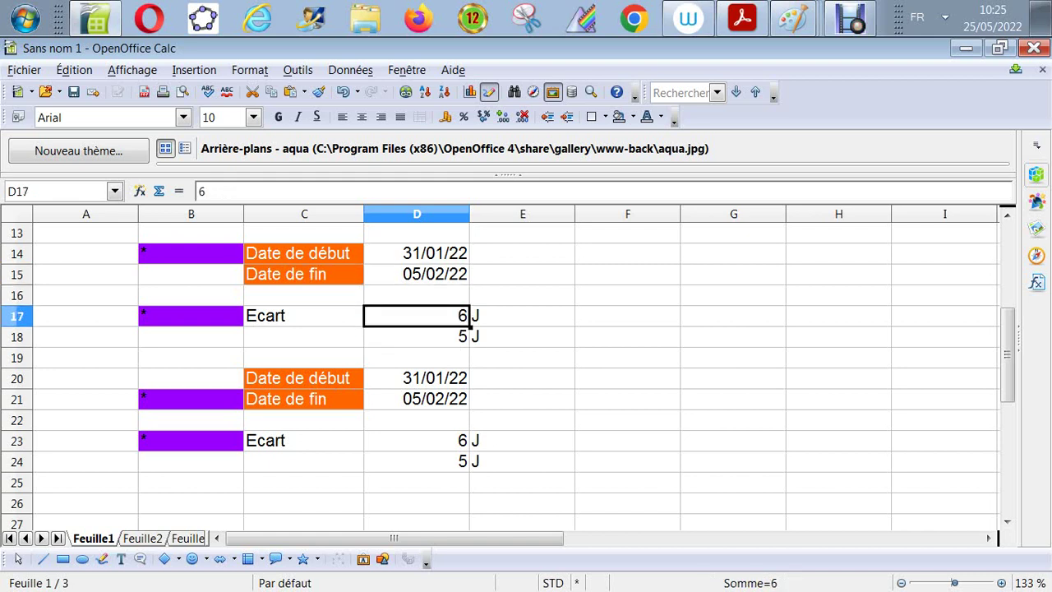
{"action": "key", "text": "Up"}
{"action": "key", "text": "Up"}
{"action": "key", "text": "Down"}
{"action": "key", "text": "Down"}
{"action": "key", "text": "Down"}
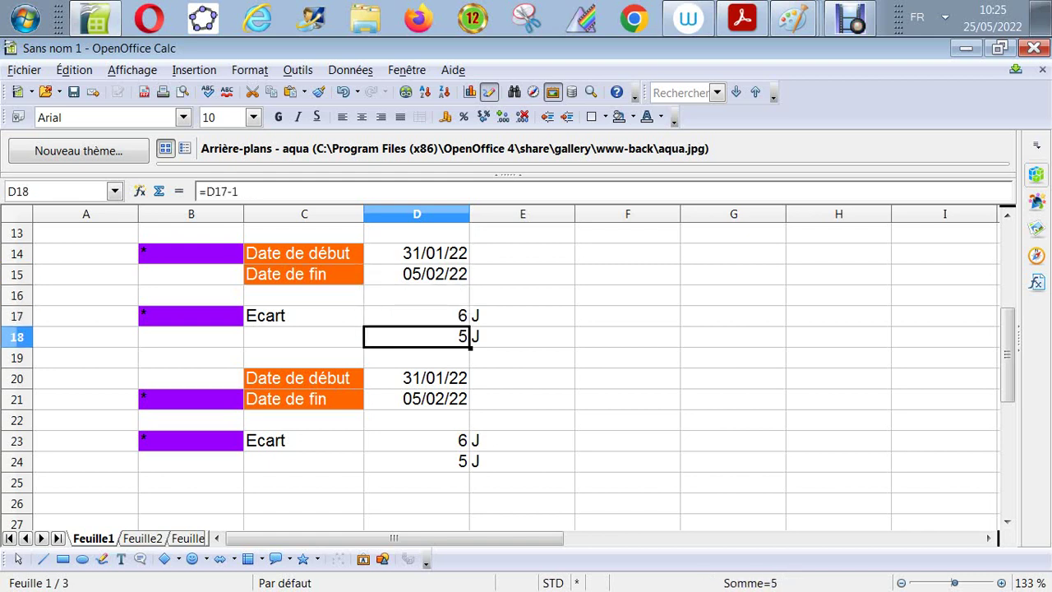
{"action": "key", "text": "Up"}
{"action": "key", "text": "Up"}
{"action": "key", "text": "Up"}
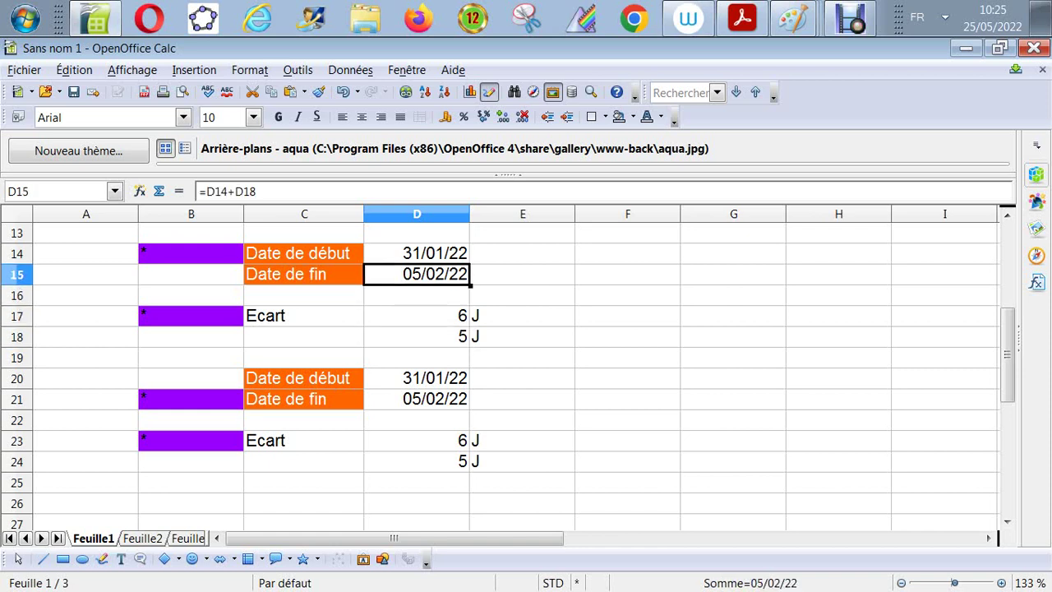
Replace the second block's end date formula in D15 with =D14+(D17-1).
{"action": "left_click", "coordinate": [416, 253]}
{"action": "left_click", "coordinate": [417, 275]}
{"action": "left_click", "coordinate": [312, 190]}
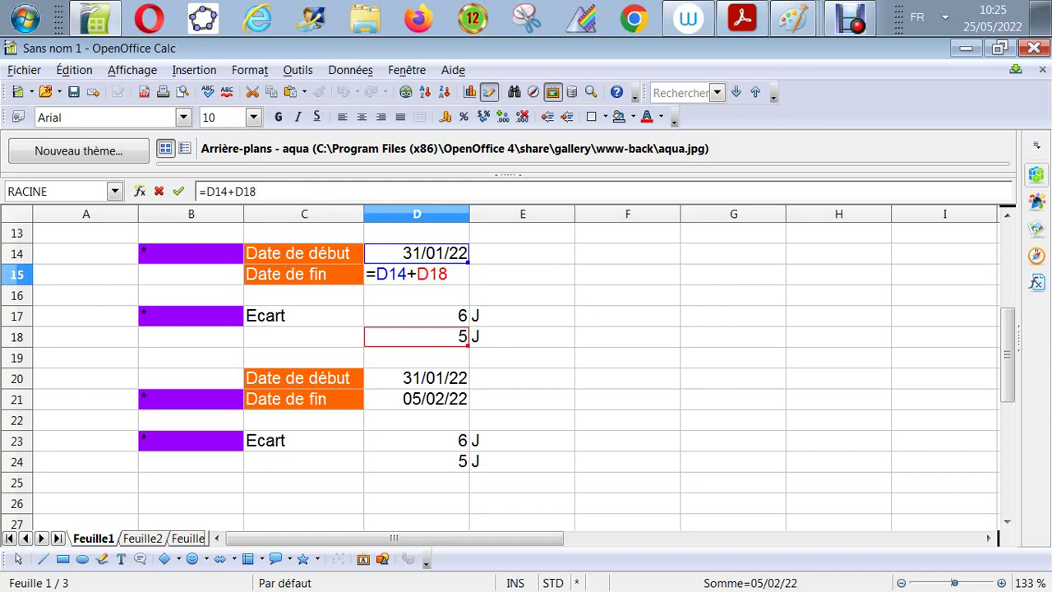
{"action": "key", "text": "BackSpace"}
{"action": "key", "text": "BackSpace"}
{"action": "key", "text": "BackSpace"}
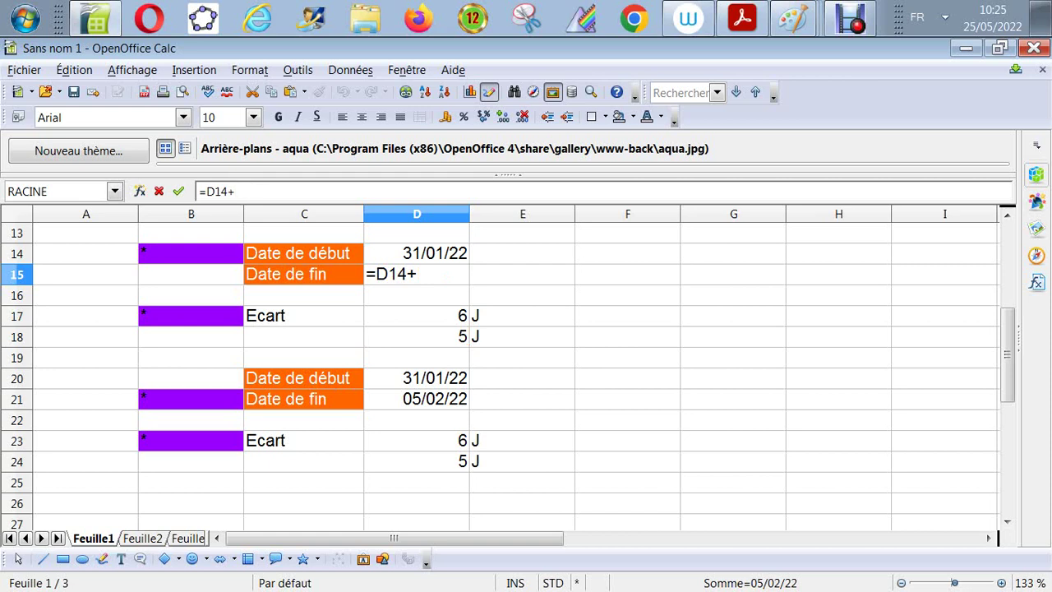
{"action": "key", "text": "BackSpace"}
{"action": "type", "text": "+"}
{"action": "left_click", "coordinate": [416, 316]}
{"action": "left_click", "coordinate": [234, 191]}
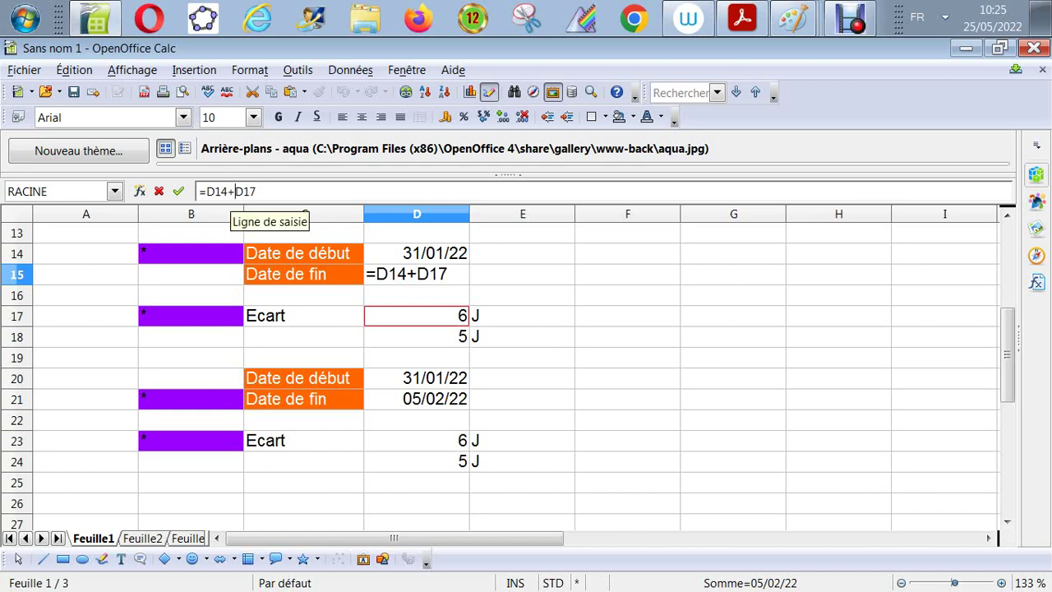
{"action": "type", "text": "(D17"}
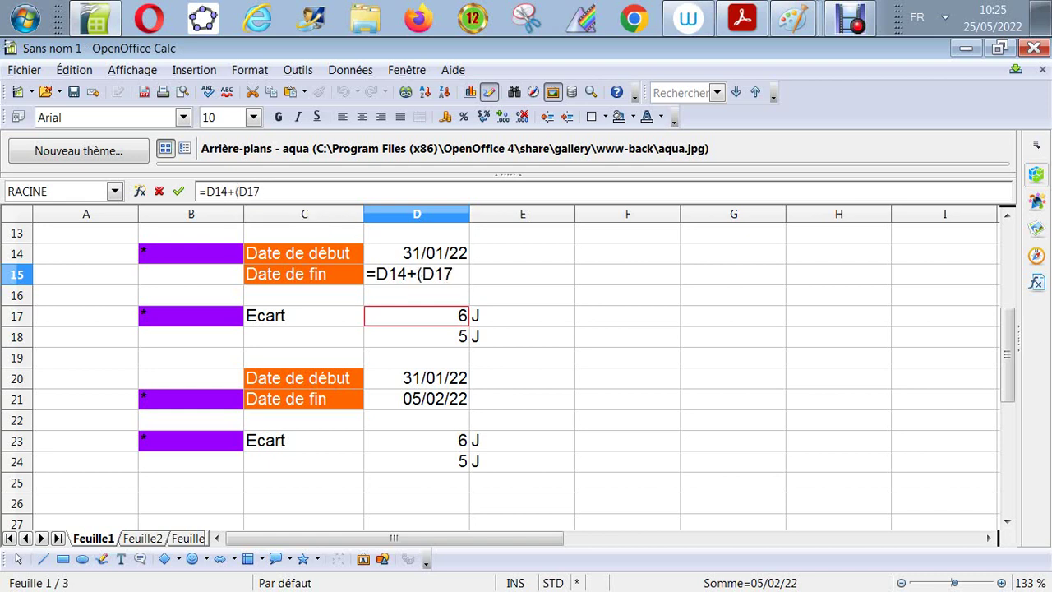
{"action": "type", "text": "-1)"}
{"action": "key", "text": "Return"}
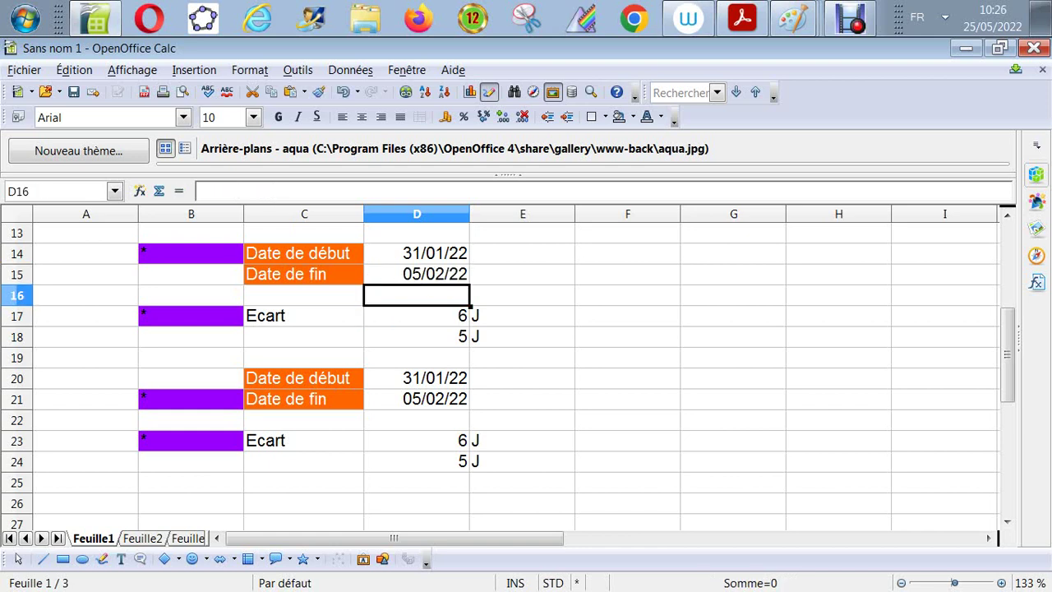
Check how the second block's end date formula in D15 relates to the gap in D17.
{"action": "key", "text": "Up"}
{"action": "key", "text": "Down"}
{"action": "key", "text": "Down"}
{"action": "key", "text": "Down"}
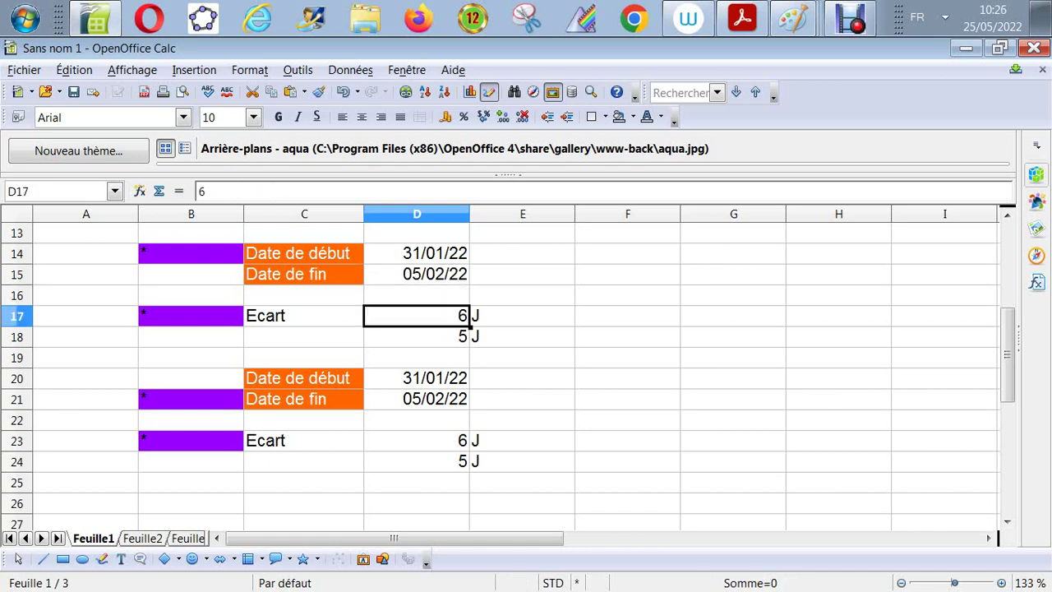
{"action": "key", "text": "Up"}
{"action": "key", "text": "Up"}
{"action": "key", "text": "Up"}
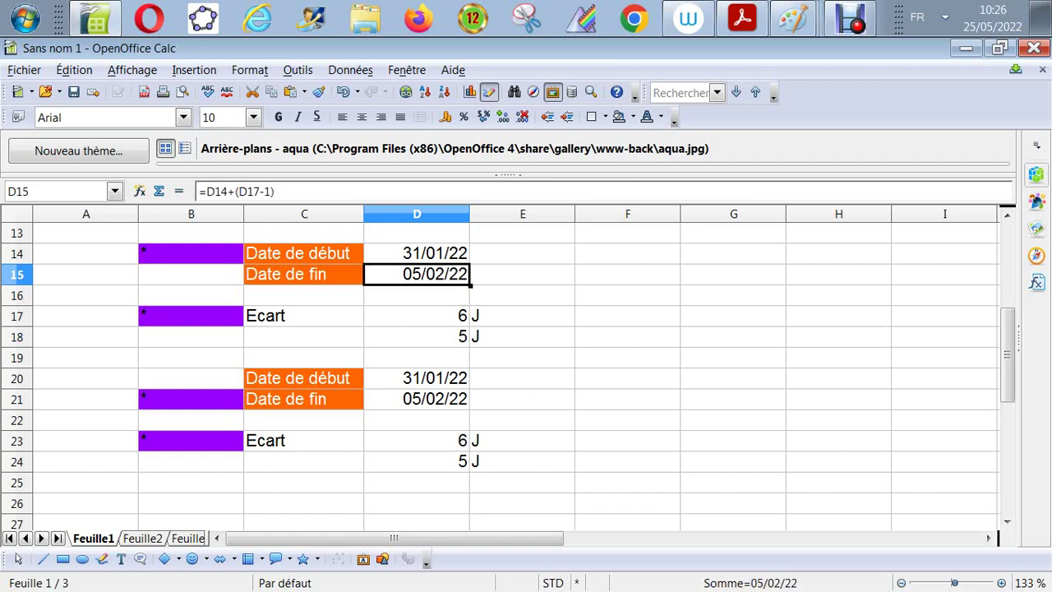
{"action": "key", "text": "Down"}
{"action": "key", "text": "Down"}
{"action": "key", "text": "Up"}
{"action": "key", "text": "Up"}
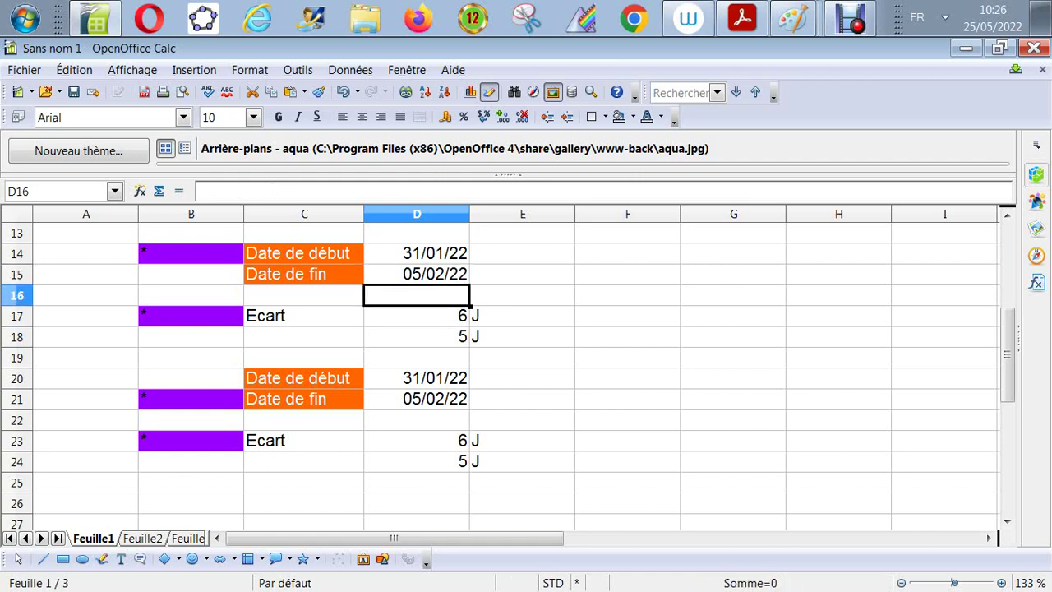
Delete the second block's reduced gap formula in D18 and its unit J in E18.
{"action": "key", "text": "Down"}
{"action": "key", "text": "Down"}
{"action": "key", "text": "Down"}
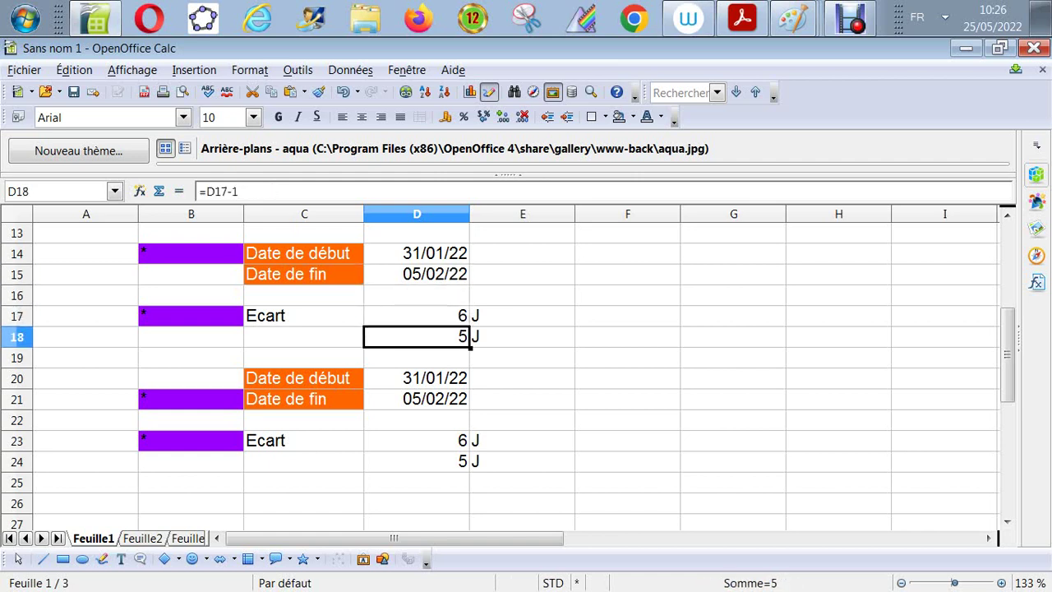
{"action": "key", "text": "Delete"}
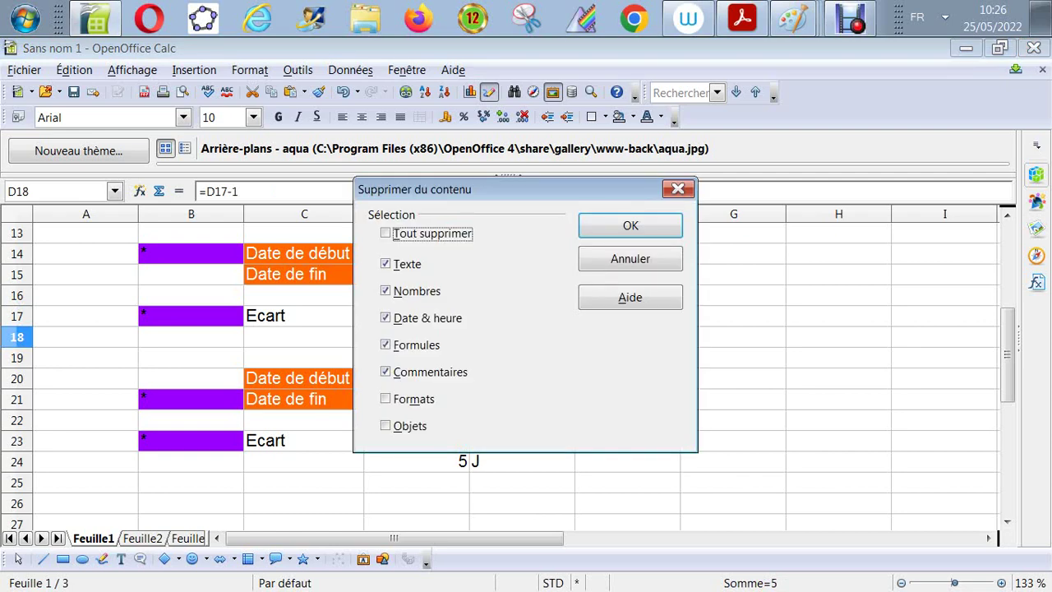
{"action": "key", "text": "Return"}
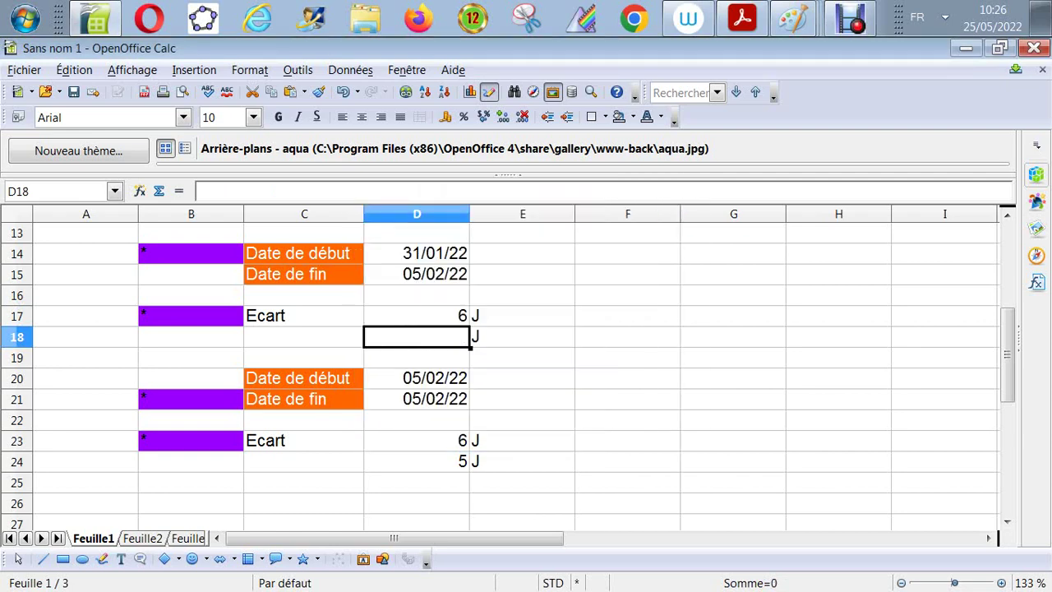
{"action": "key", "text": "Right"}
{"action": "key", "text": "Delete"}
{"action": "key", "text": "Return"}
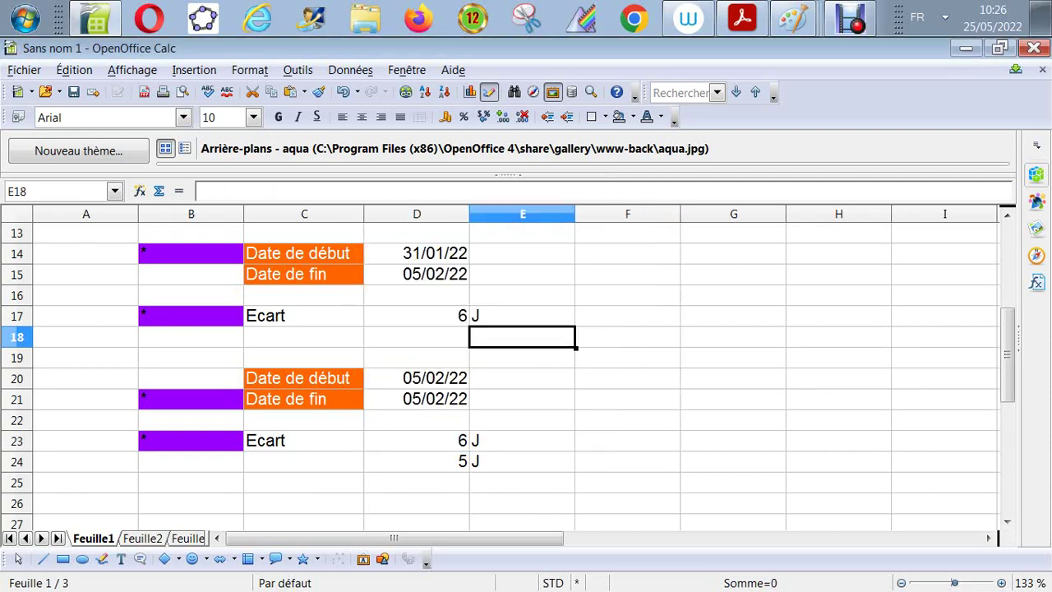
Compare the second block's end date formula in D15 with the third block's start date formula in D20.
{"action": "key", "text": "Down"}
{"action": "key", "text": "Down"}
{"action": "key", "text": "Down"}
{"action": "key", "text": "Up"}
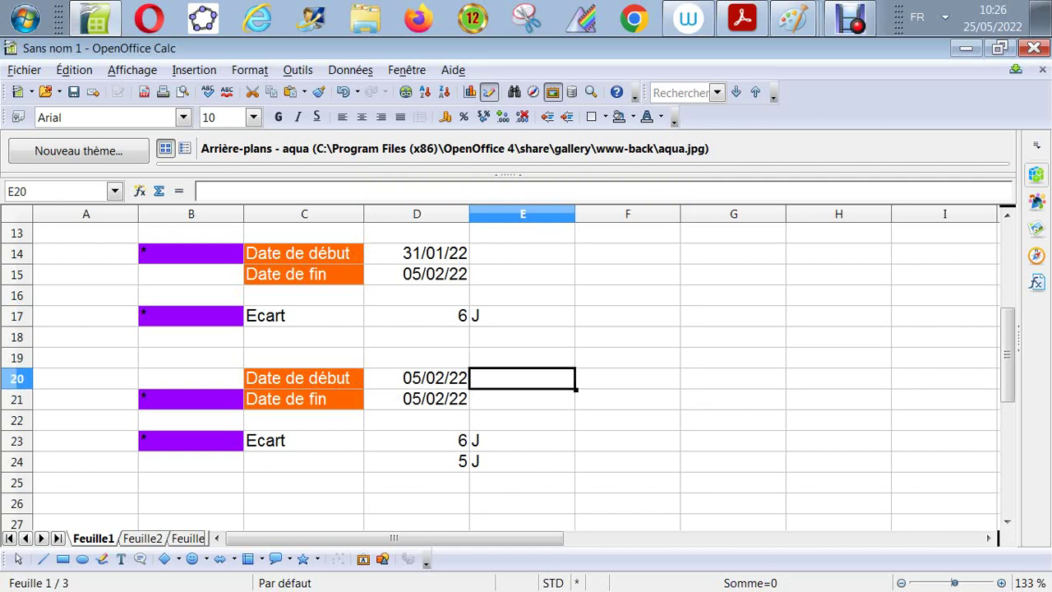
{"action": "key", "text": "Up"}
{"action": "key", "text": "Up"}
{"action": "key", "text": "Up"}
{"action": "key", "text": "Up"}
{"action": "key", "text": "Up"}
{"action": "key", "text": "Left"}
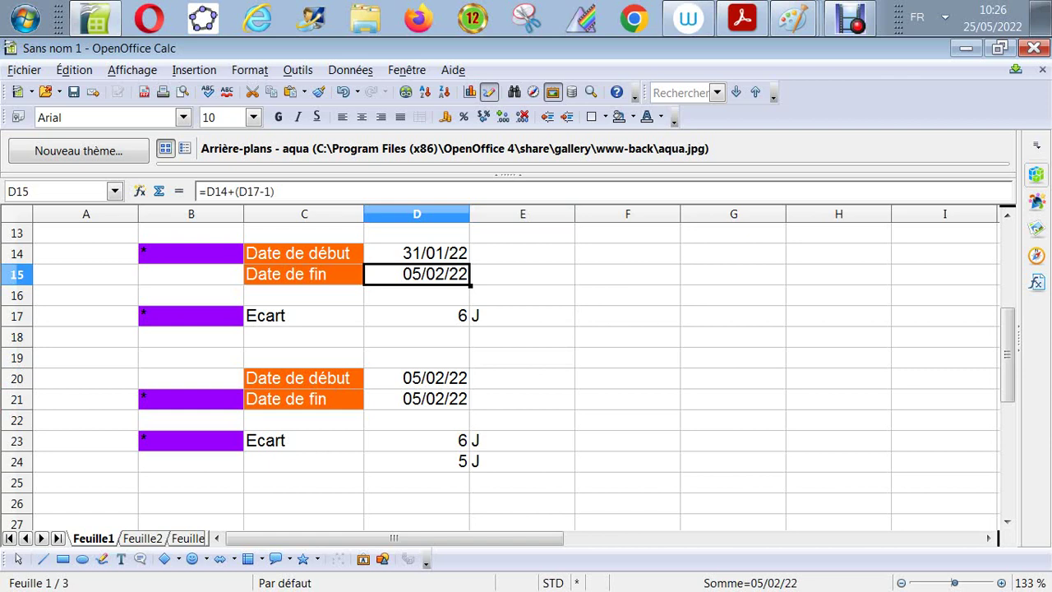
{"action": "key", "text": "Down"}
{"action": "key", "text": "Down"}
{"action": "key", "text": "Down"}
{"action": "key", "text": "Down"}
{"action": "key", "text": "Down"}
{"action": "key", "text": "Down"}
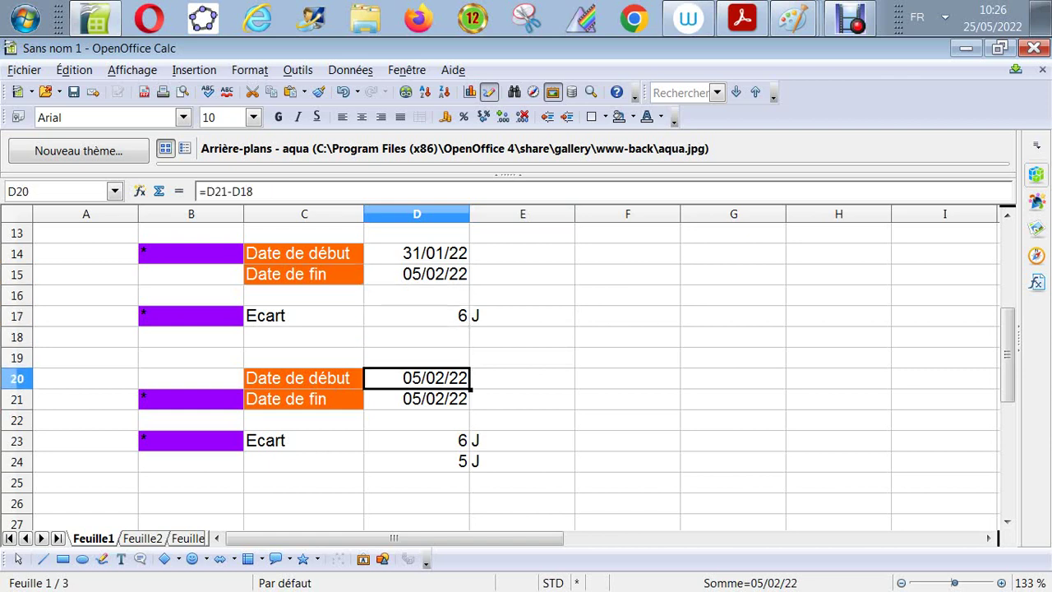
{"action": "key", "text": "Up"}
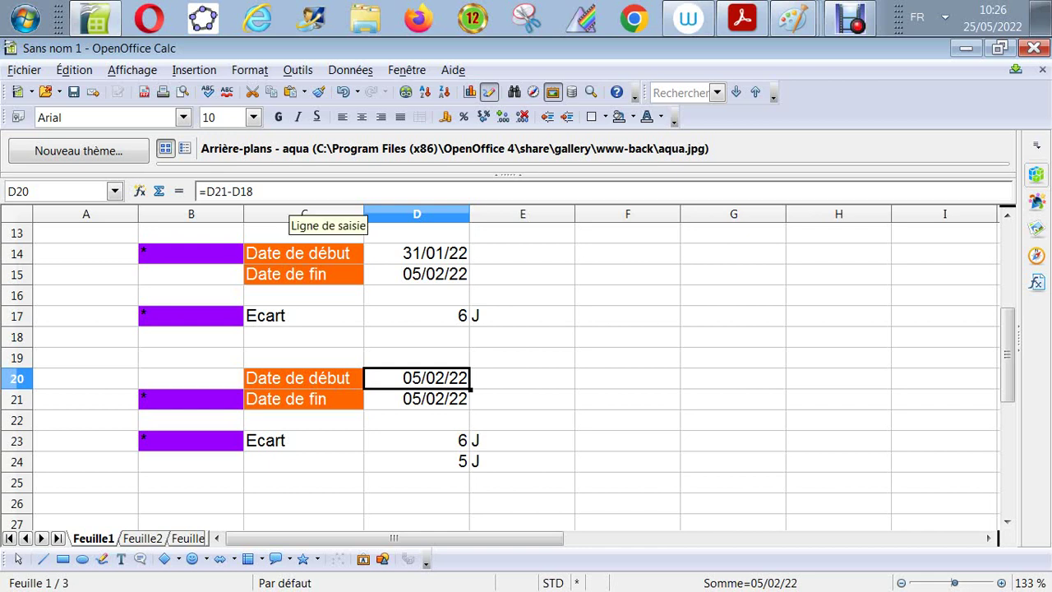
Try the formula =D21-D18-1 for the third block's start date in D20, and undo the entry.
{"action": "left_click", "coordinate": [292, 192]}
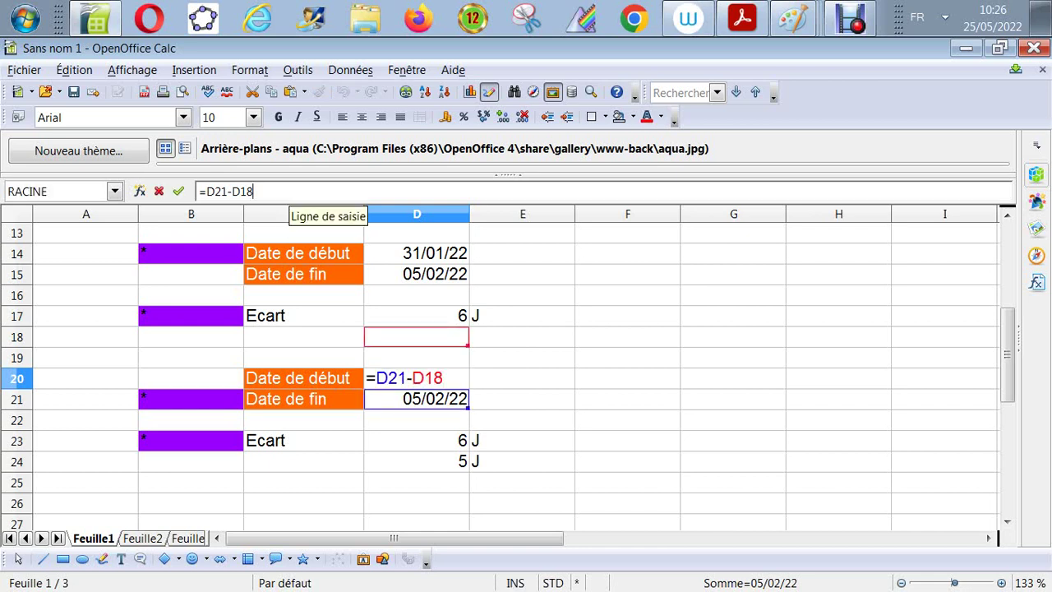
{"action": "type", "text": "-1"}
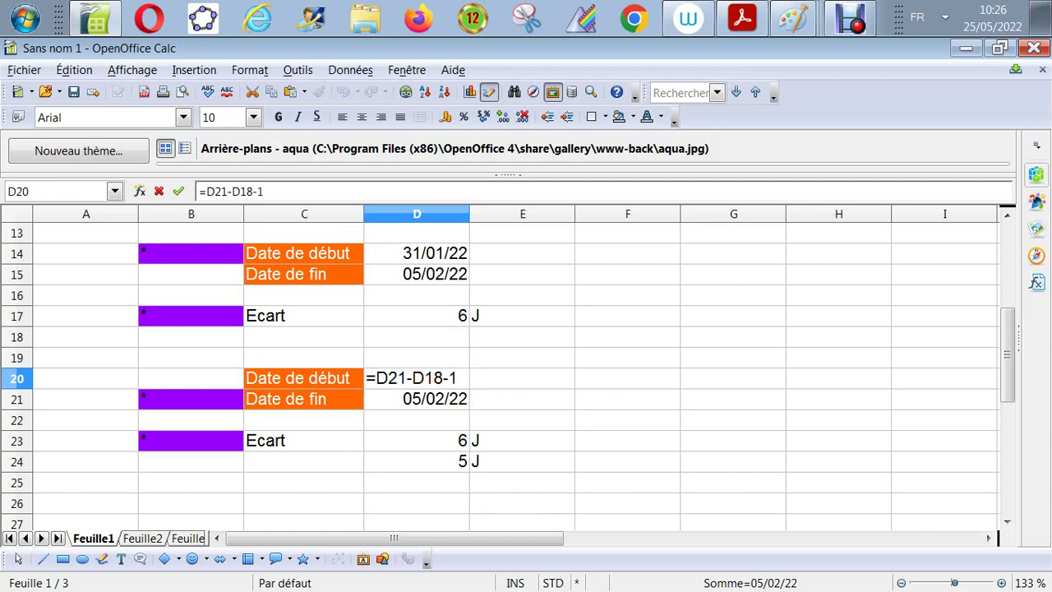
{"action": "key", "text": "Return"}
{"action": "key", "text": "Return"}
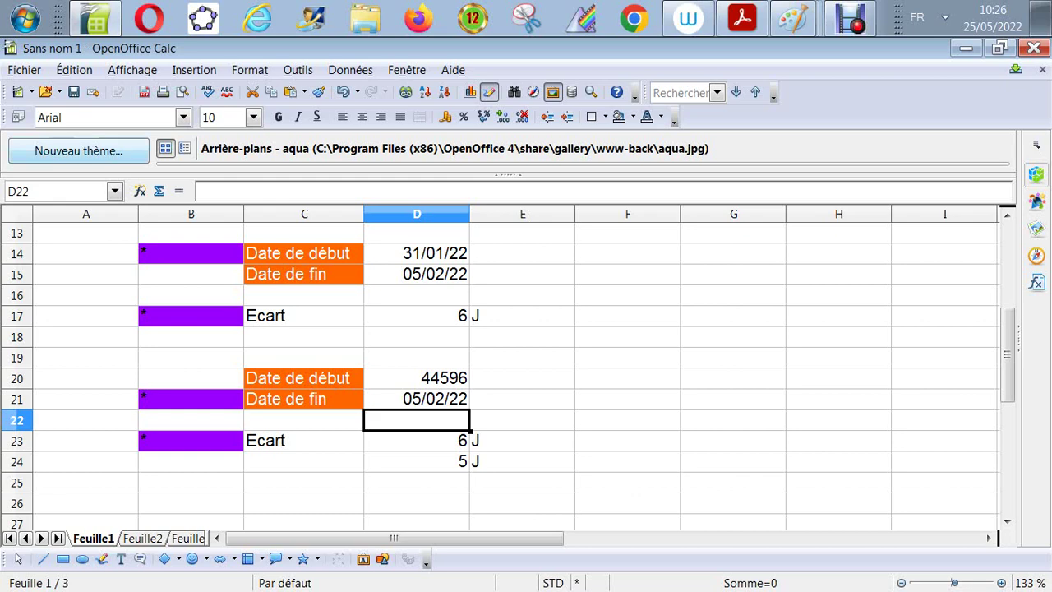
{"action": "key", "text": "alt+e"}
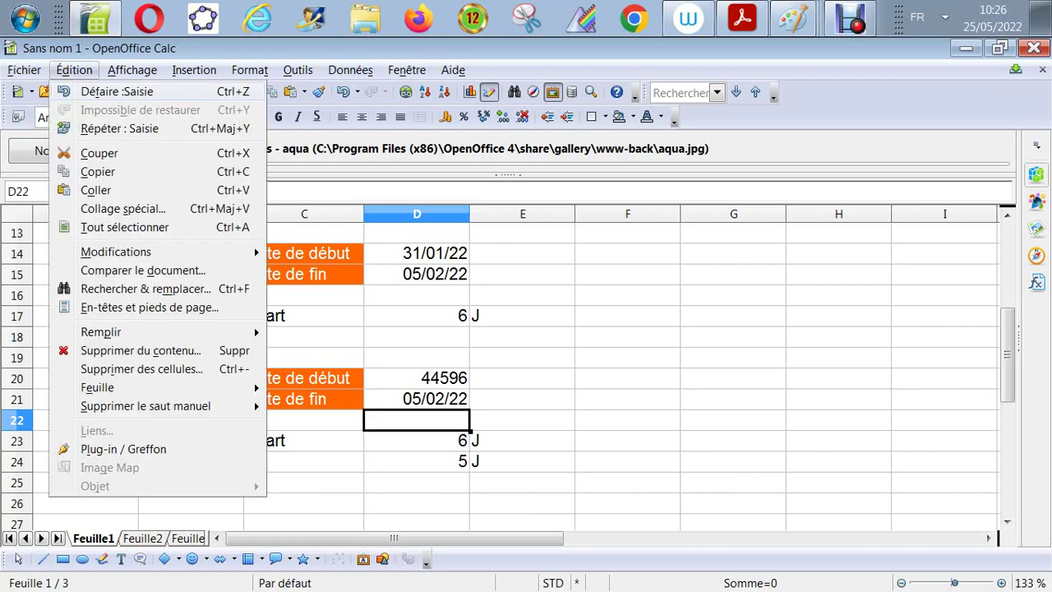
{"action": "key", "text": "Return"}
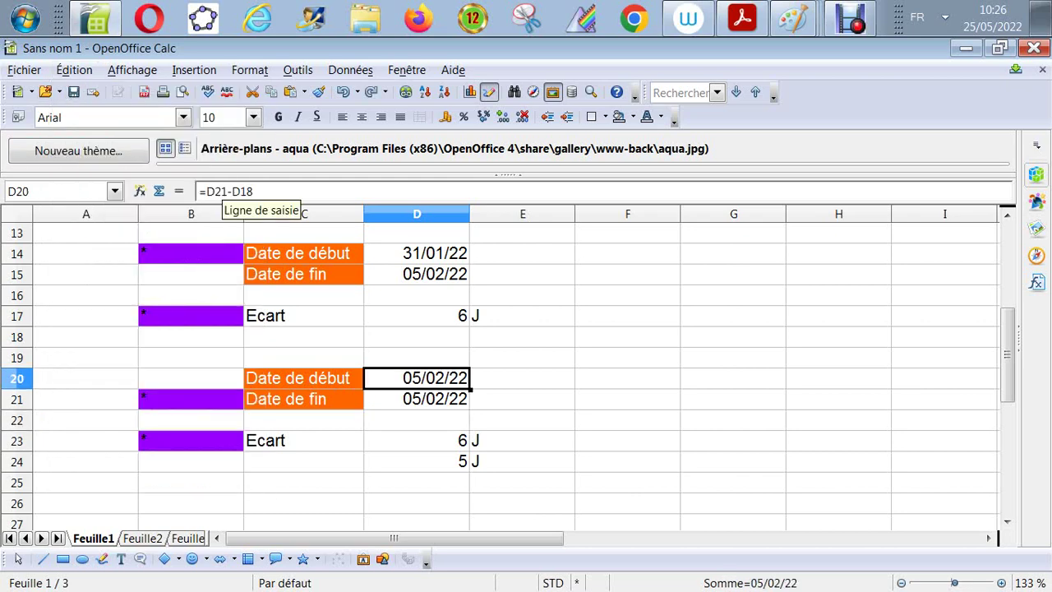
Change the third block's start date formula in D20 to =D21-(D18-1).
{"action": "left_click", "coordinate": [232, 191]}
{"action": "type", "text": "("}
{"action": "key", "text": "Right"}
{"action": "key", "text": "Right"}
{"action": "key", "text": "Right"}
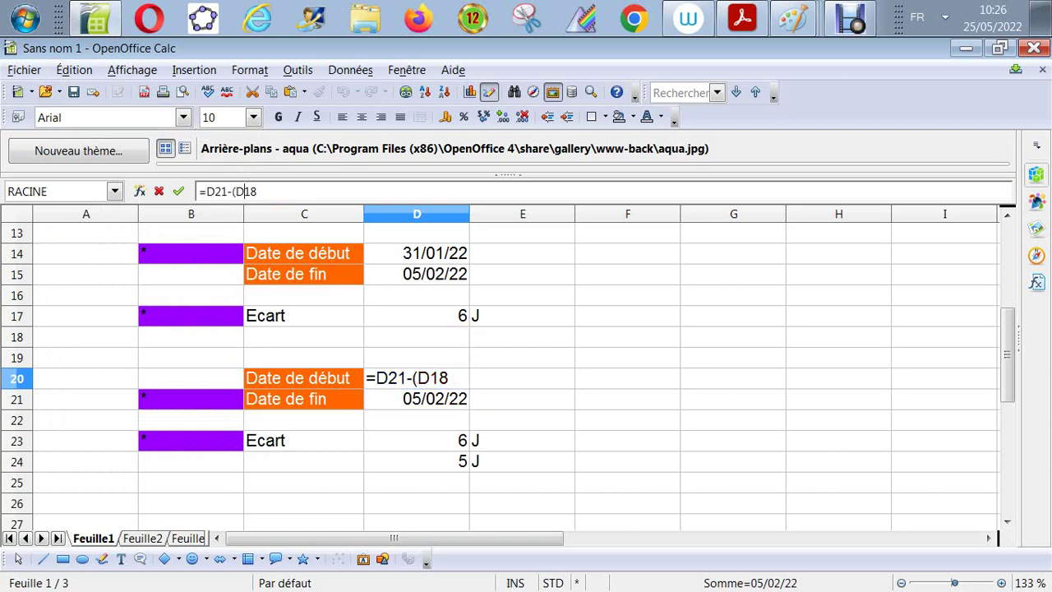
{"action": "type", "text": "-1)"}
{"action": "key", "text": "Return"}
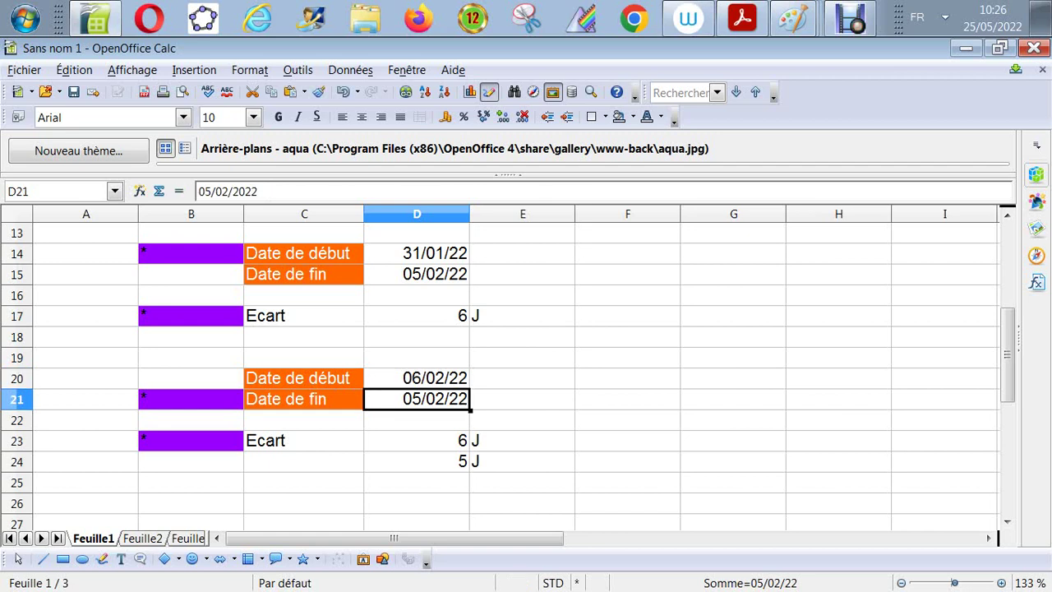
Examine which cells the third block's start date formula in D20 refers to, and its known end date in D21.
{"action": "left_click", "coordinate": [416, 378]}
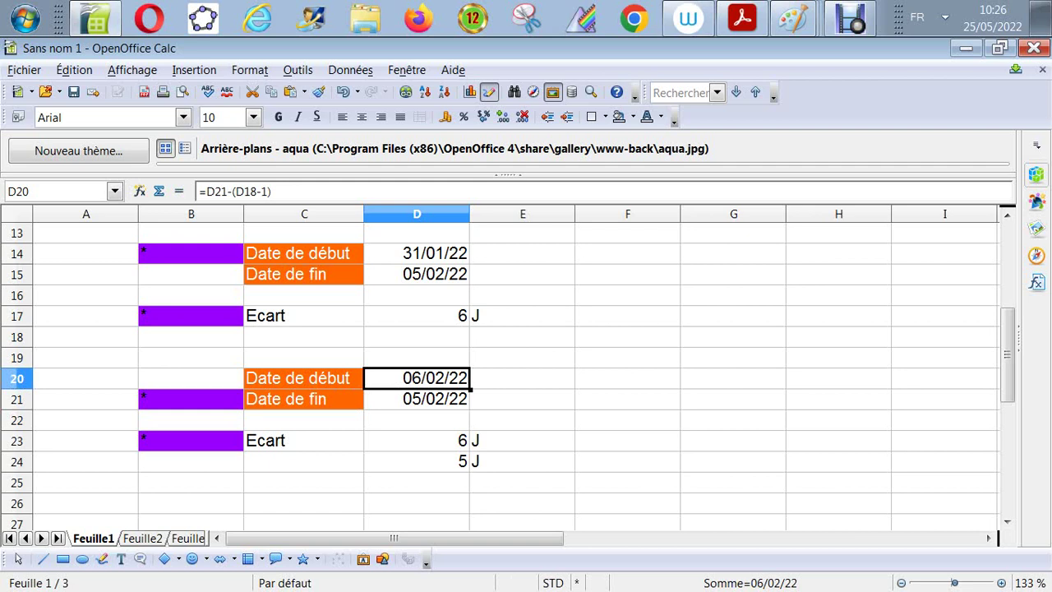
{"action": "left_click", "coordinate": [231, 191]}
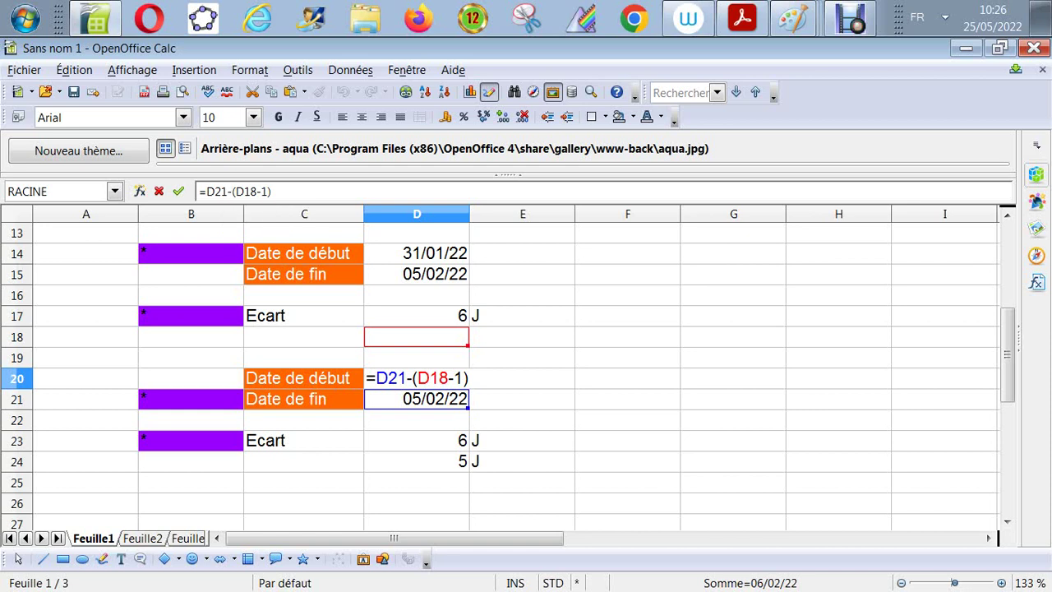
{"action": "key", "text": "Return"}
{"action": "key", "text": "Return"}
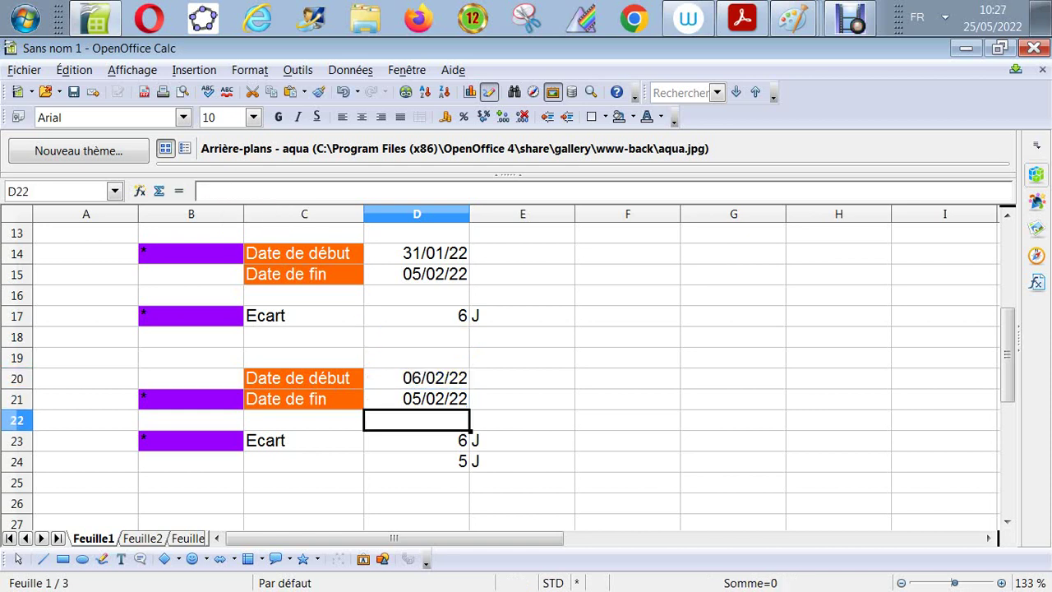
{"action": "key", "text": "Up"}
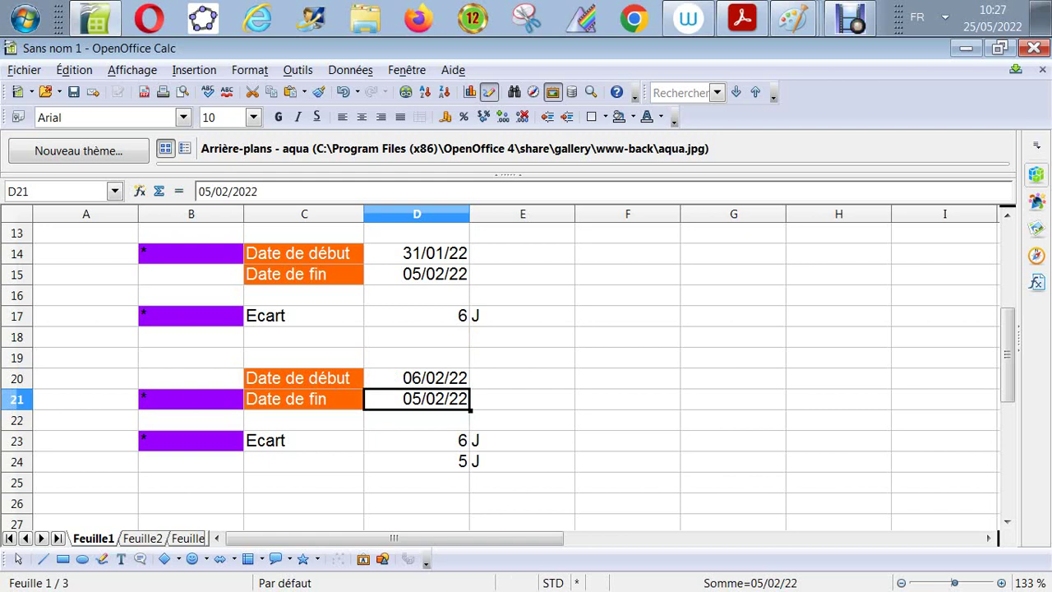
{"action": "key", "text": "Up"}
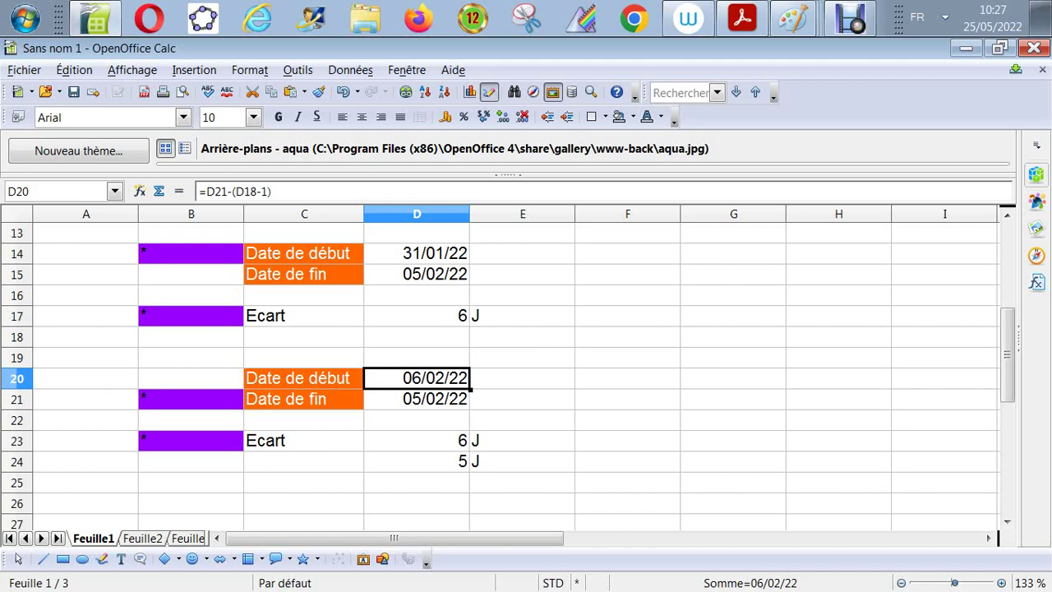
Change the third block's start date formula in D20 to =D21-(D23-1).
{"action": "left_click", "coordinate": [417, 399]}
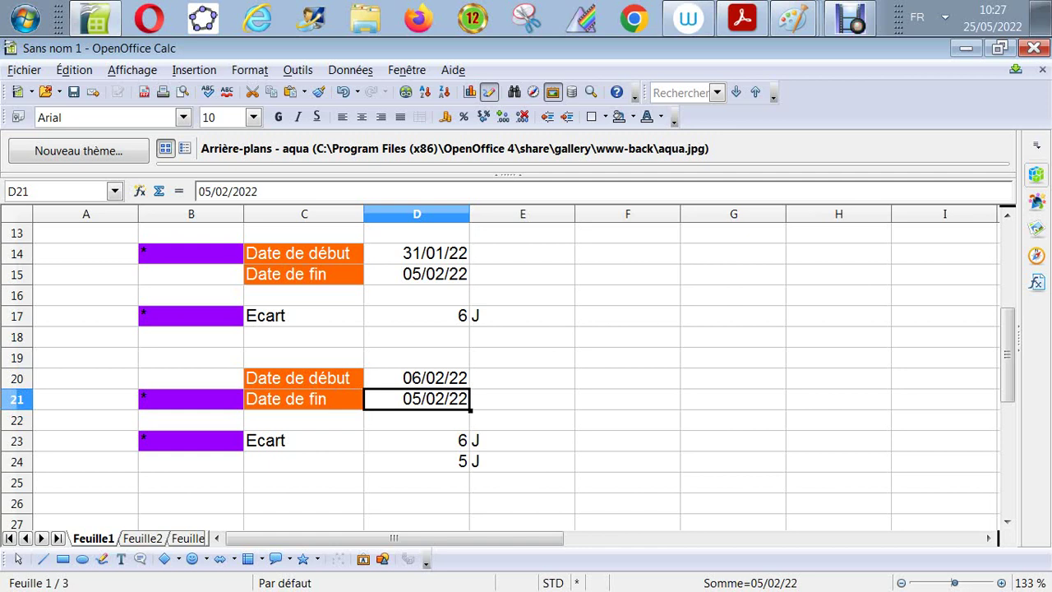
{"action": "left_click", "coordinate": [417, 379]}
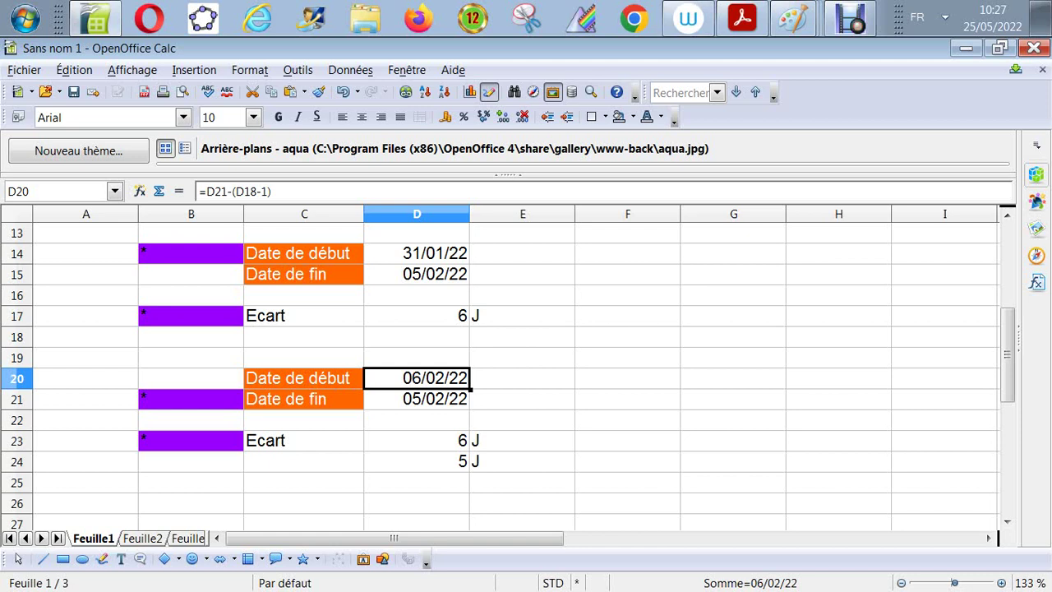
{"action": "key", "text": "F2"}
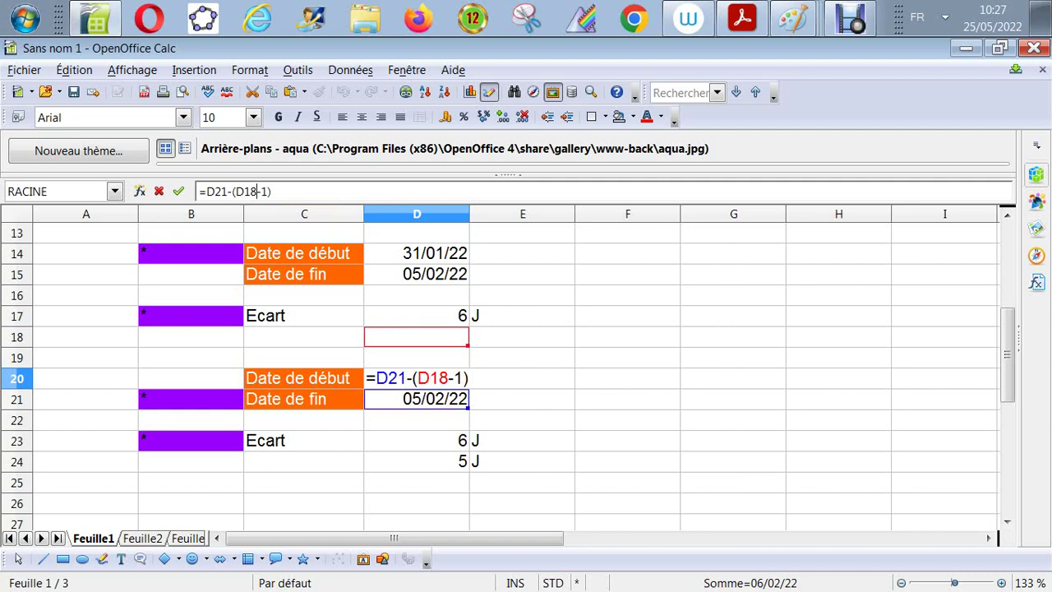
{"action": "key", "text": "BackSpace"}
{"action": "key", "text": "BackSpace"}
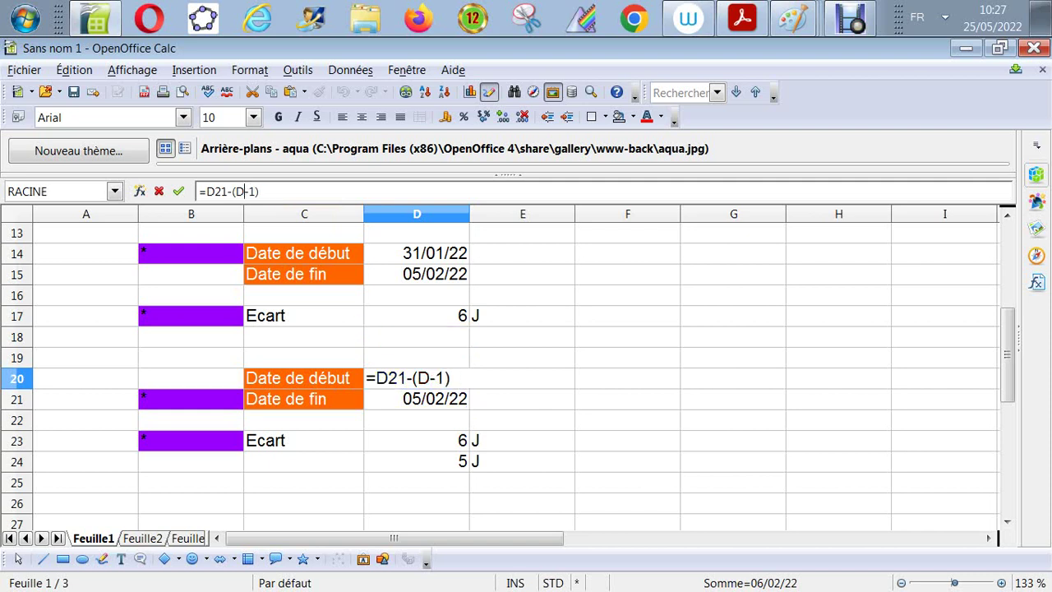
{"action": "type", "text": "23"}
{"action": "key", "text": "Return"}
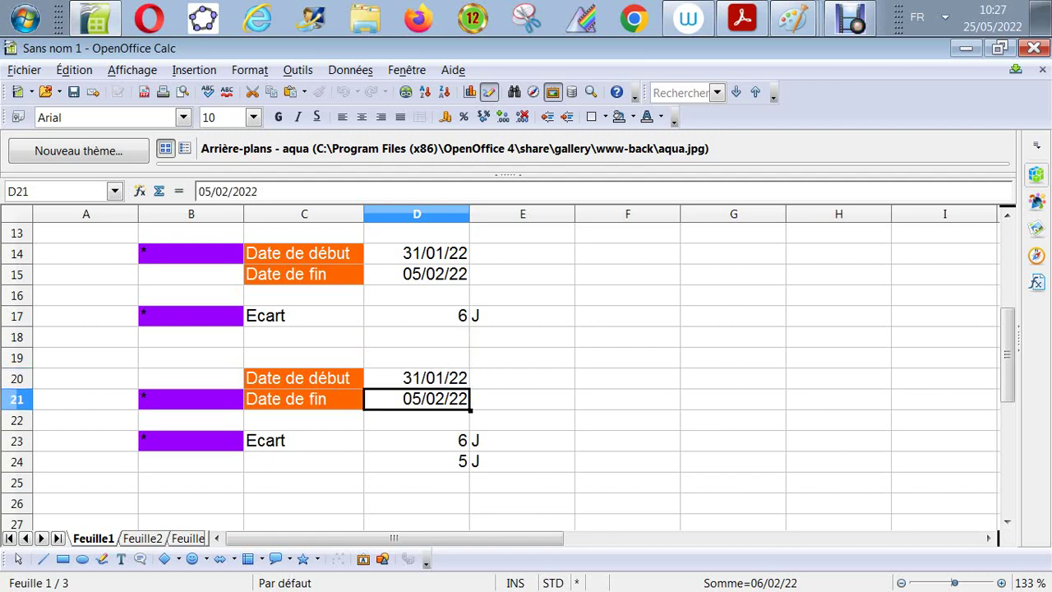
Delete the third block's helper gap formula in D24 and its unit J in E24.
{"action": "key", "text": "Down"}
{"action": "key", "text": "Down"}
{"action": "key", "text": "Down"}
{"action": "key", "text": "Down"}
{"action": "key", "text": "Down"}
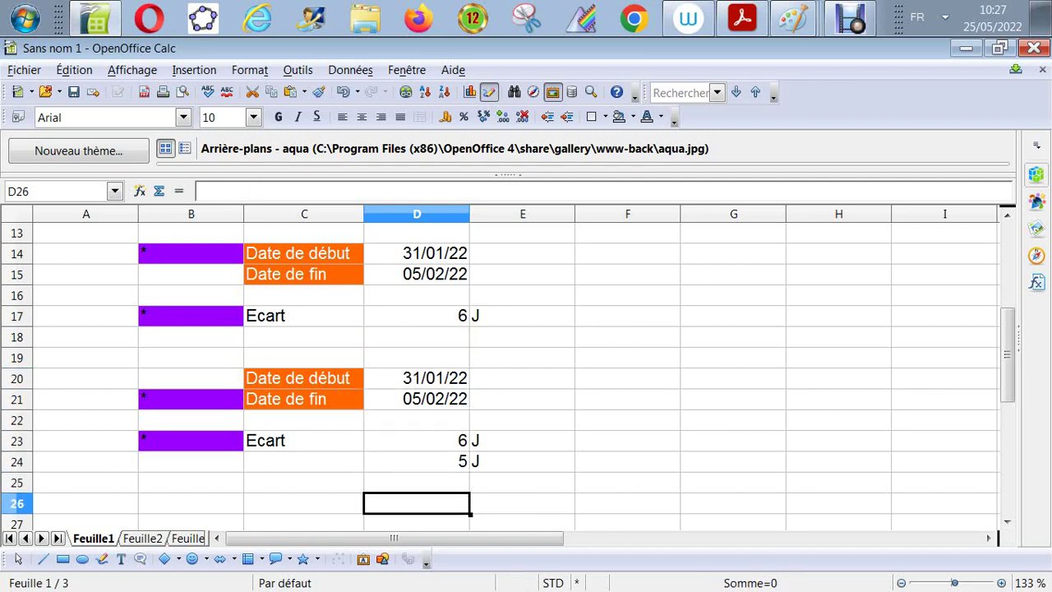
{"action": "key", "text": "Down"}
{"action": "key", "text": "Up"}
{"action": "key", "text": "Up"}
{"action": "key", "text": "Up"}
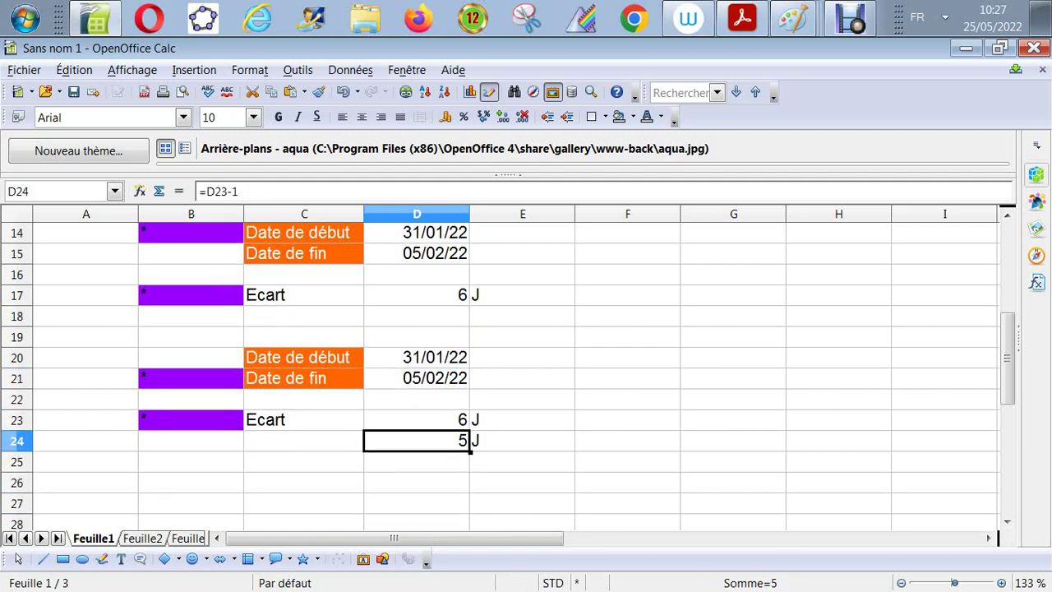
{"action": "key", "text": "Delete"}
{"action": "key", "text": "Return"}
{"action": "key", "text": "Right"}
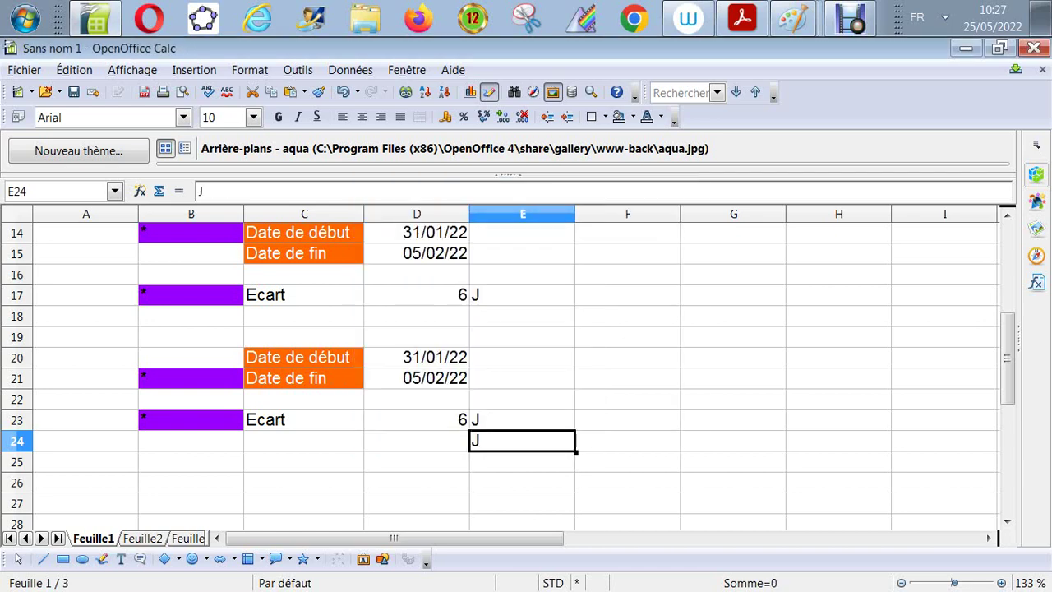
{"action": "key", "text": "Delete"}
{"action": "key", "text": "Return"}
Examine the first block's gap formula in D12 and the start and end dates it uses in D9 and D10.
{"action": "key", "text": "Up"}
{"action": "key", "text": "Up"}
{"action": "key", "text": "Up"}
{"action": "key", "text": "Up"}
{"action": "key", "text": "Up"}
{"action": "key", "text": "Up"}
{"action": "key", "text": "Up"}
{"action": "key", "text": "Up"}
{"action": "key", "text": "Up"}
{"action": "key", "text": "Up"}
{"action": "key", "text": "Up"}
{"action": "key", "text": "Up"}
{"action": "key", "text": "Up"}
{"action": "key", "text": "Up"}
{"action": "key", "text": "Up"}
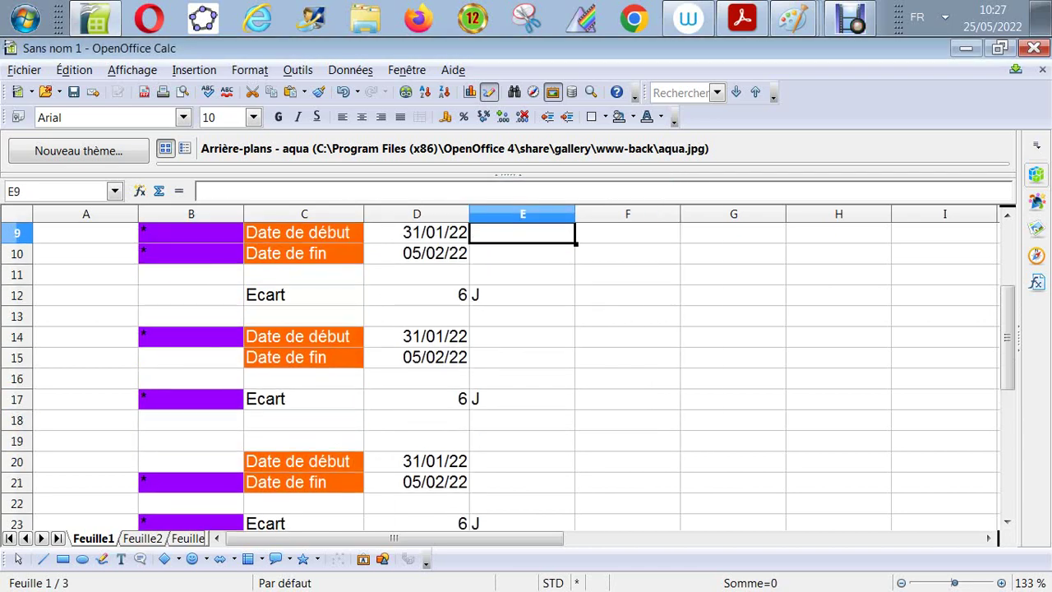
{"action": "key", "text": "Up"}
{"action": "key", "text": "Down"}
{"action": "key", "text": "Down"}
{"action": "key", "text": "Down"}
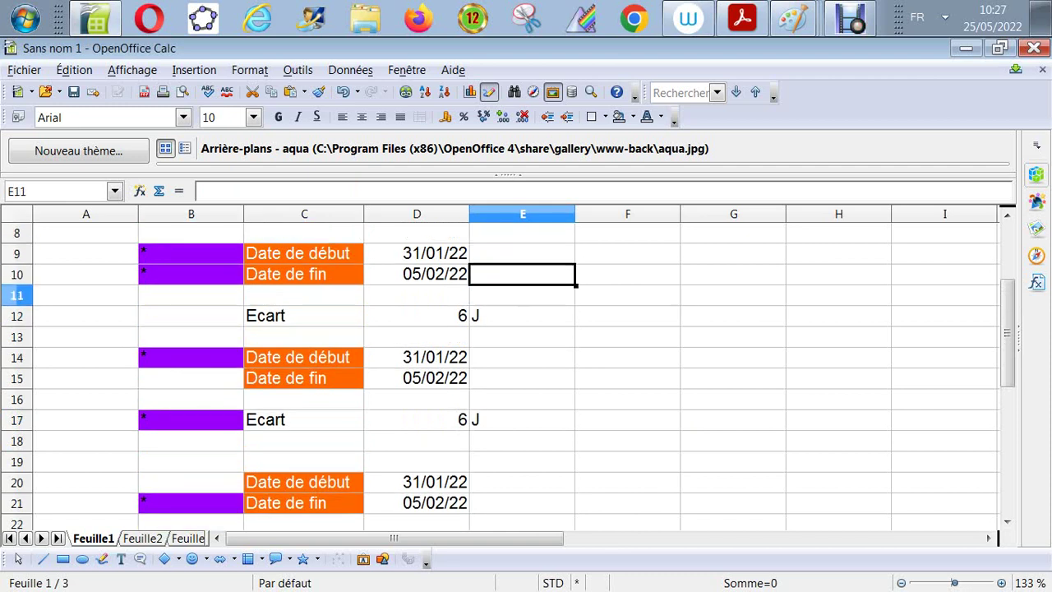
{"action": "key", "text": "Up"}
{"action": "key", "text": "Left"}
{"action": "key", "text": "Down"}
{"action": "key", "text": "Down"}
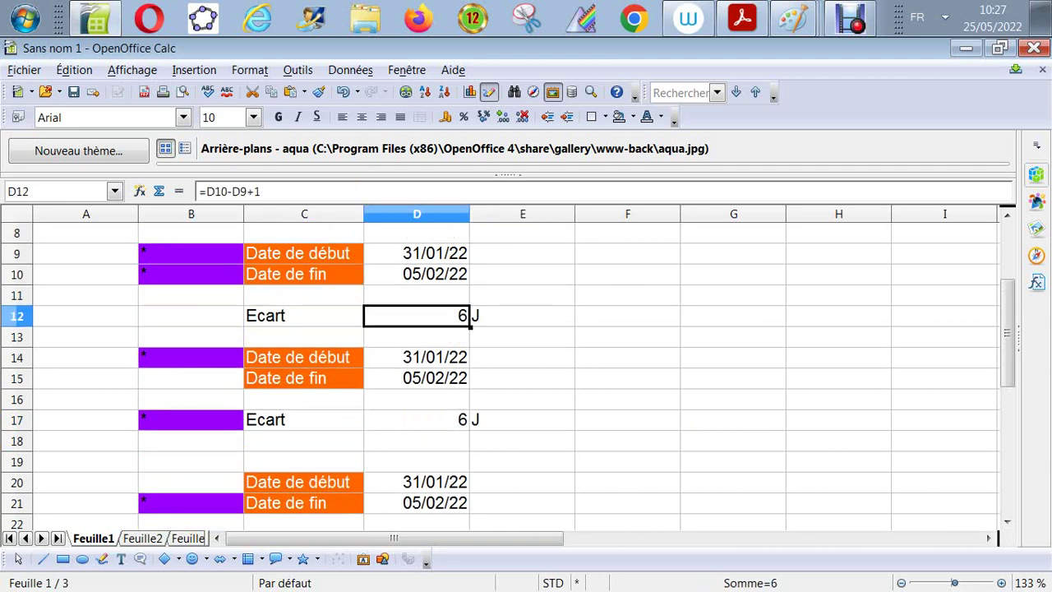
{"action": "key", "text": "Up"}
{"action": "key", "text": "Up"}
{"action": "key", "text": "Up"}
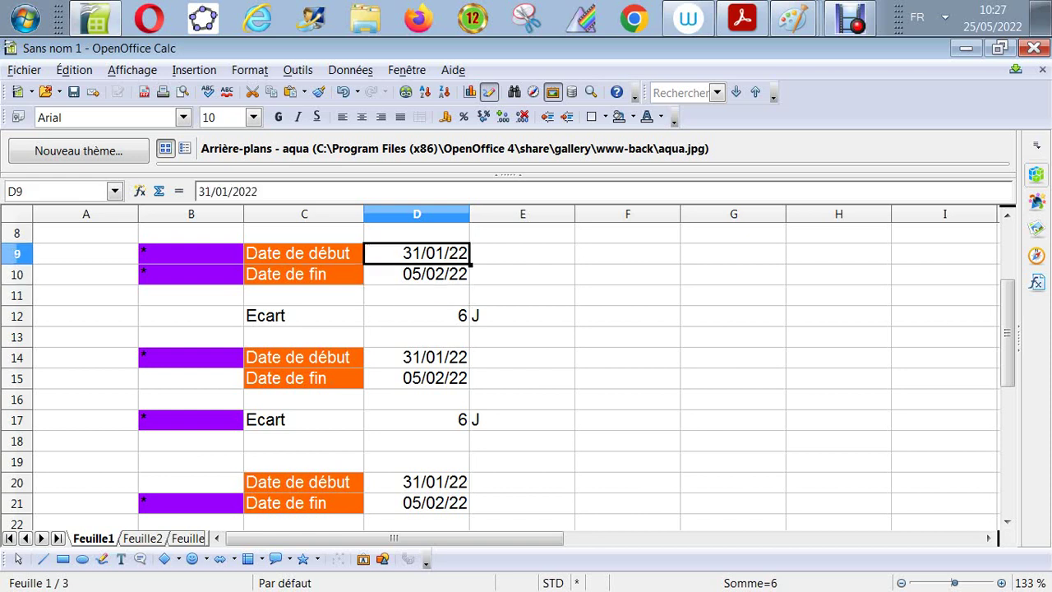
{"action": "key", "text": "Down"}
{"action": "key", "text": "Down"}
{"action": "key", "text": "Up"}
{"action": "key", "text": "Down"}
{"action": "key", "text": "Down"}
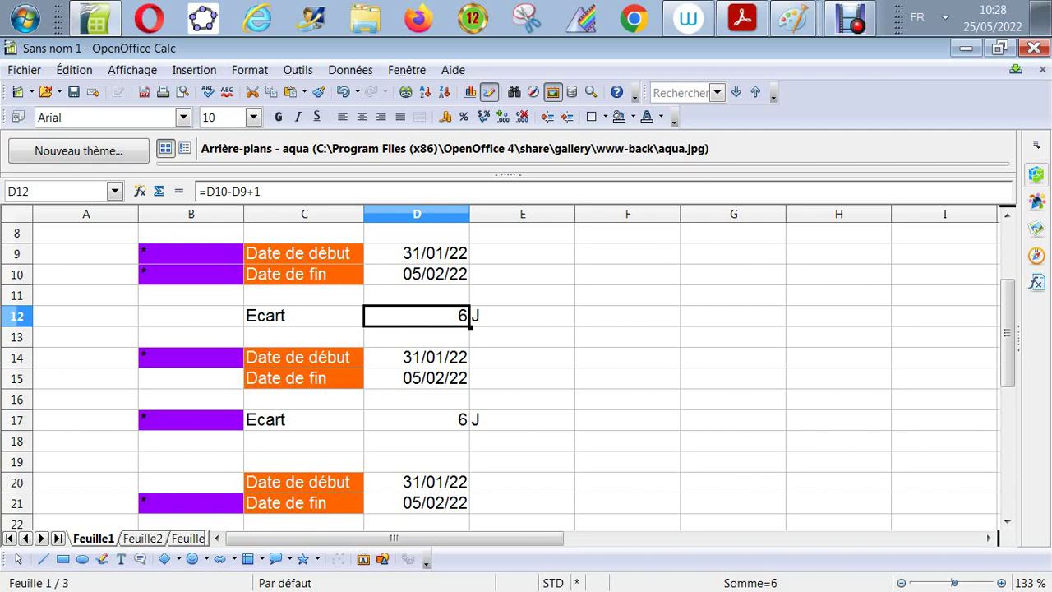
Look over the second and third date blocks and the week figures above the first block.
{"action": "key", "text": "Down"}
{"action": "key", "text": "Down"}
{"action": "key", "text": "Down"}
{"action": "key", "text": "Down"}
{"action": "key", "text": "Down"}
{"action": "key", "text": "Down"}
{"action": "key", "text": "Down"}
{"action": "key", "text": "Down"}
{"action": "key", "text": "Down"}
{"action": "key", "text": "Down"}
{"action": "key", "text": "Down"}
{"action": "key", "text": "Down"}
{"action": "key", "text": "Down"}
{"action": "key", "text": "Down"}
{"action": "key", "text": "Down"}
{"action": "key", "text": "Down"}
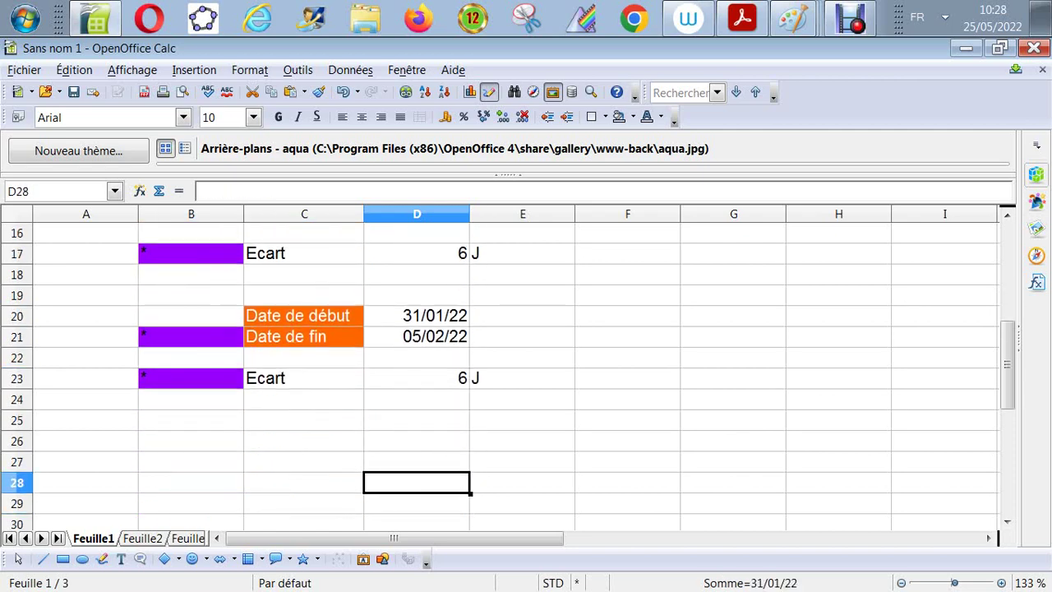
{"action": "key", "text": "Up"}
{"action": "key", "text": "Up"}
{"action": "key", "text": "Up"}
{"action": "key", "text": "Up"}
{"action": "key", "text": "Up"}
{"action": "key", "text": "Up"}
{"action": "key", "text": "Up"}
{"action": "key", "text": "Up"}
{"action": "key", "text": "Up"}
{"action": "key", "text": "Up"}
{"action": "key", "text": "Up"}
{"action": "key", "text": "Up"}
{"action": "key", "text": "Up"}
{"action": "key", "text": "Up"}
{"action": "key", "text": "Up"}
{"action": "key", "text": "Up"}
{"action": "key", "text": "Up"}
{"action": "key", "text": "Up"}
{"action": "key", "text": "Up"}
{"action": "key", "text": "Up"}
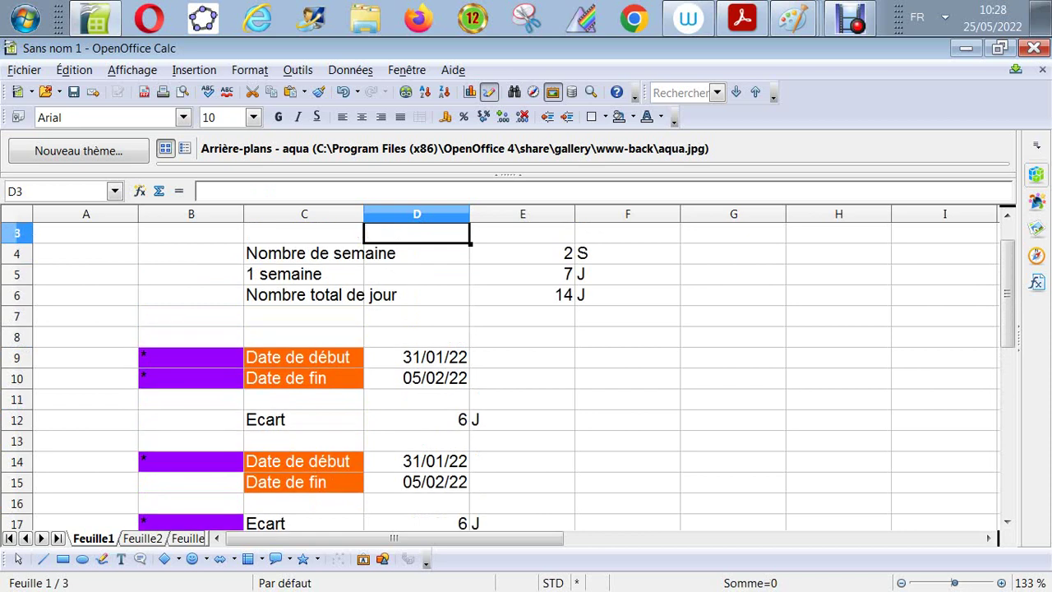
Set the first block's start date in D9 to 30/03/22.
{"action": "key", "text": "Down"}
{"action": "key", "text": "Down"}
{"action": "key", "text": "Down"}
{"action": "key", "text": "Down"}
{"action": "key", "text": "Down"}
{"action": "key", "text": "Down"}
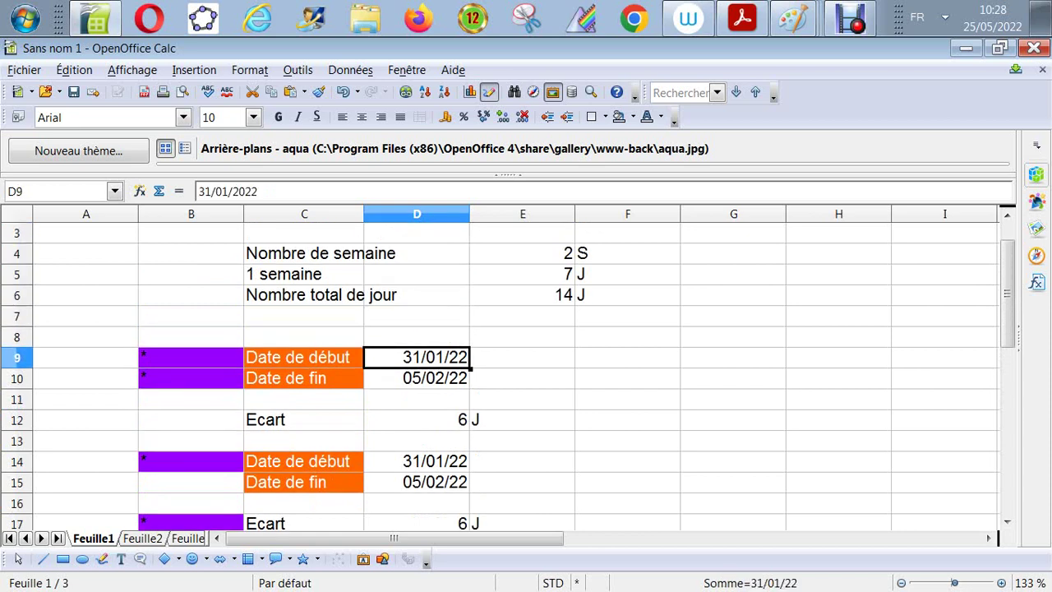
{"action": "type", "text": "30/"}
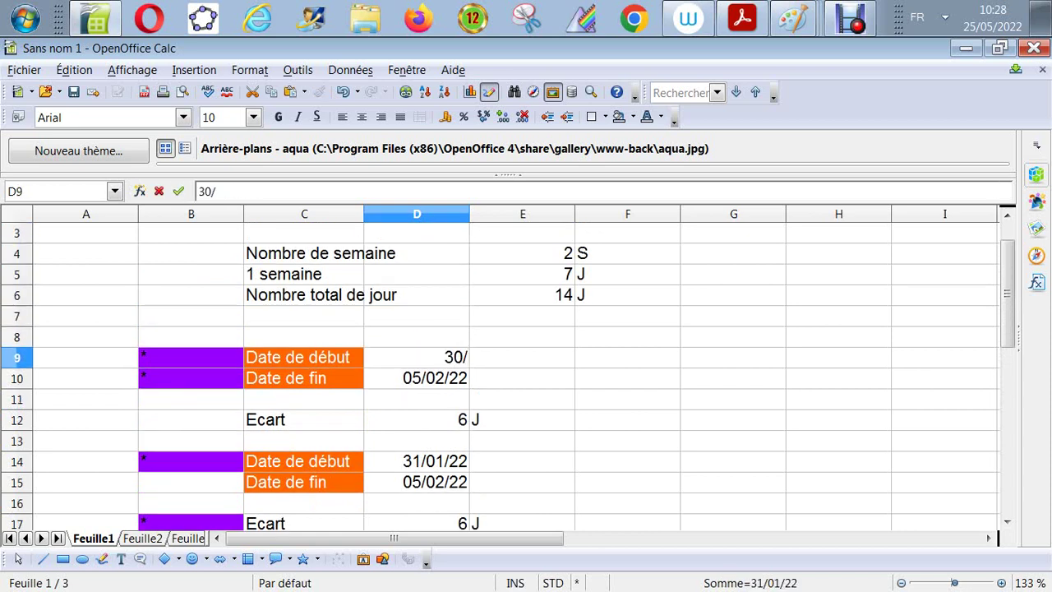
{"action": "type", "text": "03/22"}
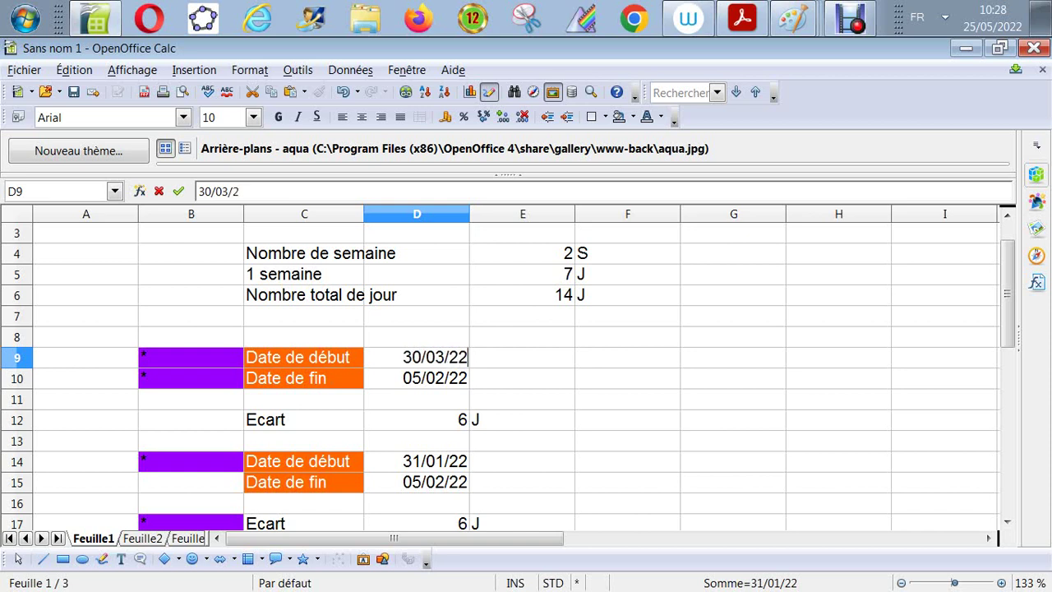
{"action": "key", "text": "Return"}
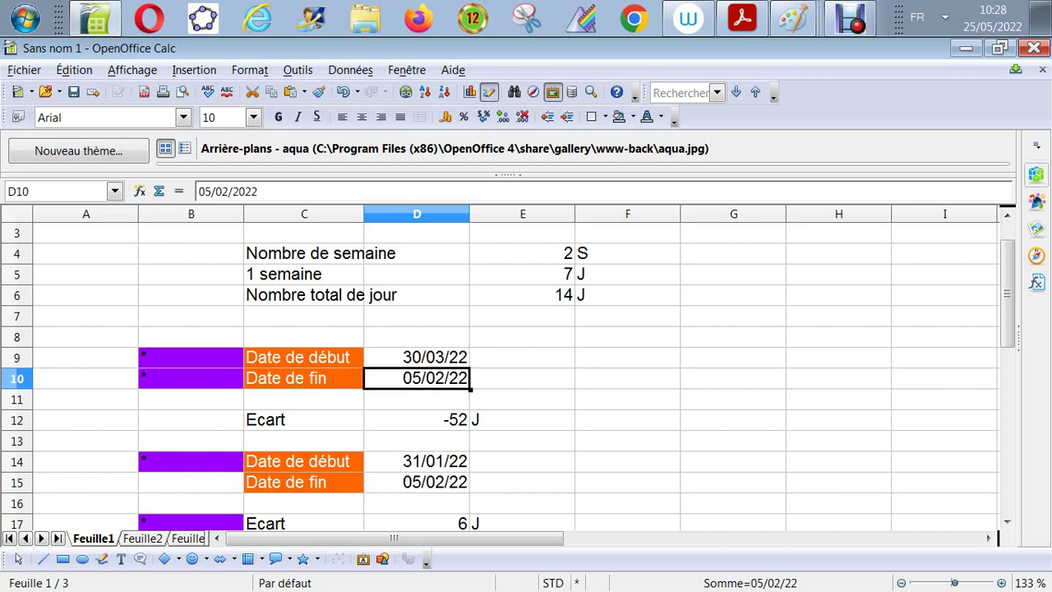
Set the first block's start date in D9 to 25/01/22.
{"action": "left_click", "coordinate": [417, 358]}
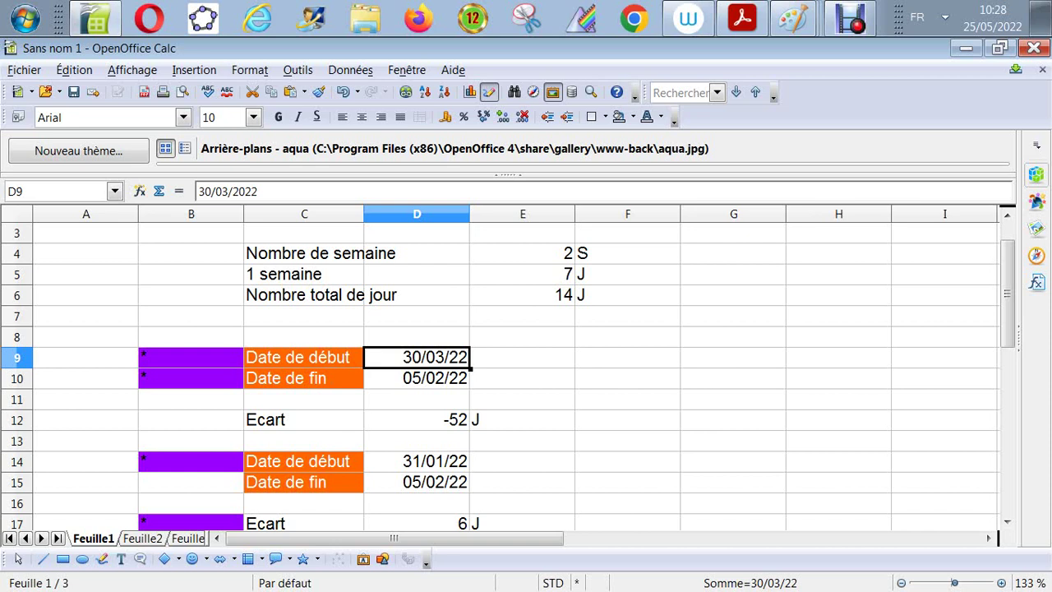
{"action": "type", "text": "25/"}
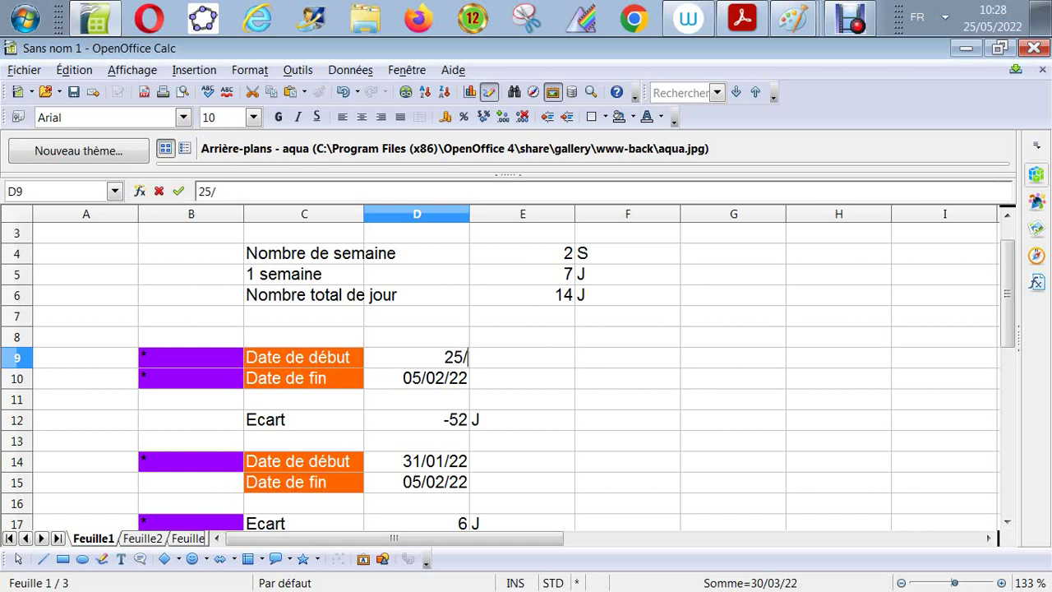
{"action": "type", "text": "01/22"}
{"action": "key", "text": "Return"}
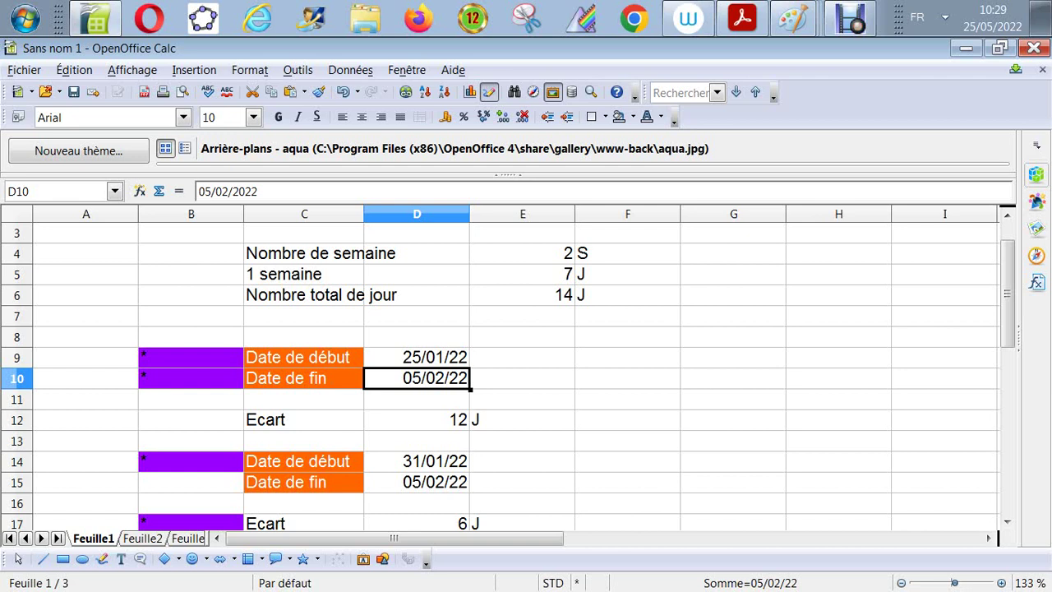
Examine the first block's gap in D12, and look over the second and third blocks below it.
{"action": "key", "text": "Down"}
{"action": "key", "text": "Down"}
{"action": "key", "text": "Down"}
{"action": "key", "text": "Down"}
{"action": "key", "text": "Down"}
{"action": "key", "text": "Down"}
{"action": "key", "text": "Down"}
{"action": "key", "text": "Down"}
{"action": "key", "text": "Down"}
{"action": "key", "text": "Down"}
{"action": "key", "text": "Down"}
{"action": "key", "text": "Down"}
{"action": "key", "text": "Down"}
{"action": "key", "text": "Down"}
{"action": "key", "text": "Down"}
{"action": "key", "text": "Down"}
{"action": "key", "text": "Down"}
{"action": "key", "text": "Down"}
{"action": "key", "text": "Down"}
{"action": "key", "text": "Down"}
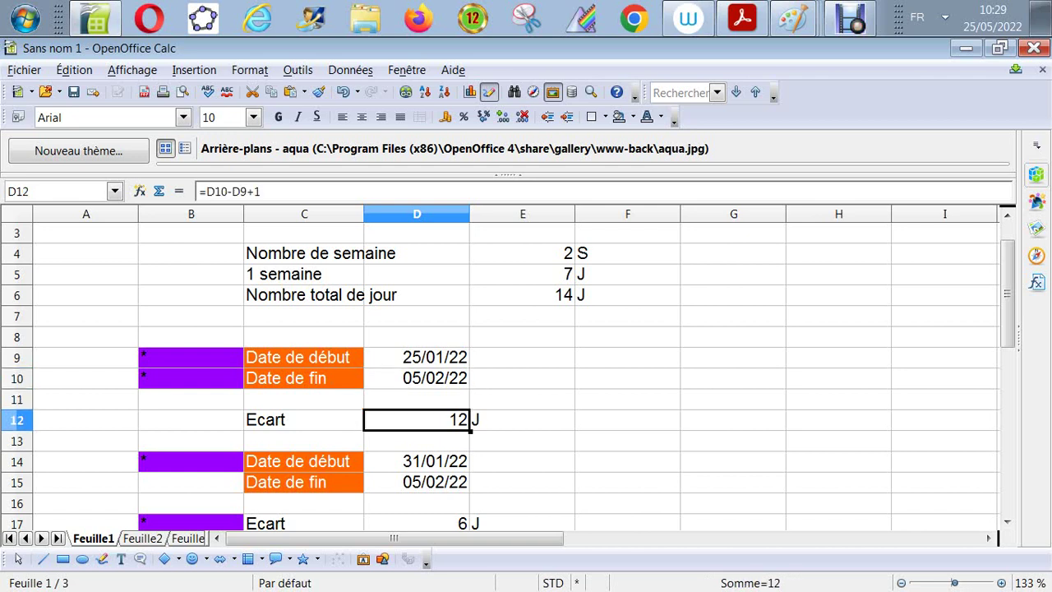
{"action": "key", "text": "Up"}
{"action": "key", "text": "Up"}
{"action": "key", "text": "Up"}
{"action": "key", "text": "Up"}
{"action": "key", "text": "Up"}
{"action": "key", "text": "Up"}
{"action": "key", "text": "Up"}
{"action": "key", "text": "Up"}
{"action": "key", "text": "Up"}
{"action": "key", "text": "Up"}
{"action": "key", "text": "Up"}
{"action": "key", "text": "Up"}
{"action": "key", "text": "Up"}
{"action": "key", "text": "Up"}
{"action": "key", "text": "Up"}
{"action": "key", "text": "Up"}
{"action": "key", "text": "Up"}
{"action": "key", "text": "Up"}
{"action": "key", "text": "Up"}
{"action": "key", "text": "Up"}
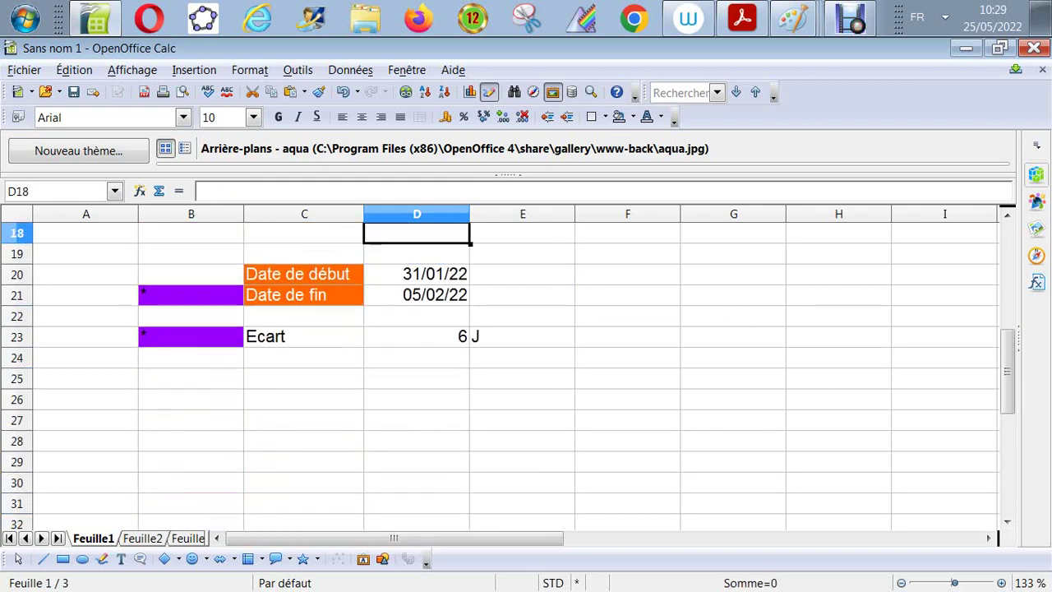
Set the first block's start date in D9 to 25/05/21.
{"action": "key", "text": "Down"}
{"action": "key", "text": "Down"}
{"action": "key", "text": "Down"}
{"action": "key", "text": "Down"}
{"action": "key", "text": "Down"}
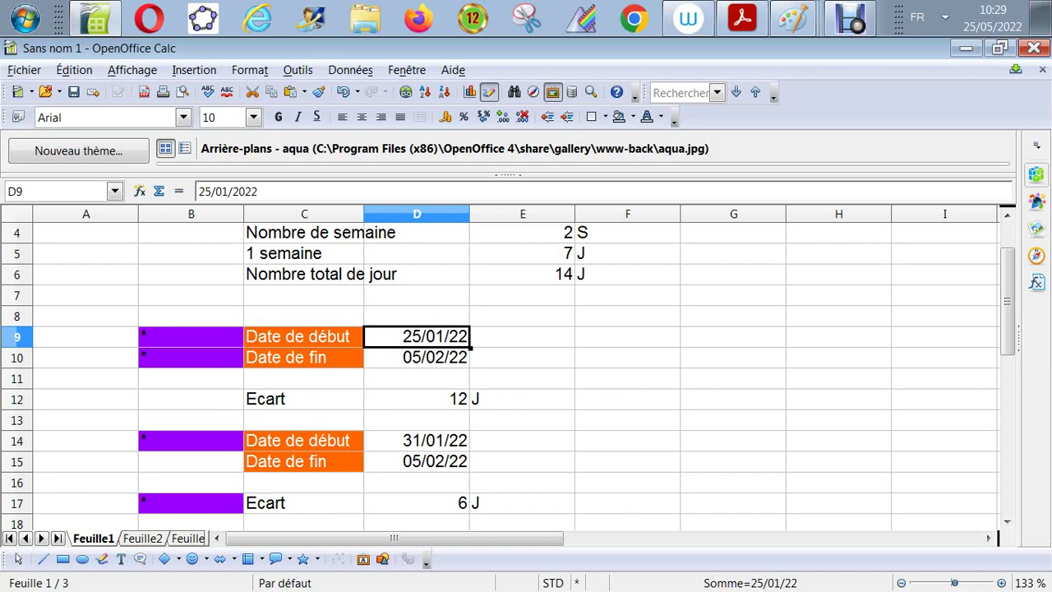
{"action": "type", "text": "25/"}
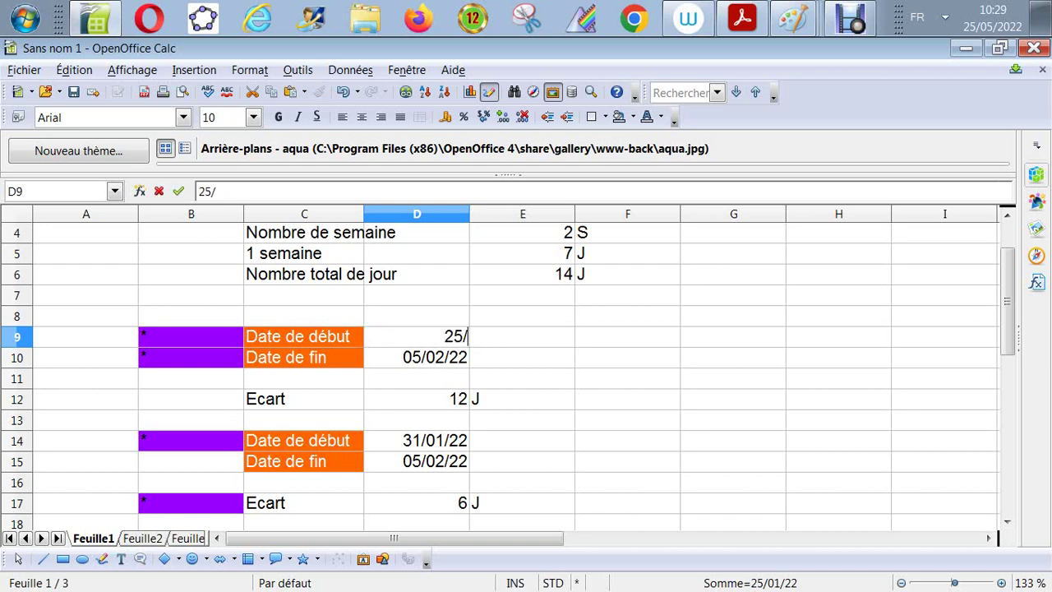
{"action": "type", "text": "05/21"}
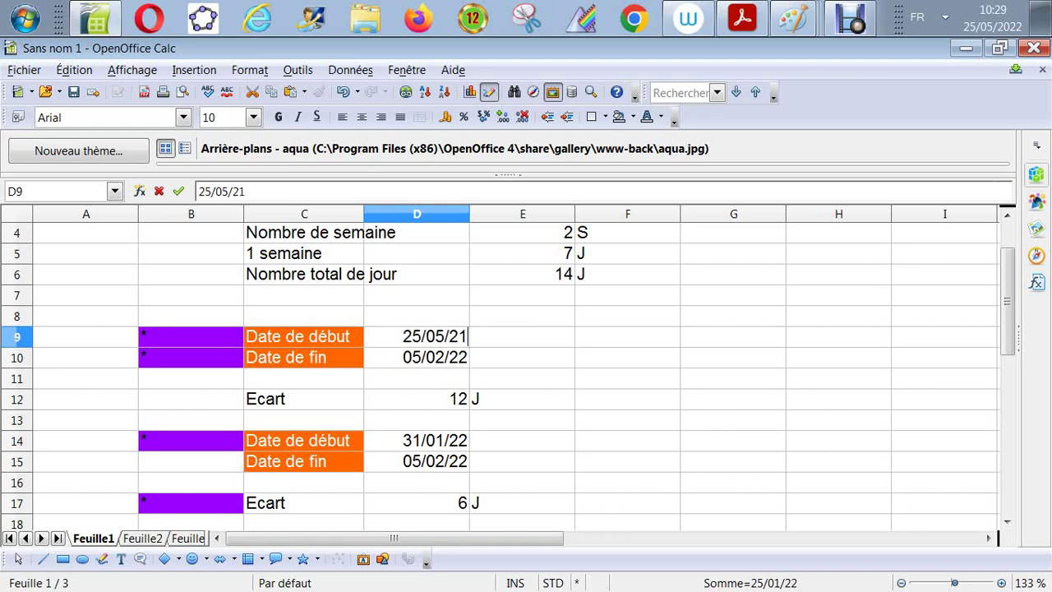
{"action": "key", "text": "Return"}
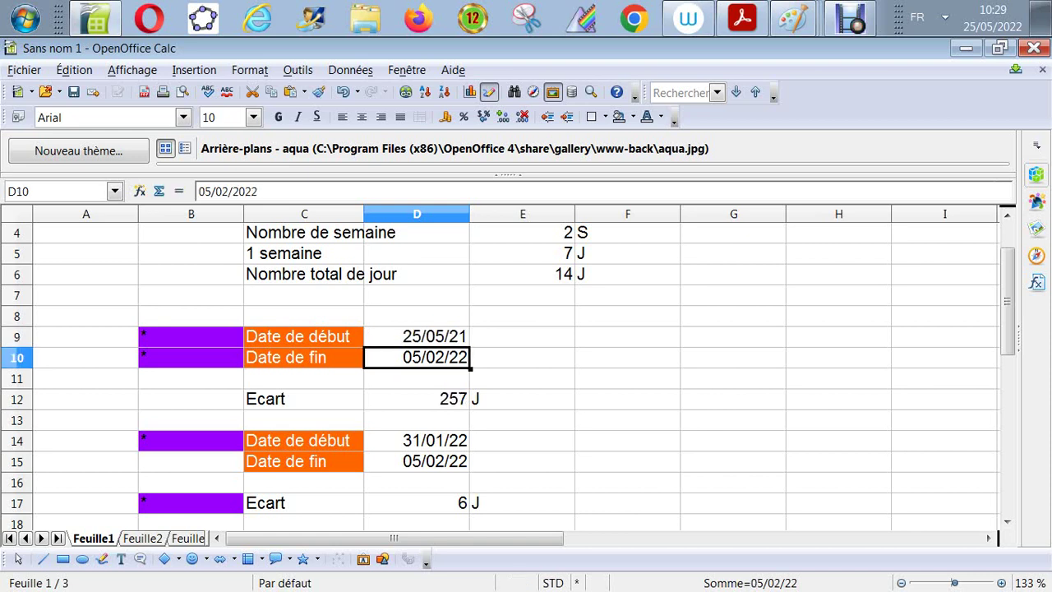
Check the first block's gap in D12 and the second block's dates and gap in D14 to D17.
{"action": "key", "text": "Down"}
{"action": "key", "text": "Down"}
{"action": "key", "text": "Down"}
{"action": "key", "text": "Down"}
{"action": "key", "text": "Down"}
{"action": "key", "text": "Down"}
{"action": "key", "text": "Down"}
{"action": "key", "text": "Down"}
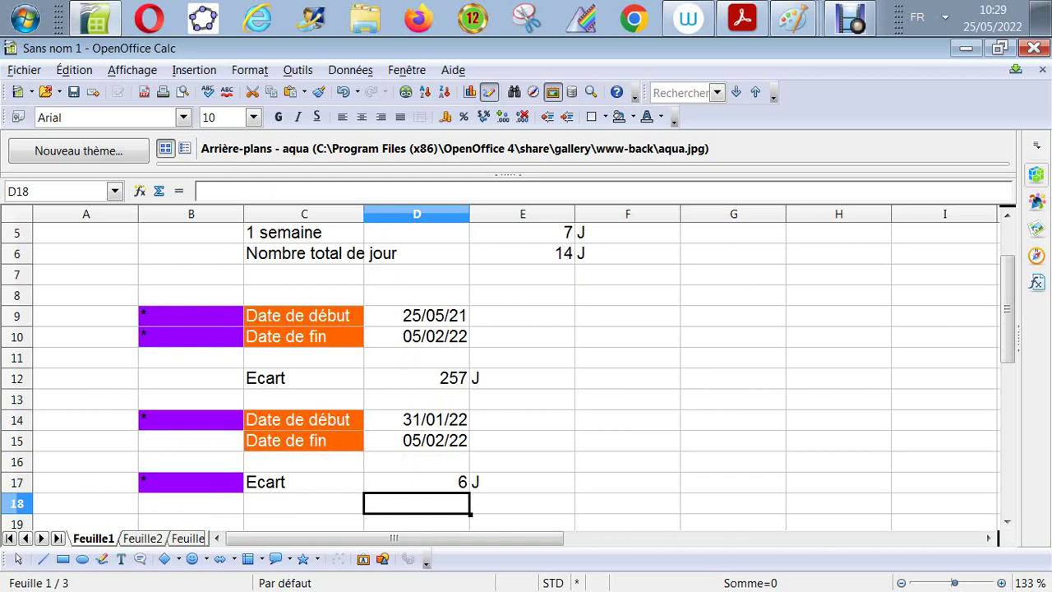
Look over the dates and gaps of the three blocks in column D, down to the third block's dates and back up.
{"action": "key", "text": "Down"}
{"action": "key", "text": "Down"}
{"action": "key", "text": "Down"}
{"action": "key", "text": "Down"}
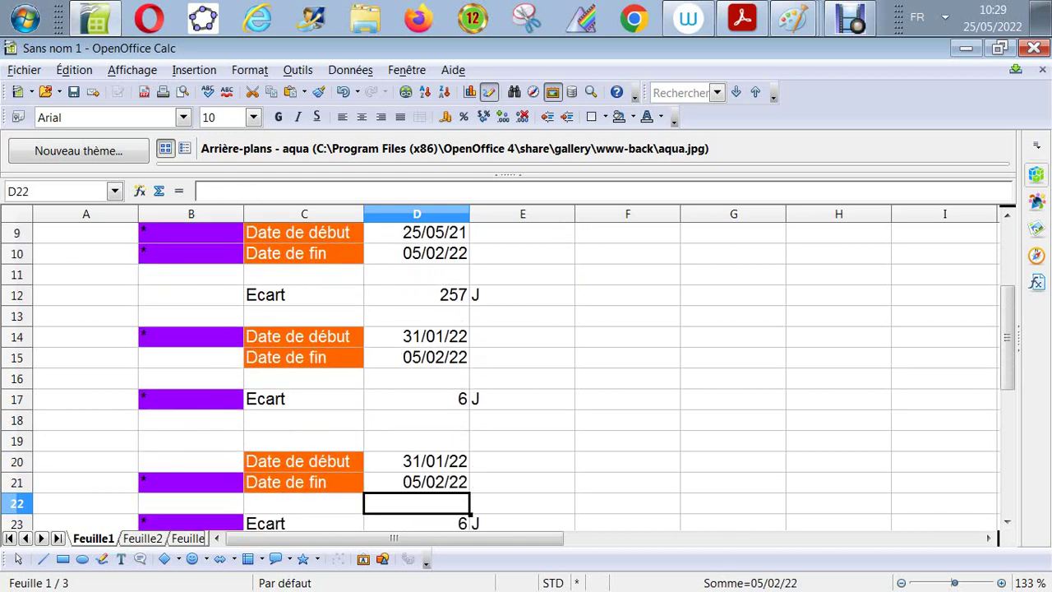
{"action": "key", "text": "Up"}
{"action": "key", "text": "Up"}
{"action": "key", "text": "Up"}
{"action": "key", "text": "Up"}
{"action": "key", "text": "Up"}
{"action": "key", "text": "Up"}
{"action": "key", "text": "Up"}
{"action": "key", "text": "Up"}
{"action": "key", "text": "Up"}
{"action": "key", "text": "Up"}
{"action": "key", "text": "Up"}
{"action": "key", "text": "Up"}
{"action": "key", "text": "Up"}
{"action": "key", "text": "Up"}
{"action": "key", "text": "Up"}
{"action": "key", "text": "Up"}
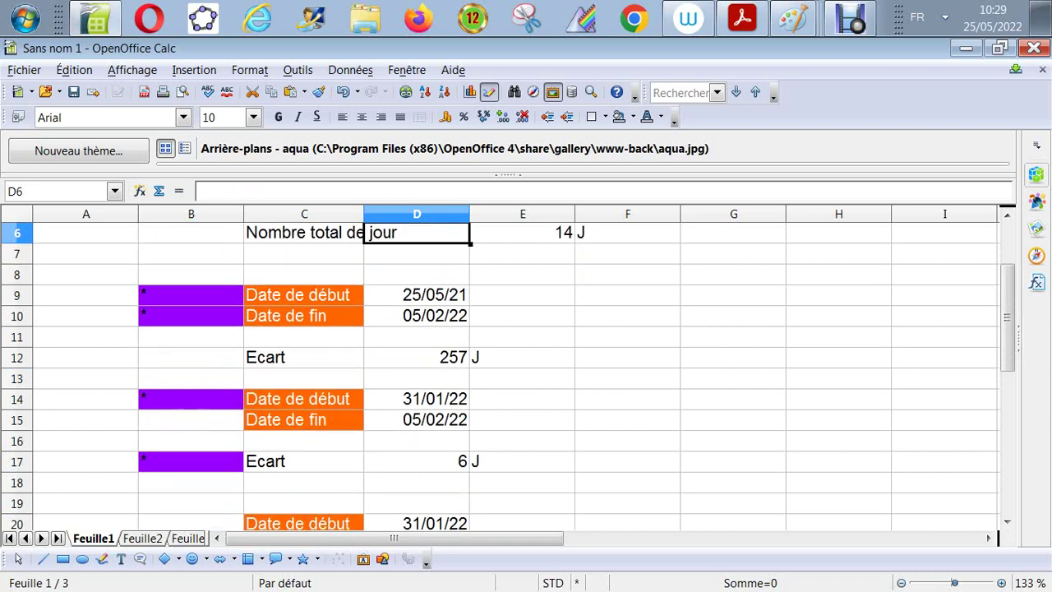
Examine the first block's end date in D10 and its gap formula in D12.
{"action": "key", "text": "Down"}
{"action": "key", "text": "Down"}
{"action": "key", "text": "Down"}
{"action": "key", "text": "Down"}
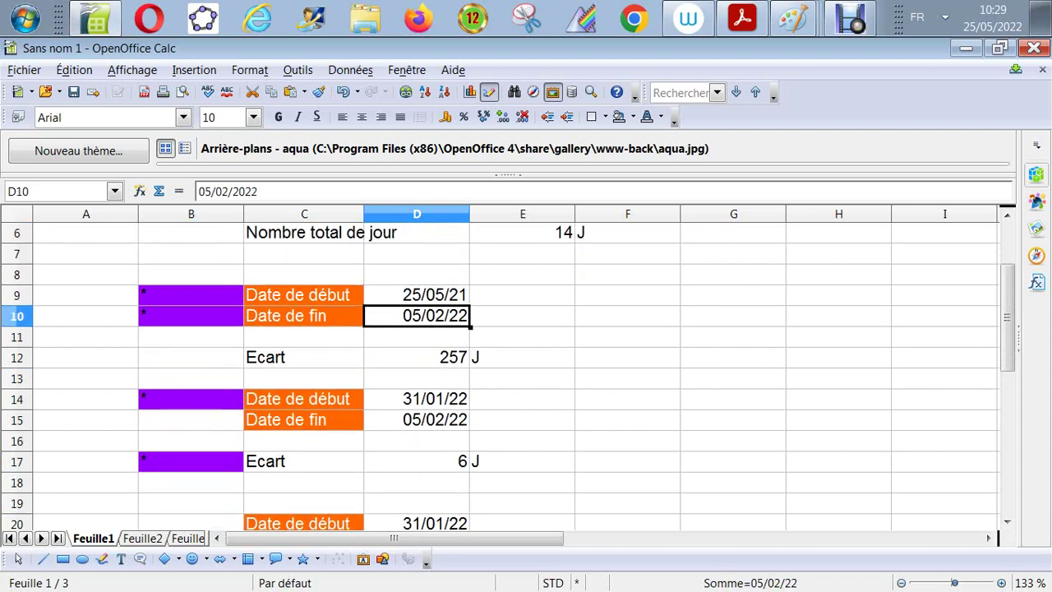
{"action": "key", "text": "Down"}
{"action": "key", "text": "Down"}
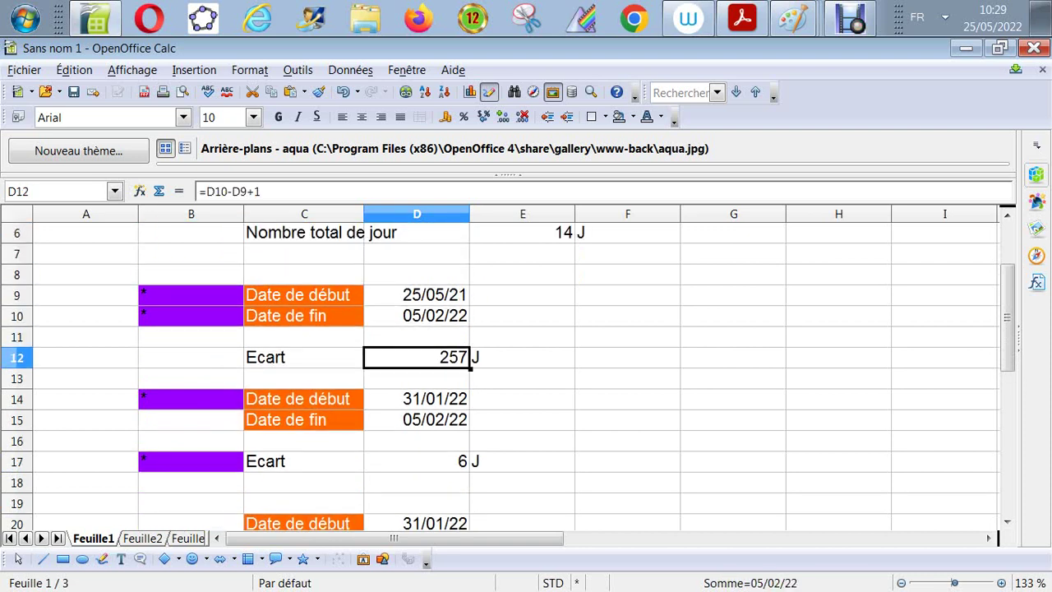
Look over the second block's dates and gap in D14 to D17 and the third block's in D20 to D23.
{"action": "key", "text": "Down"}
{"action": "key", "text": "Down"}
{"action": "key", "text": "Down"}
{"action": "key", "text": "Down"}
{"action": "key", "text": "Down"}
{"action": "key", "text": "Down"}
{"action": "key", "text": "Down"}
{"action": "key", "text": "Down"}
{"action": "key", "text": "Down"}
{"action": "key", "text": "Down"}
{"action": "key", "text": "Down"}
{"action": "key", "text": "Down"}
{"action": "key", "text": "Down"}
{"action": "key", "text": "Down"}
{"action": "key", "text": "Down"}
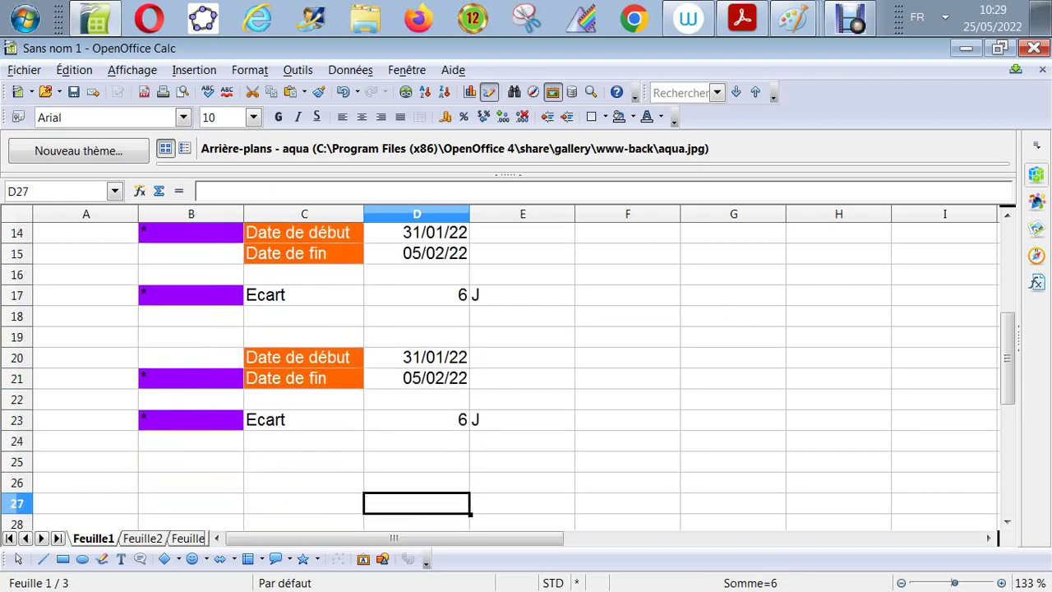
Enter the label "Date de début" in C2 and "Incluse" in D2 at the top of the sheet.
{"action": "key", "text": "Up"}
{"action": "key", "text": "Up"}
{"action": "key", "text": "Up"}
{"action": "key", "text": "Up"}
{"action": "key", "text": "Up"}
{"action": "key", "text": "Up"}
{"action": "key", "text": "Up"}
{"action": "key", "text": "Up"}
{"action": "key", "text": "Up"}
{"action": "key", "text": "Up"}
{"action": "key", "text": "Up"}
{"action": "key", "text": "Up"}
{"action": "key", "text": "Up"}
{"action": "key", "text": "Up"}
{"action": "key", "text": "Up"}
{"action": "key", "text": "Up"}
{"action": "key", "text": "Up"}
{"action": "key", "text": "Up"}
{"action": "key", "text": "Up"}
{"action": "key", "text": "Up"}
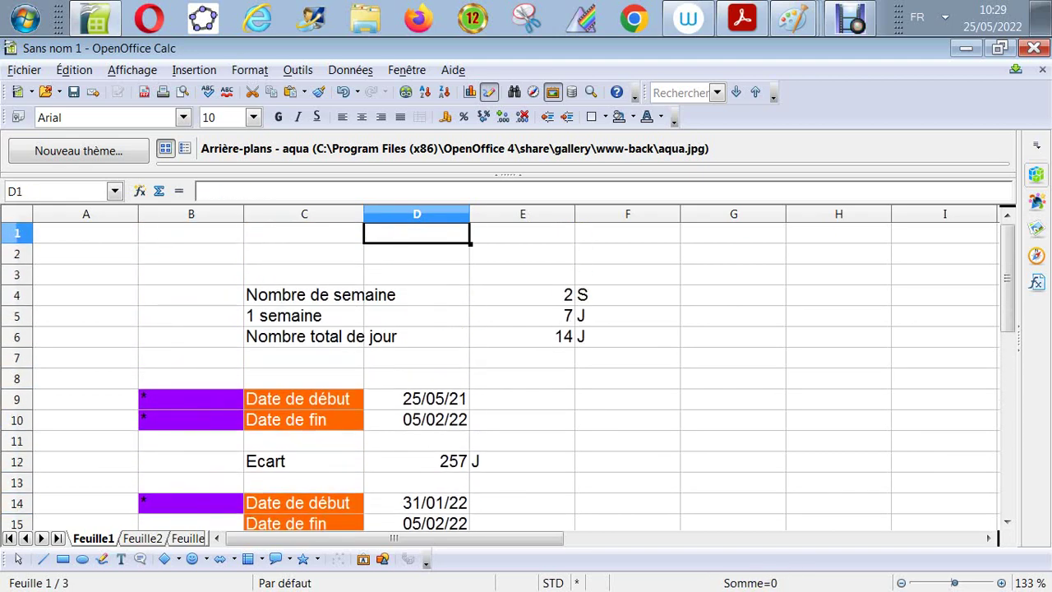
{"action": "key", "text": "Down"}
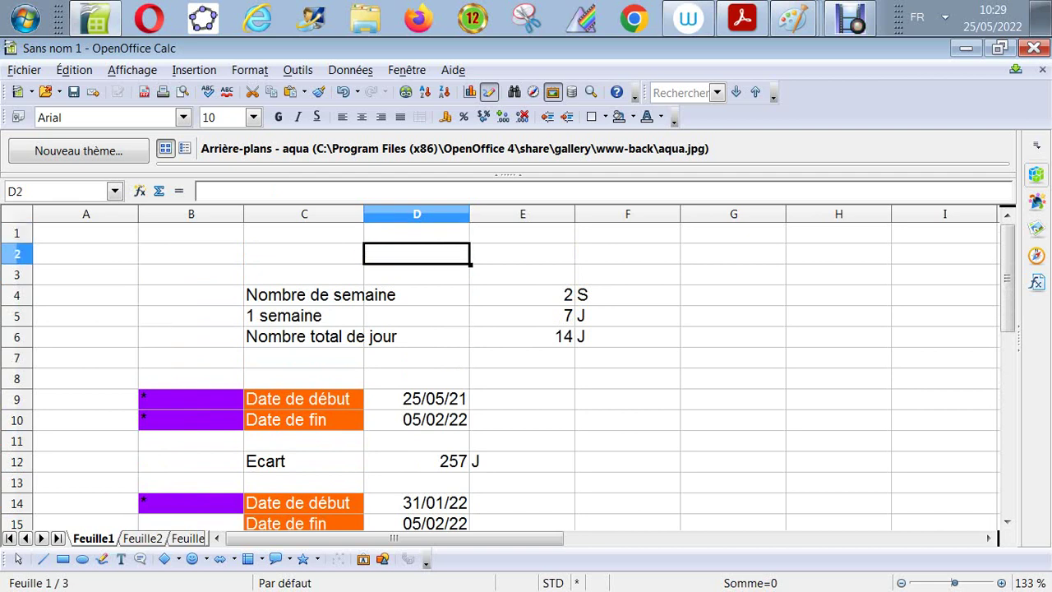
{"action": "key", "text": "Left"}
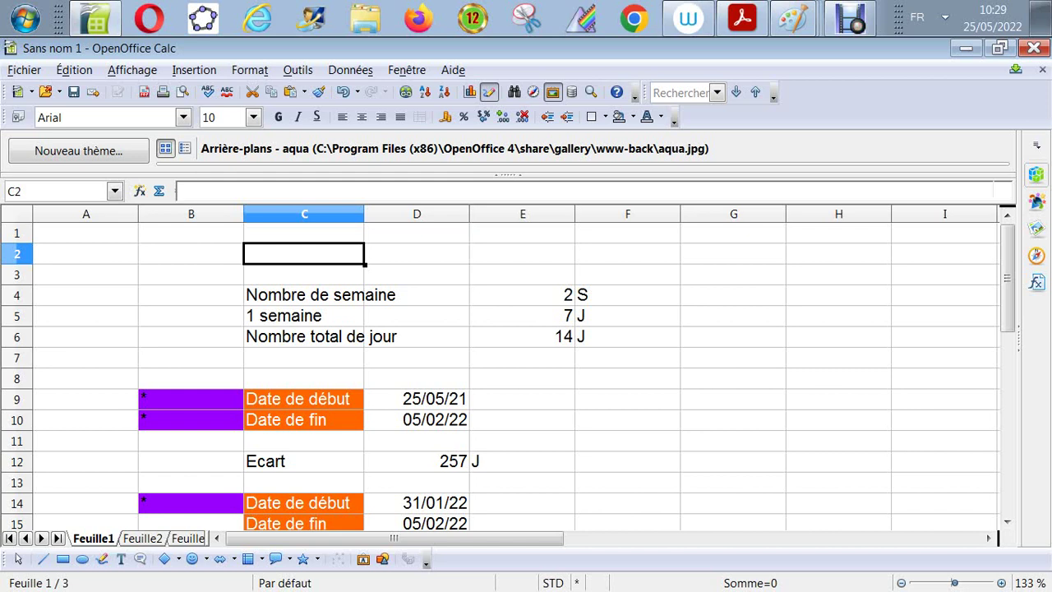
{"action": "type", "text": "D"}
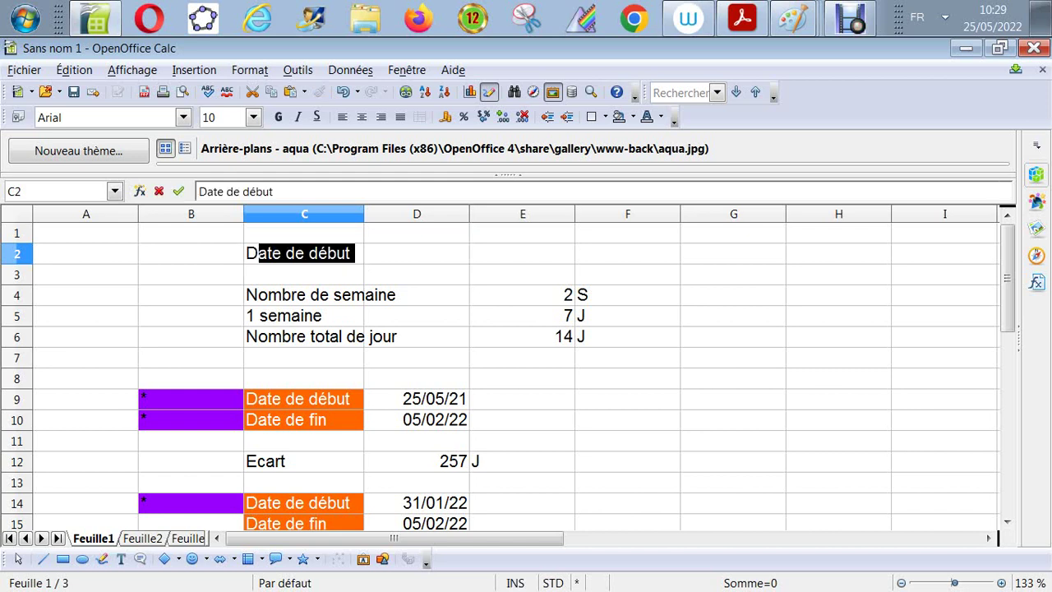
{"action": "key", "text": "Tab"}
{"action": "type", "text": "Incluse"}
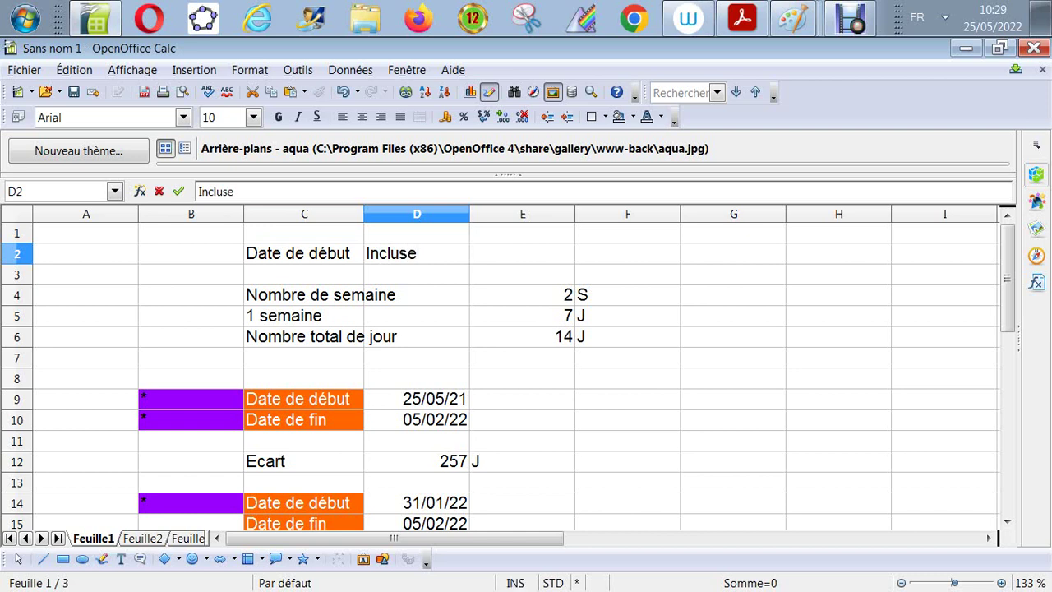
{"action": "key", "text": "Tab"}
Enter the label "Date de fin" in F2 and "Incluse" in G2.
{"action": "key", "text": "Tab"}
{"action": "key", "text": "Tab"}
{"action": "key", "text": "shift+Tab"}
{"action": "type", "text": "Dat"}
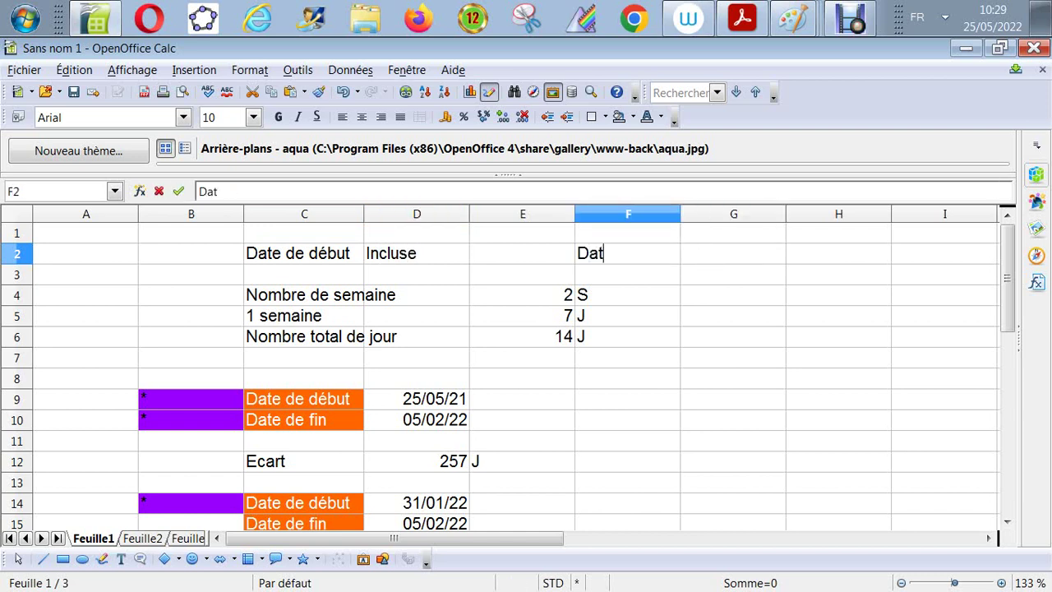
{"action": "type", "text": "e de Fin"}
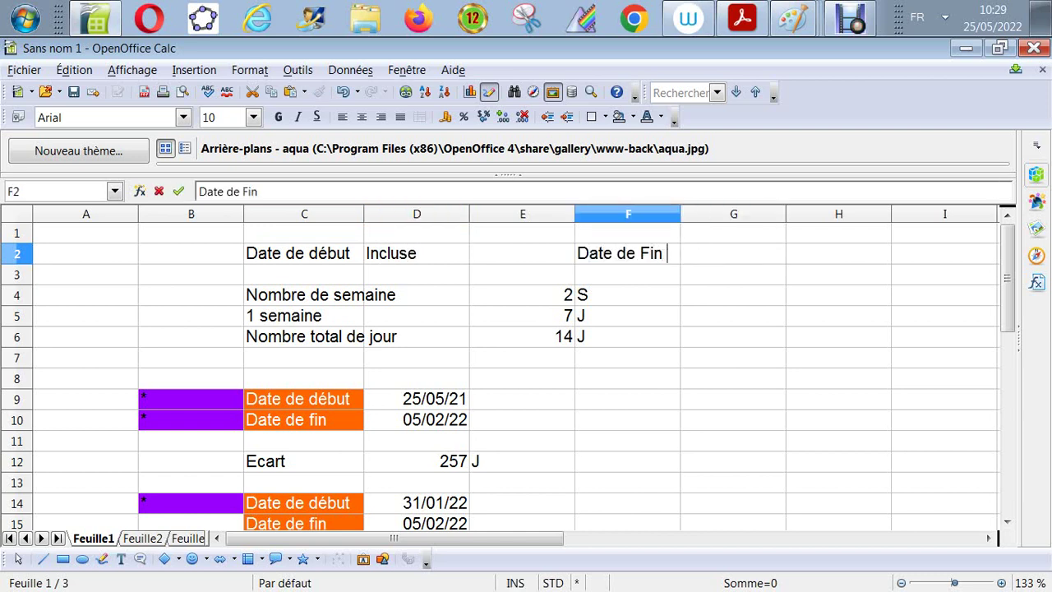
{"action": "key", "text": "BackSpace"}
{"action": "key", "text": "BackSpace"}
{"action": "key", "text": "BackSpace"}
{"action": "type", "text": "fin"}
{"action": "key", "text": "Tab"}
{"action": "type", "text": "Incluse"}
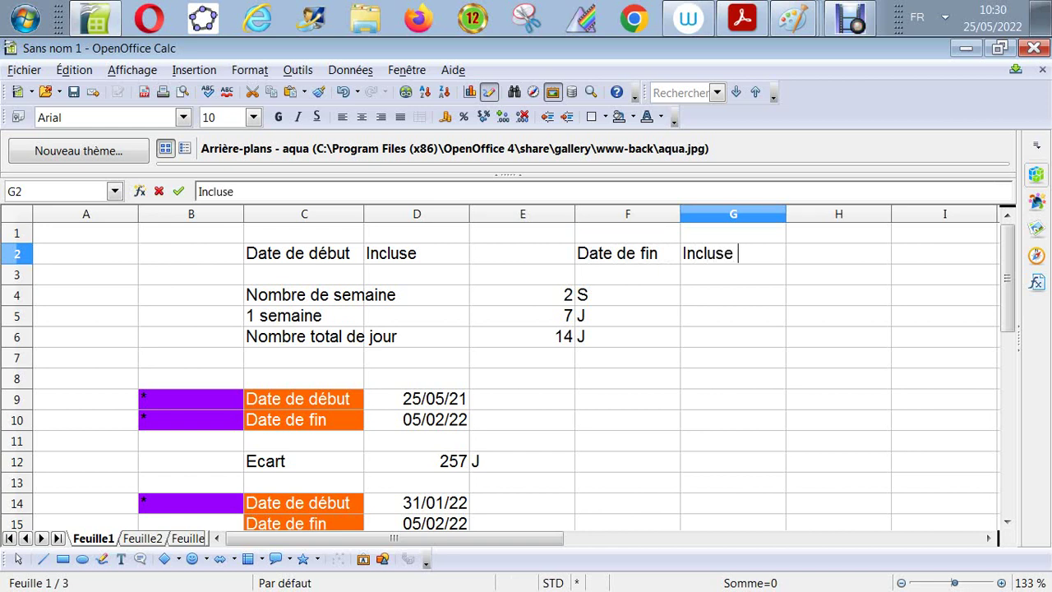
{"action": "key", "text": "Return"}
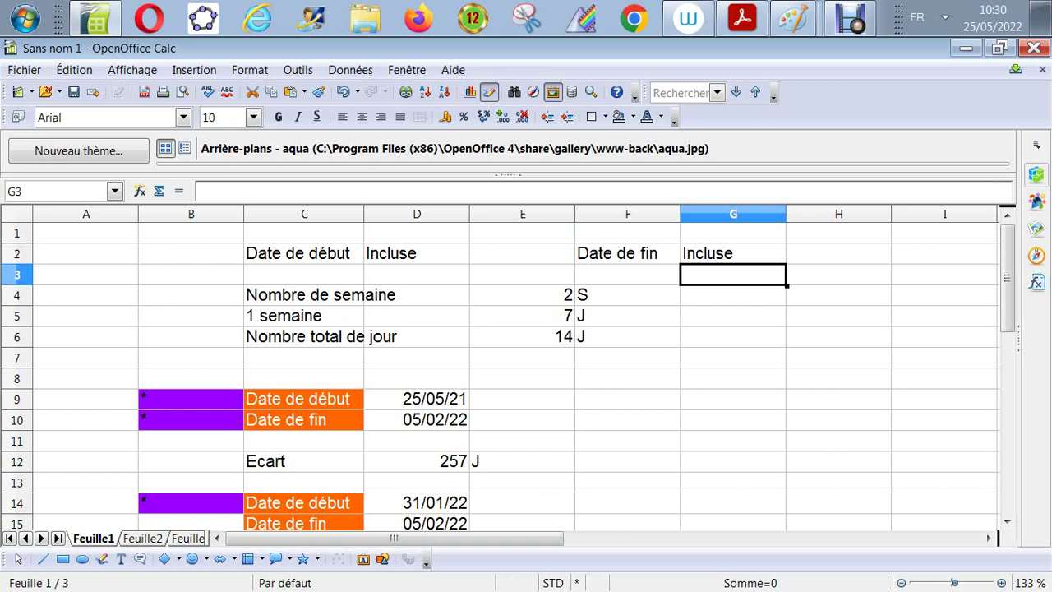
Look over the three date blocks below the inclusive-date notes, down to the third block's gap in row 23.
{"action": "key", "text": "Down"}
{"action": "key", "text": "Down"}
{"action": "key", "text": "Down"}
{"action": "key", "text": "Down"}
{"action": "key", "text": "Down"}
{"action": "key", "text": "Down"}
{"action": "key", "text": "Down"}
{"action": "key", "text": "Down"}
{"action": "key", "text": "Down"}
{"action": "key", "text": "Down"}
{"action": "key", "text": "Down"}
{"action": "key", "text": "Down"}
{"action": "key", "text": "Down"}
{"action": "key", "text": "Down"}
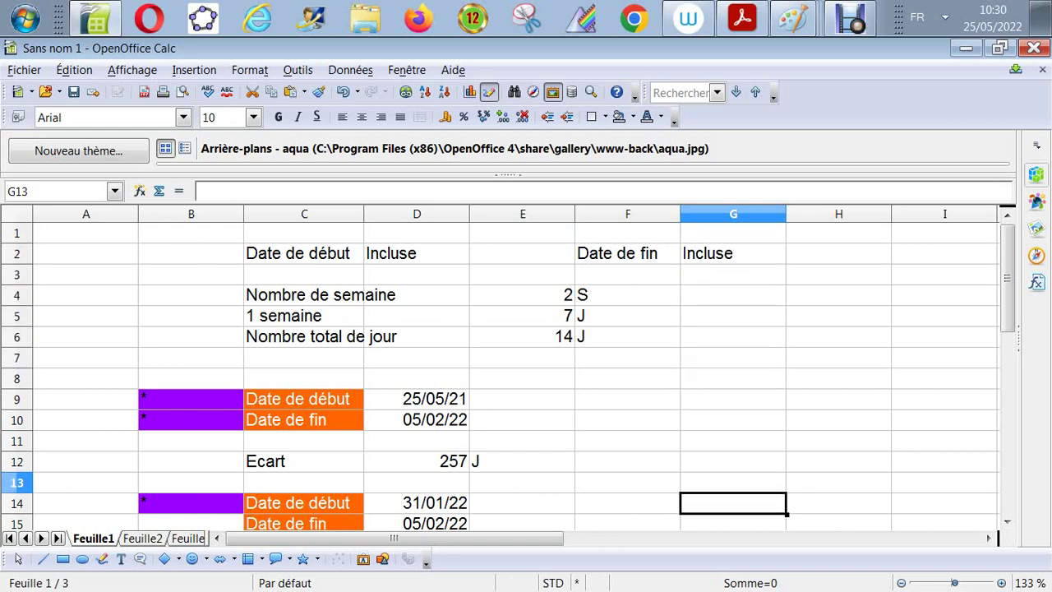
{"action": "key", "text": "Down"}
{"action": "key", "text": "Down"}
{"action": "key", "text": "Down"}
{"action": "key", "text": "Down"}
{"action": "key", "text": "Down"}
{"action": "key", "text": "Down"}
{"action": "key", "text": "Down"}
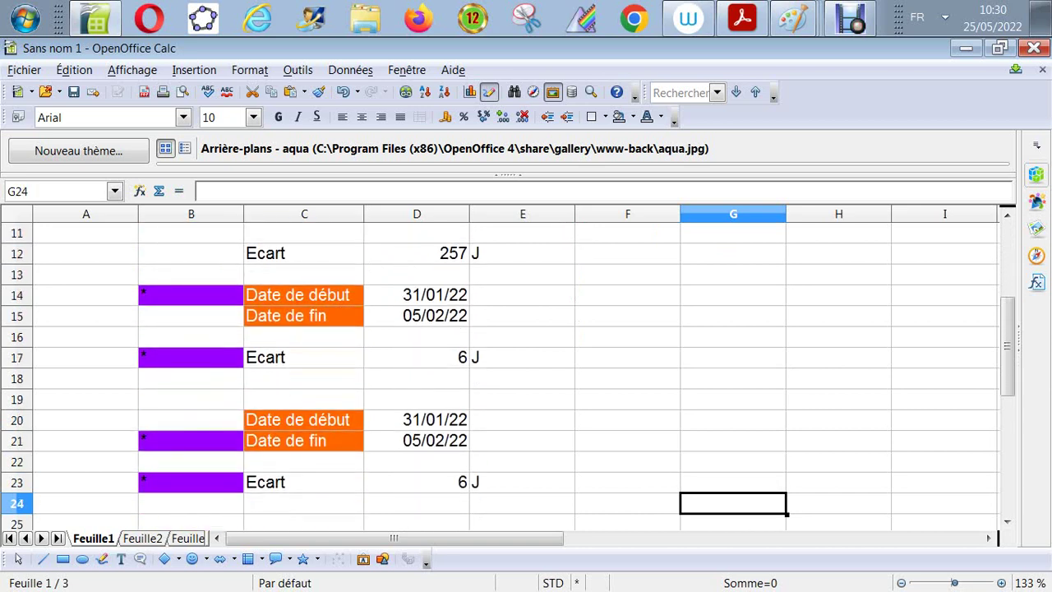
{"action": "key", "text": "Left"}
{"action": "key", "text": "Left"}
{"action": "key", "text": "Left"}
{"action": "key", "text": "Left"}
{"action": "key", "text": "Left"}
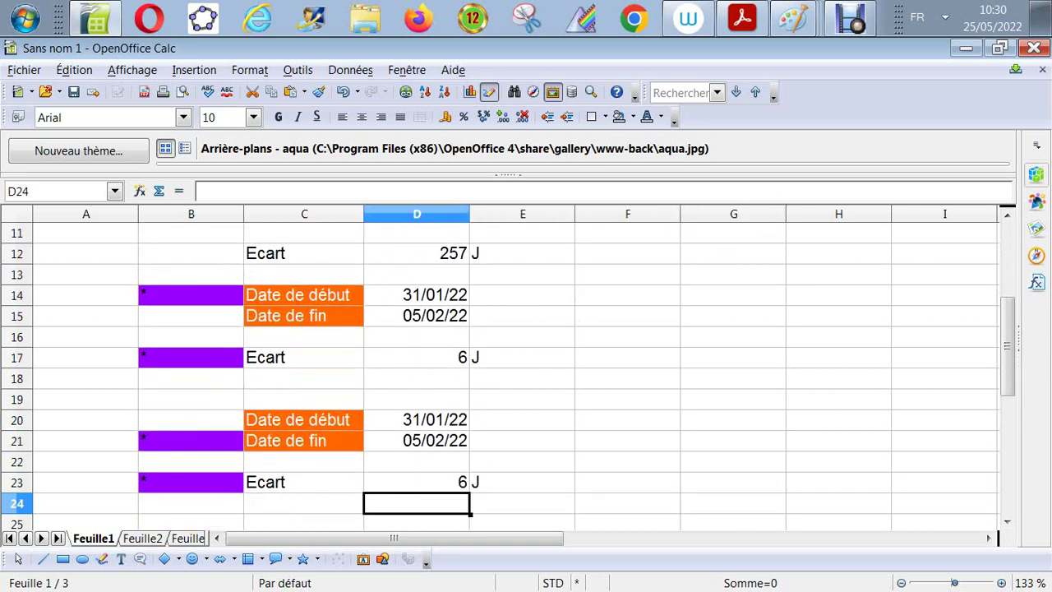
Review the date blocks again, ending on the marker cell B23 beside the third block's gap.
{"action": "key", "text": "Up"}
{"action": "key", "text": "Up"}
{"action": "key", "text": "Up"}
{"action": "key", "text": "Up"}
{"action": "key", "text": "Up"}
{"action": "key", "text": "Up"}
{"action": "key", "text": "Up"}
{"action": "key", "text": "Up"}
{"action": "key", "text": "Up"}
{"action": "key", "text": "Up"}
{"action": "key", "text": "Up"}
{"action": "key", "text": "Up"}
{"action": "key", "text": "Up"}
{"action": "key", "text": "Up"}
{"action": "key", "text": "Up"}
{"action": "key", "text": "Up"}
{"action": "key", "text": "Up"}
{"action": "key", "text": "Up"}
{"action": "key", "text": "Up"}
{"action": "key", "text": "Up"}
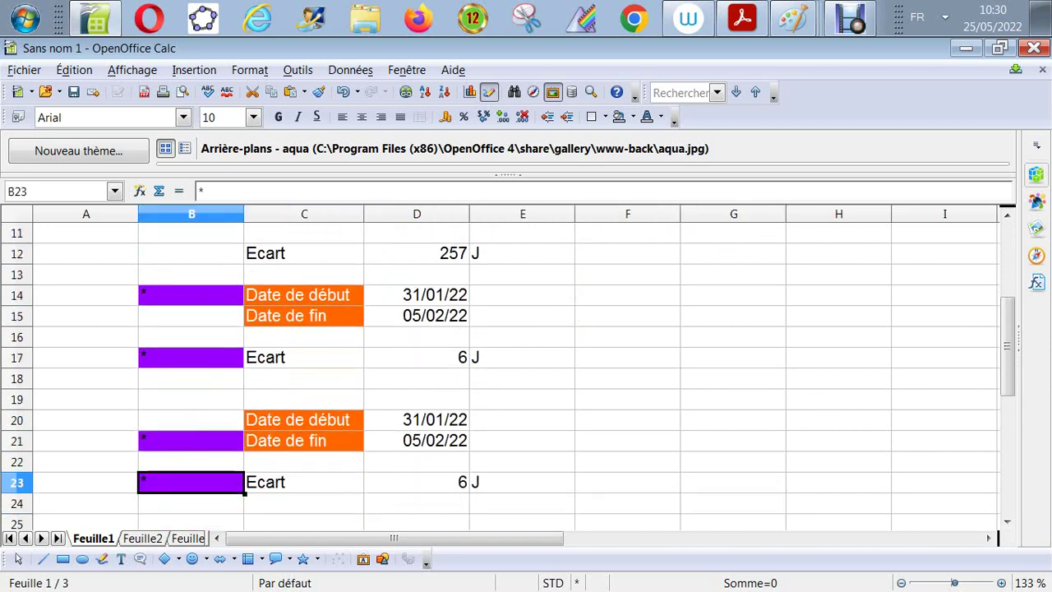